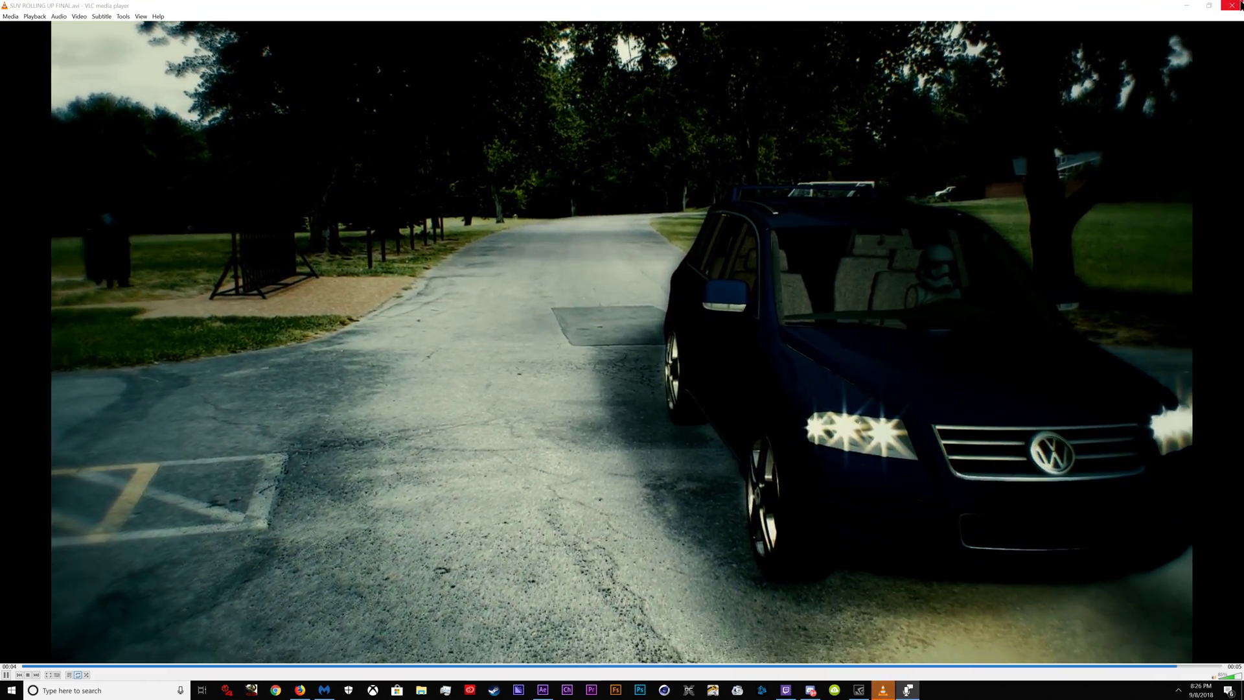
- Close the rendered SUV video, switch to the After Effects project, and move the playhead to 0:00:17:03
click(1235, 5)
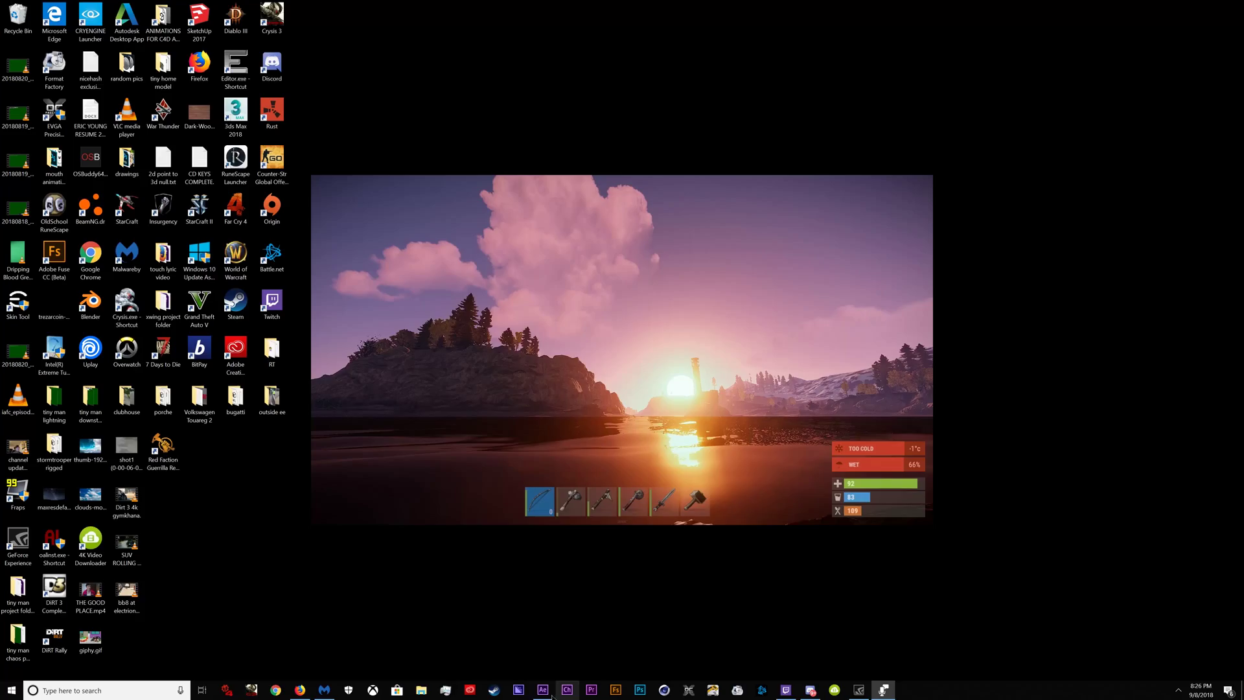
click(548, 694)
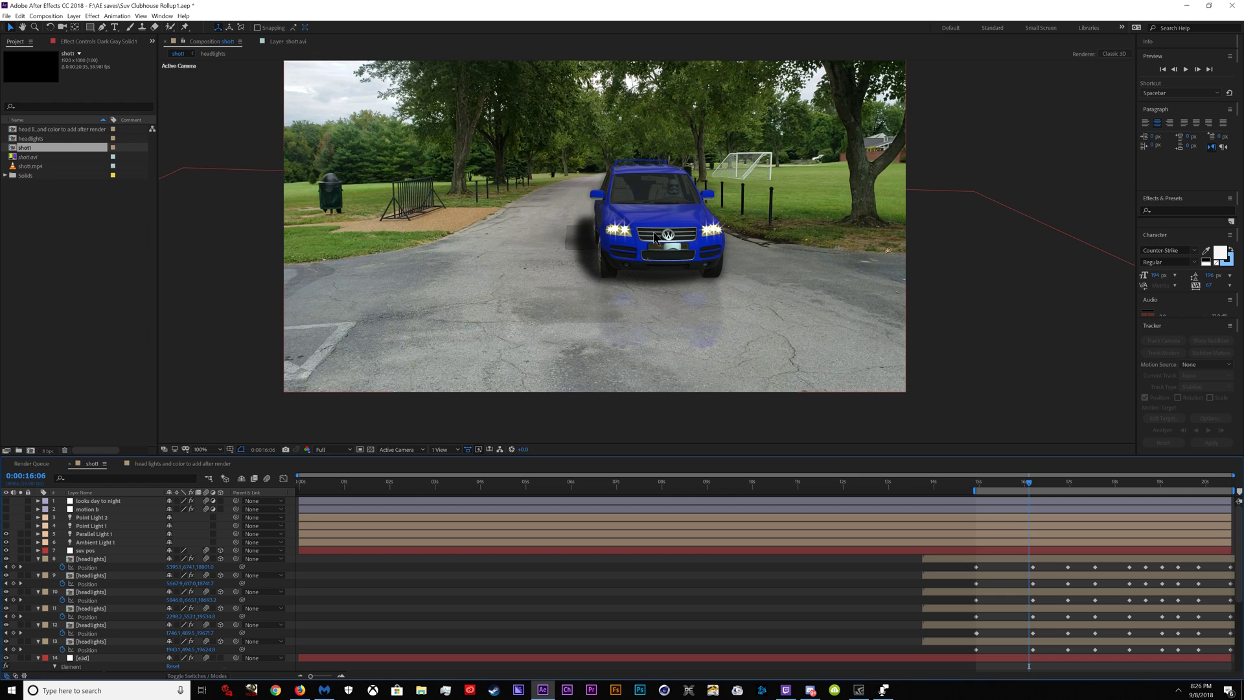
click(1072, 483)
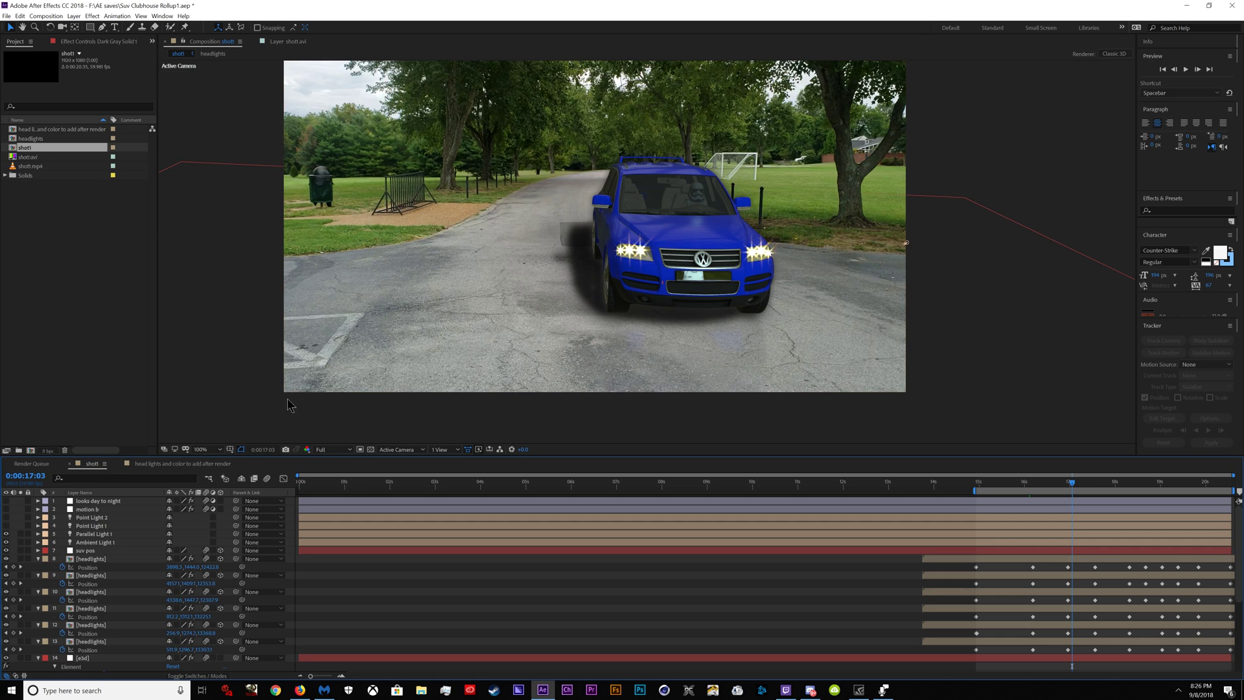
- Open the Element scene setup of the e3d shadow only layer
scroll(90, 632, down, 5)
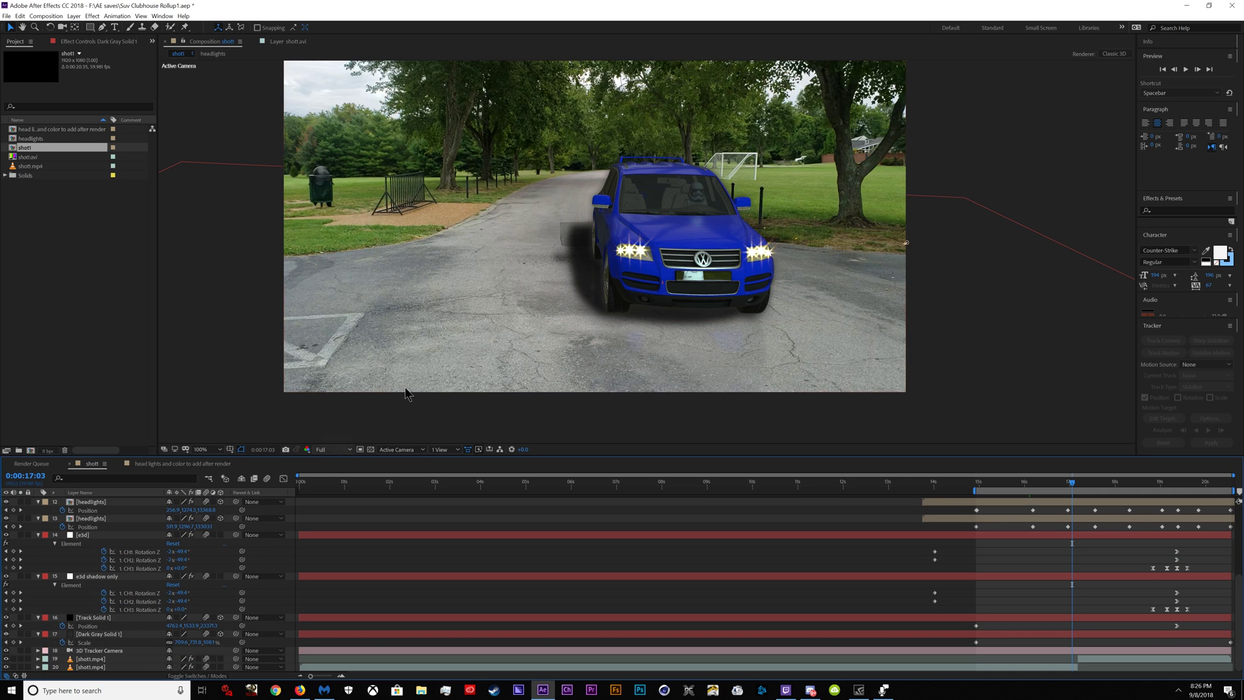
click(97, 575)
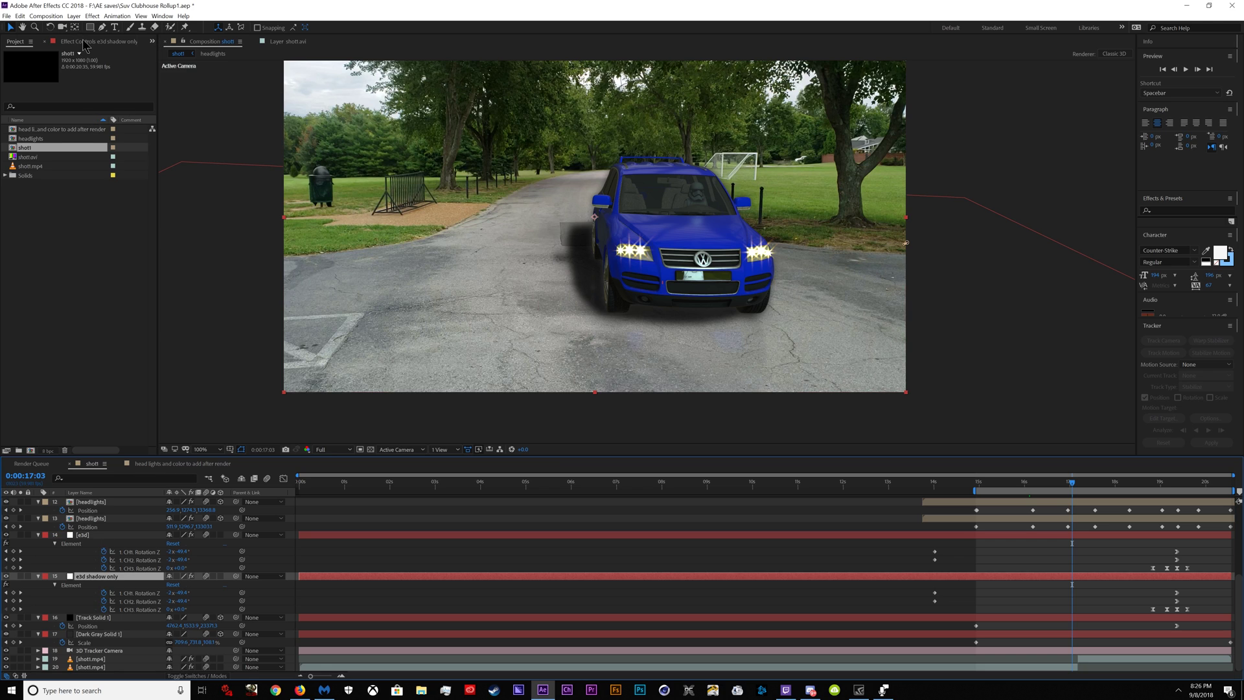
click(83, 41)
click(56, 85)
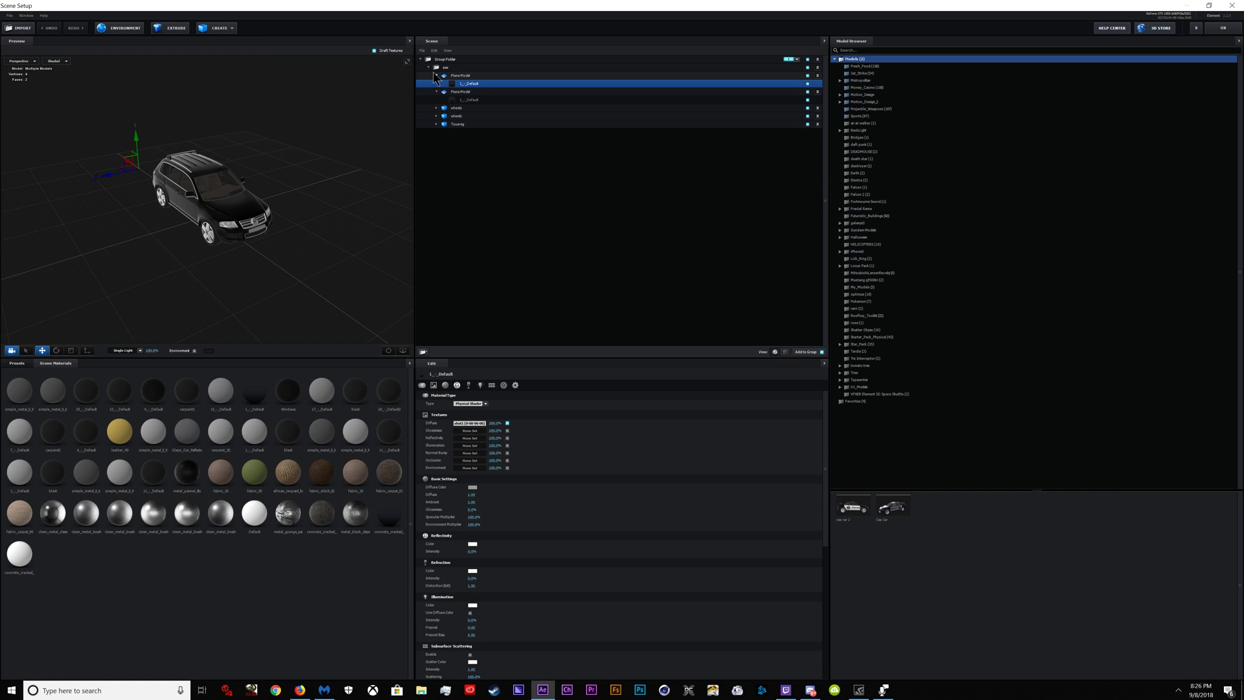
- Collapse the first plane model and try hiding both wheels models to view the Touareg body alone
click(436, 75)
click(674, 116)
click(807, 108)
click(807, 100)
drag(308, 233, 468, 123)
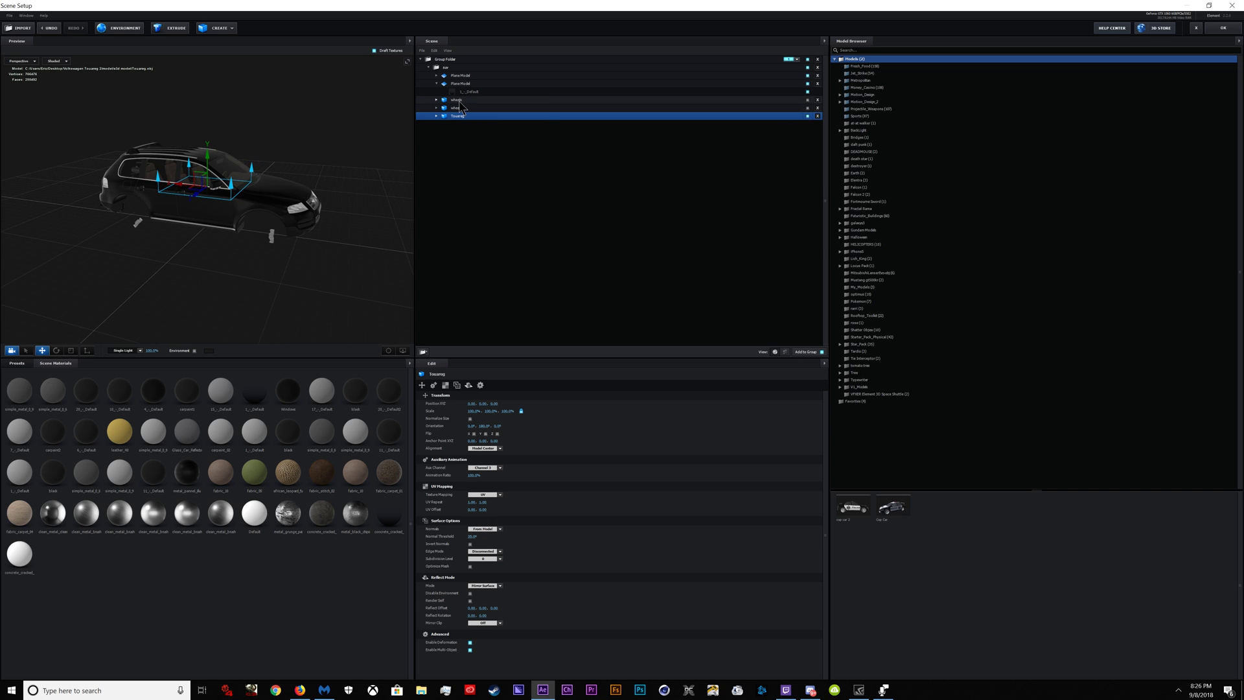
right_click(462, 106)
click(473, 105)
click(473, 106)
click(499, 121)
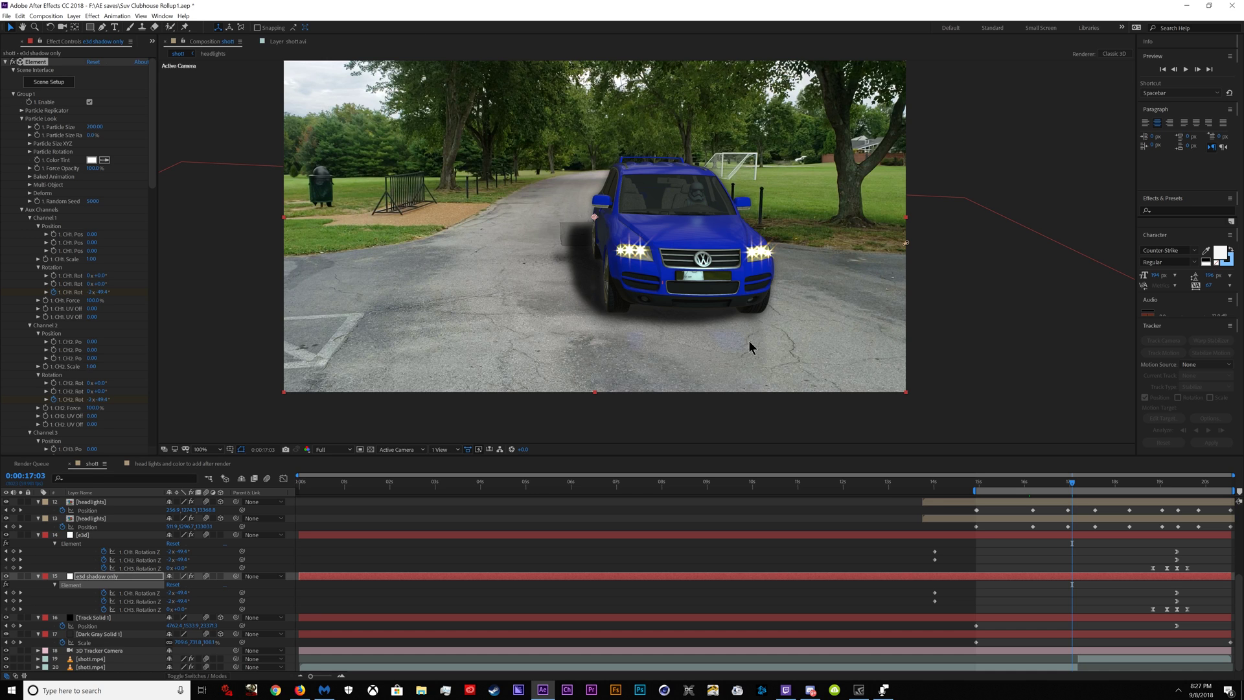
- Move the playhead to 0:00:16:22 and select the Position property of the first headlights layer
drag(1062, 484, 1041, 484)
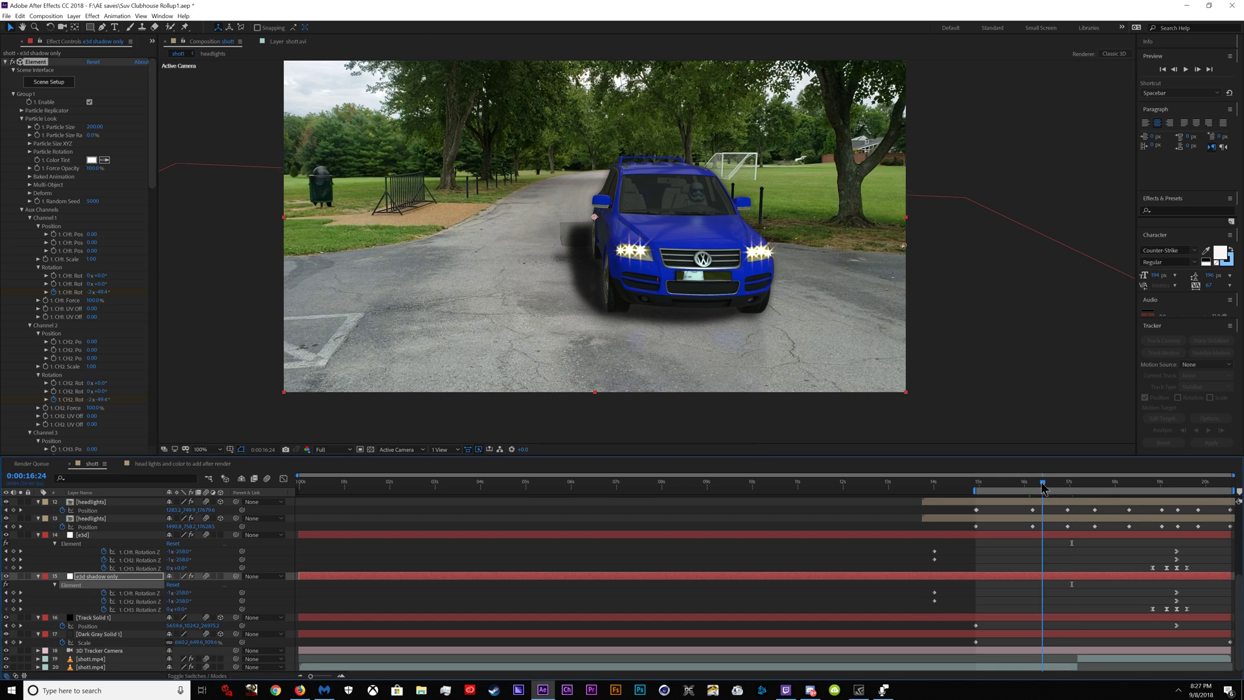
scroll(21, 528, up, 4)
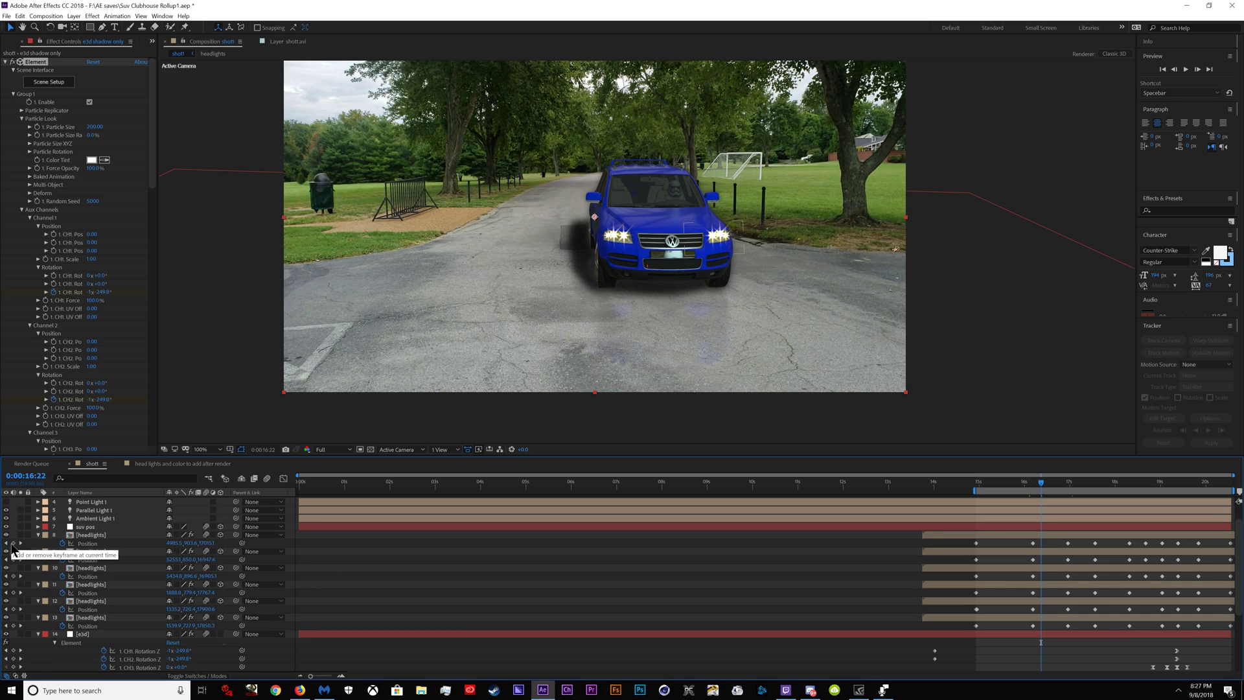
click(13, 543)
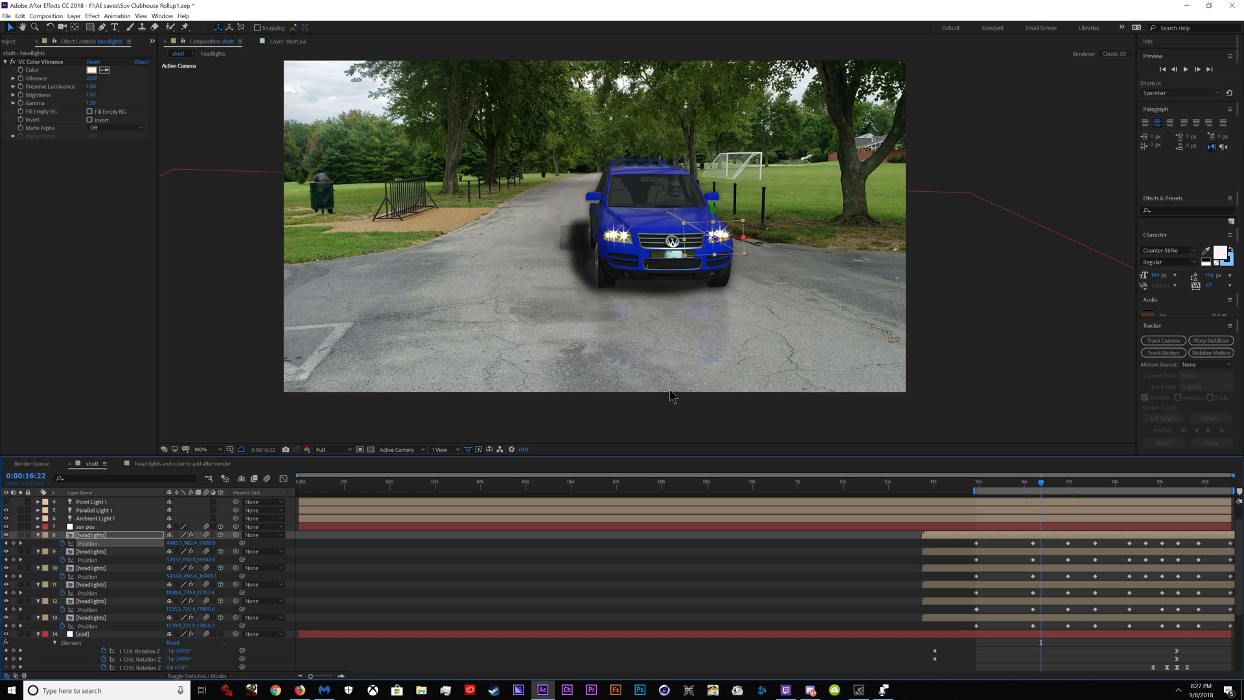
- Hide the e3d shadow only layer and reveal the masks on Track Solid 1 to examine the painted shadow patches
scroll(7, 601, down, 4)
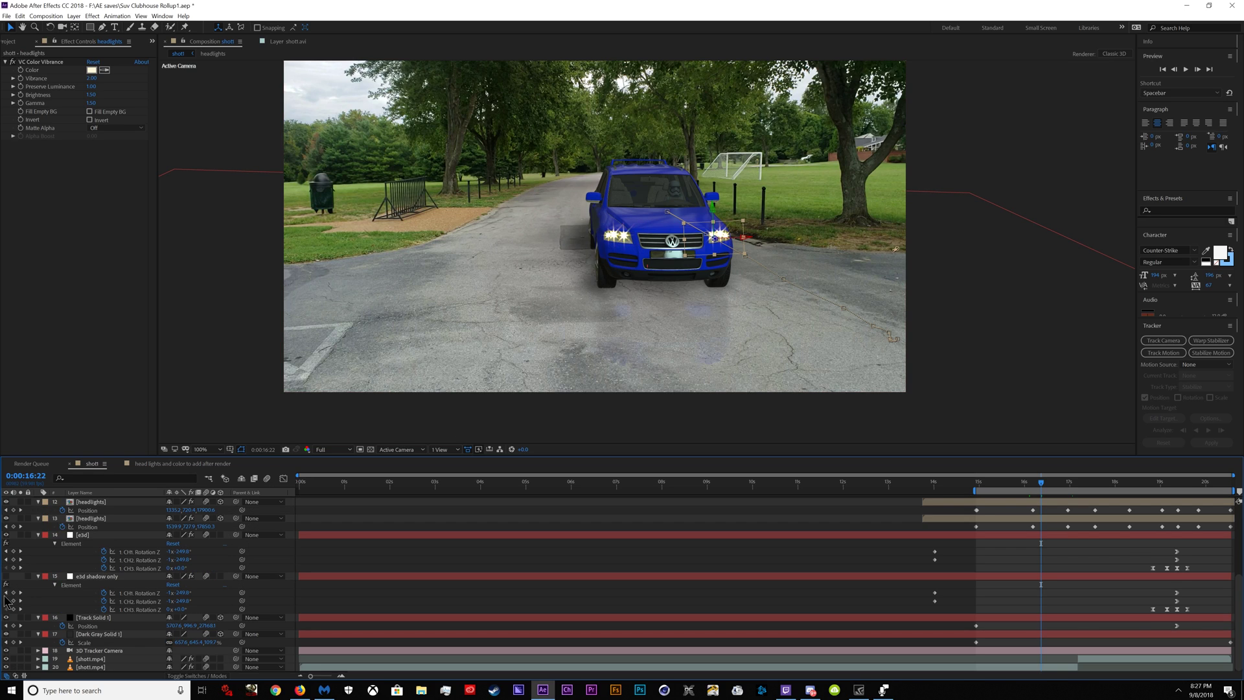
click(9, 619)
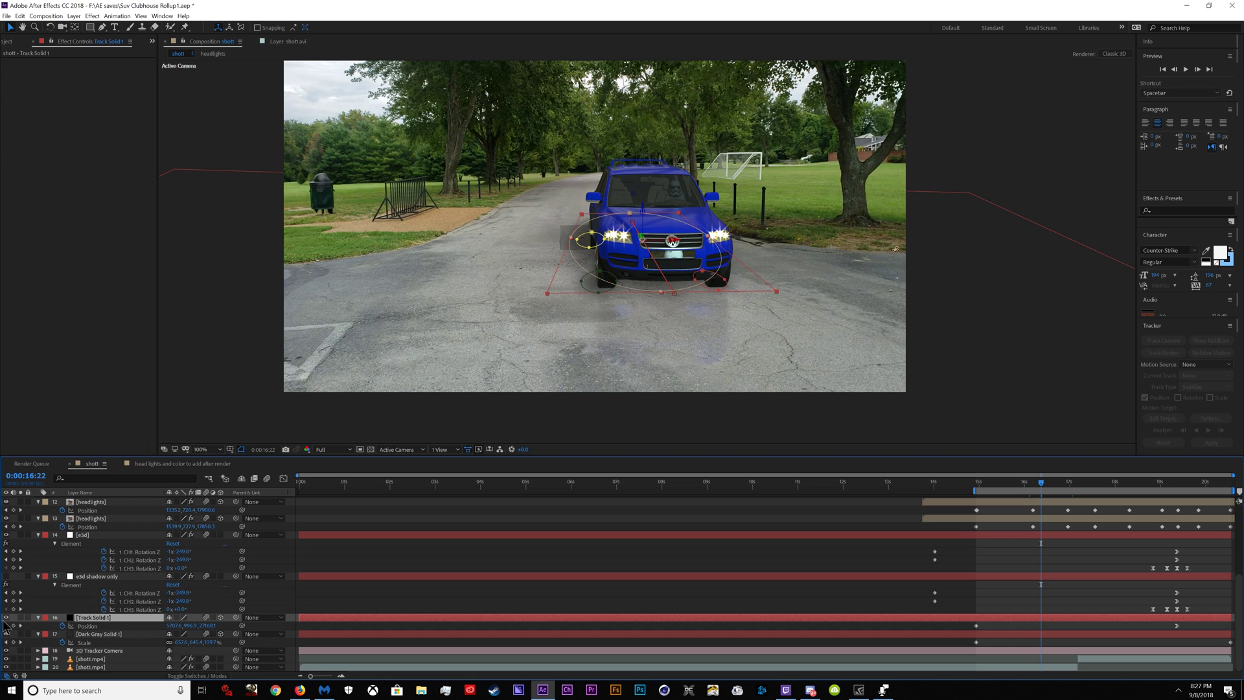
key(m)
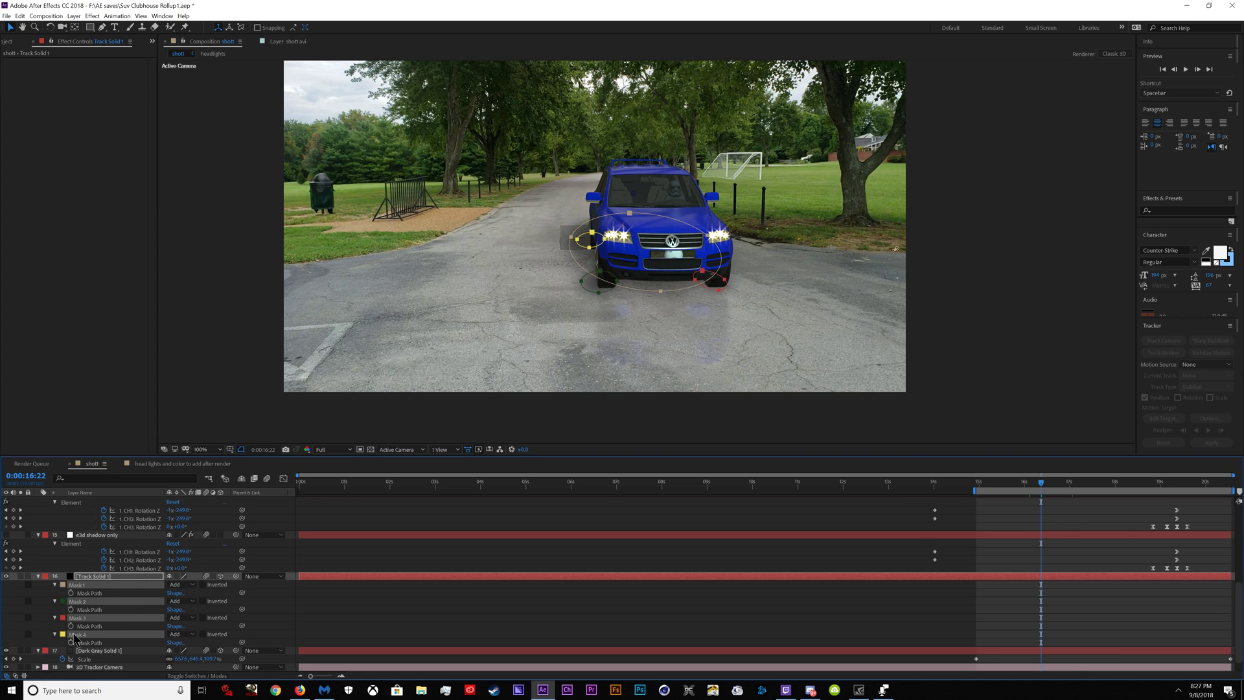
key(Delete)
key(ctrl+z)
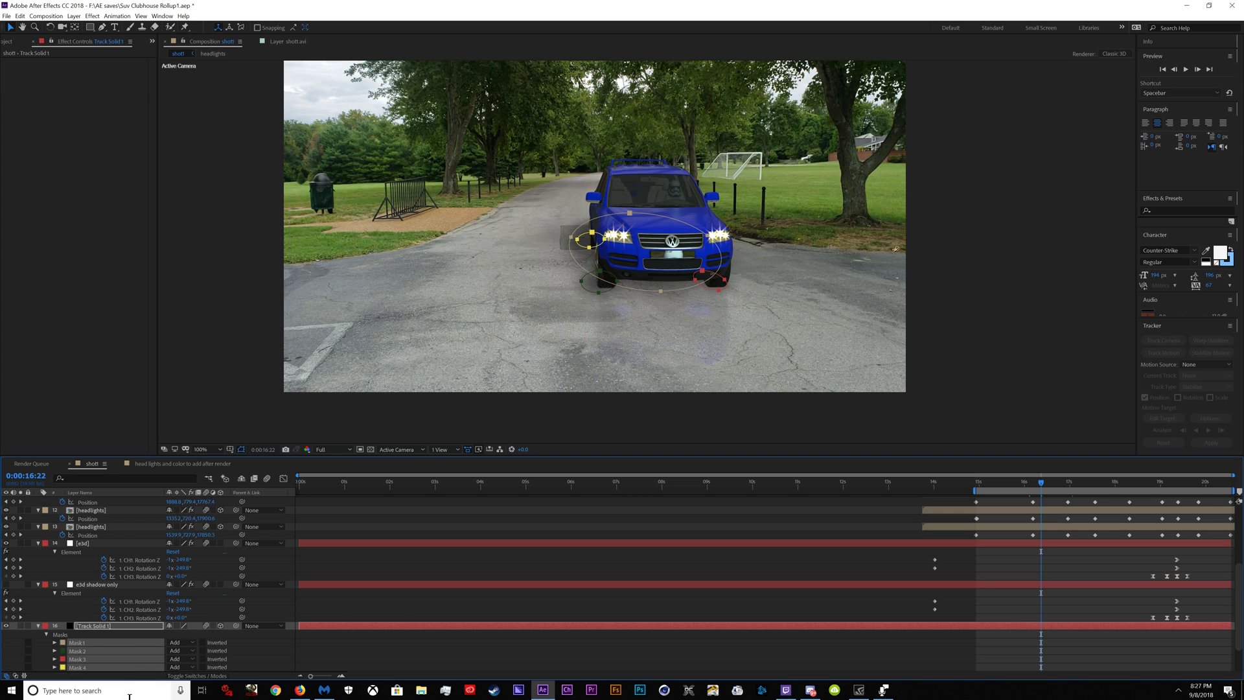
- Collapse the properties of Track Solid 1 and show the e3d shadow only layer again
click(126, 627)
key(t)
click(39, 626)
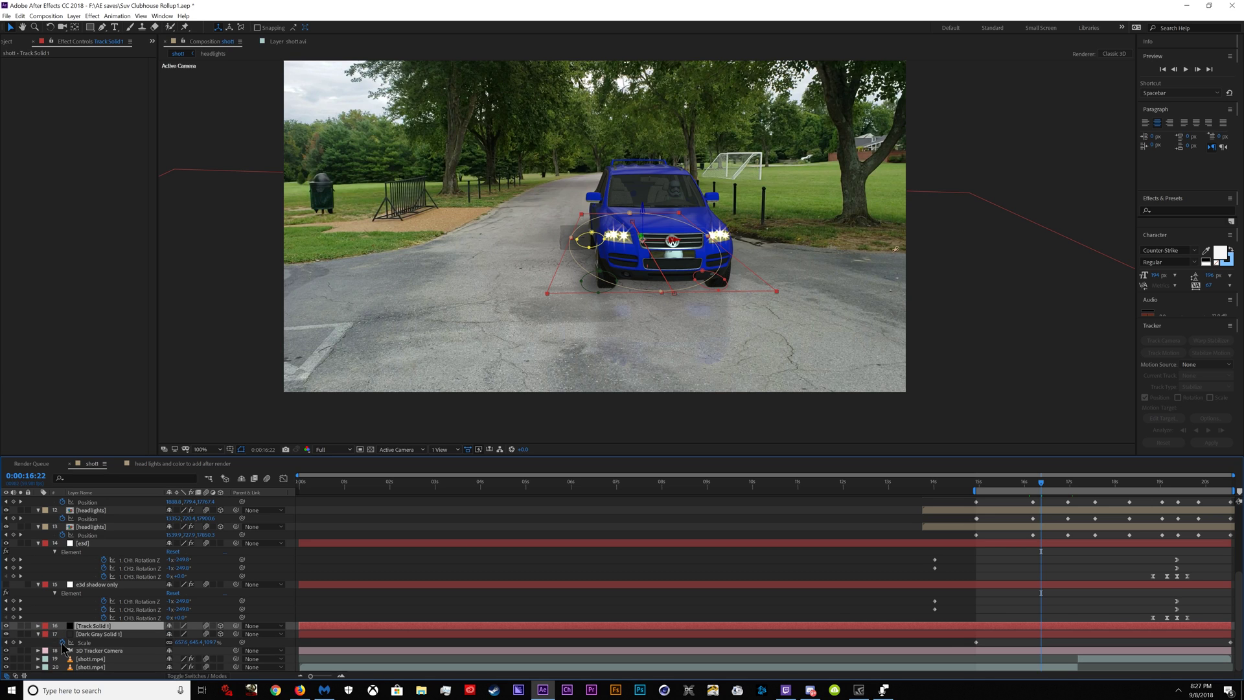
click(96, 585)
click(6, 584)
- Try moving Parallel Light 1's point of interest toward the front of the SUV to shift the shadow, and undo it
scroll(140, 551, up, 5)
click(92, 535)
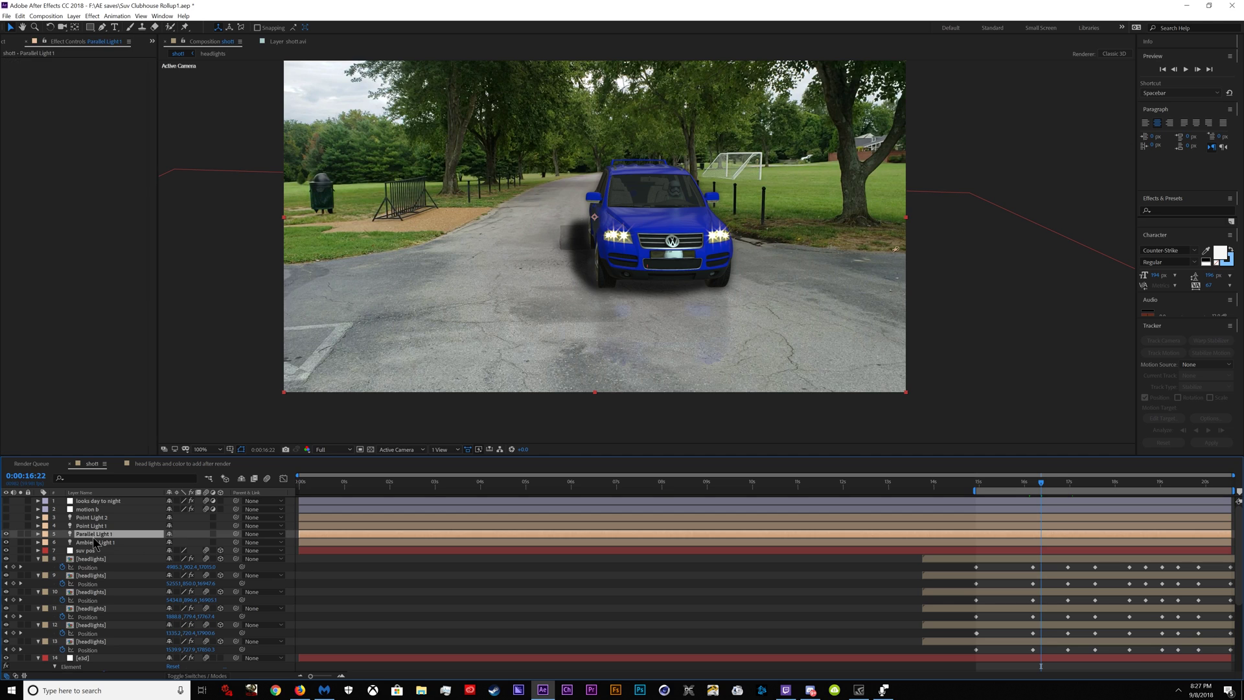
drag(845, 279, 634, 279)
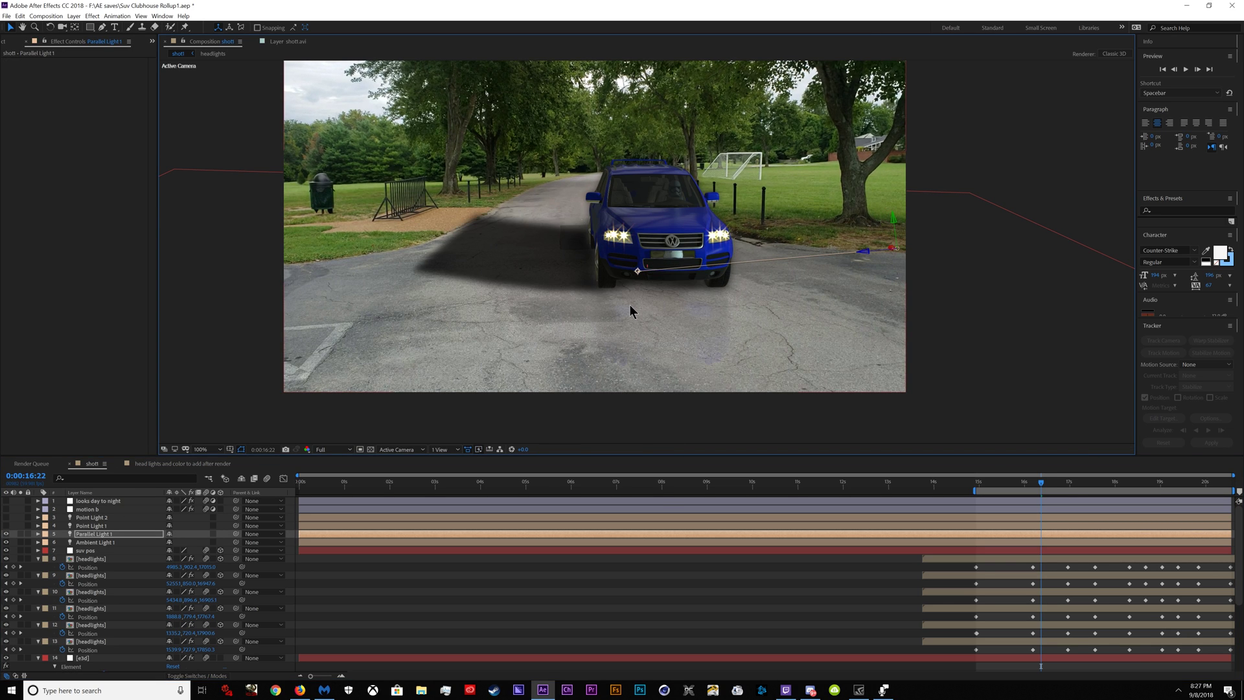
key(ctrl+z)
- Check the Shadow Mode options in the Element render settings of the e3d layer, leaving Ray-Traced selected
scroll(91, 595, down, 3)
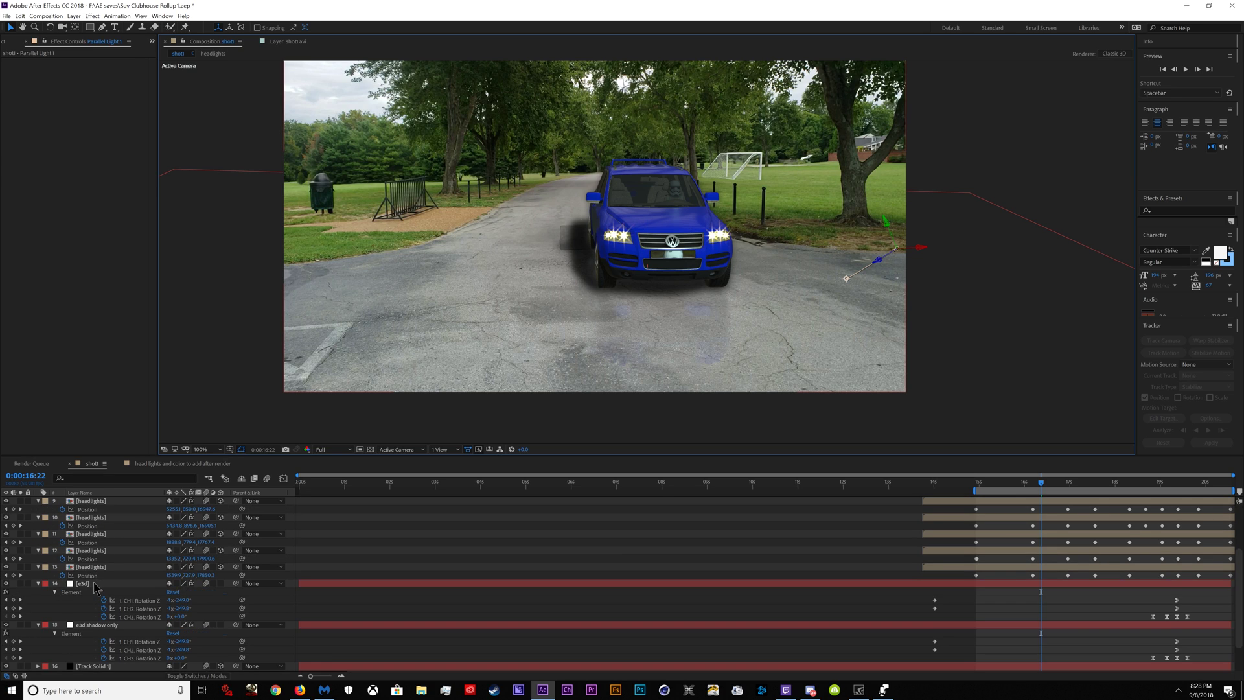
click(95, 584)
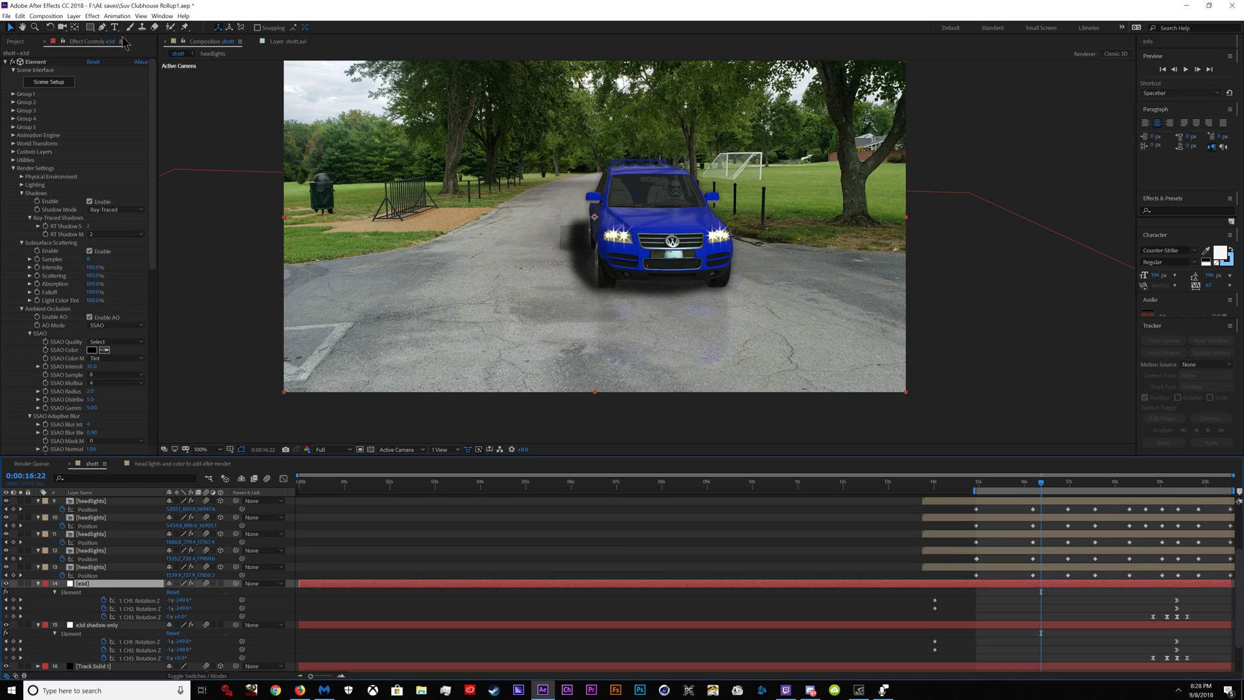
click(94, 208)
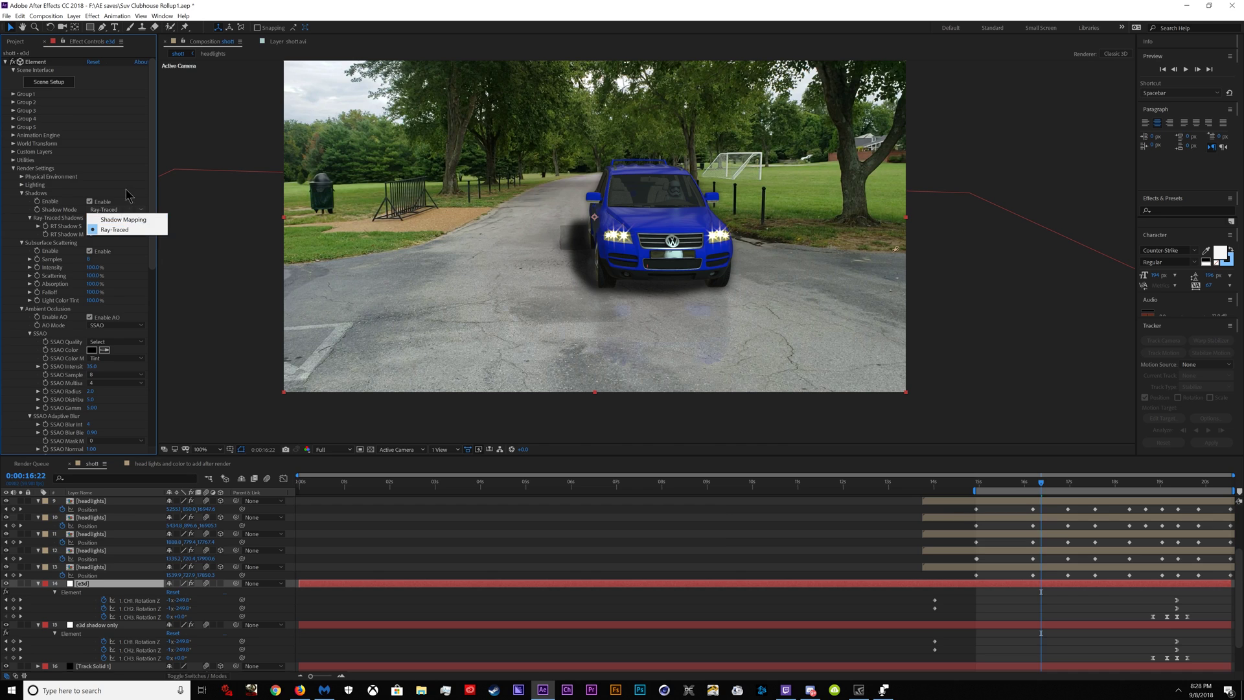
scroll(127, 194, down, 5)
scroll(99, 554, down, 3)
scroll(73, 141, up, 5)
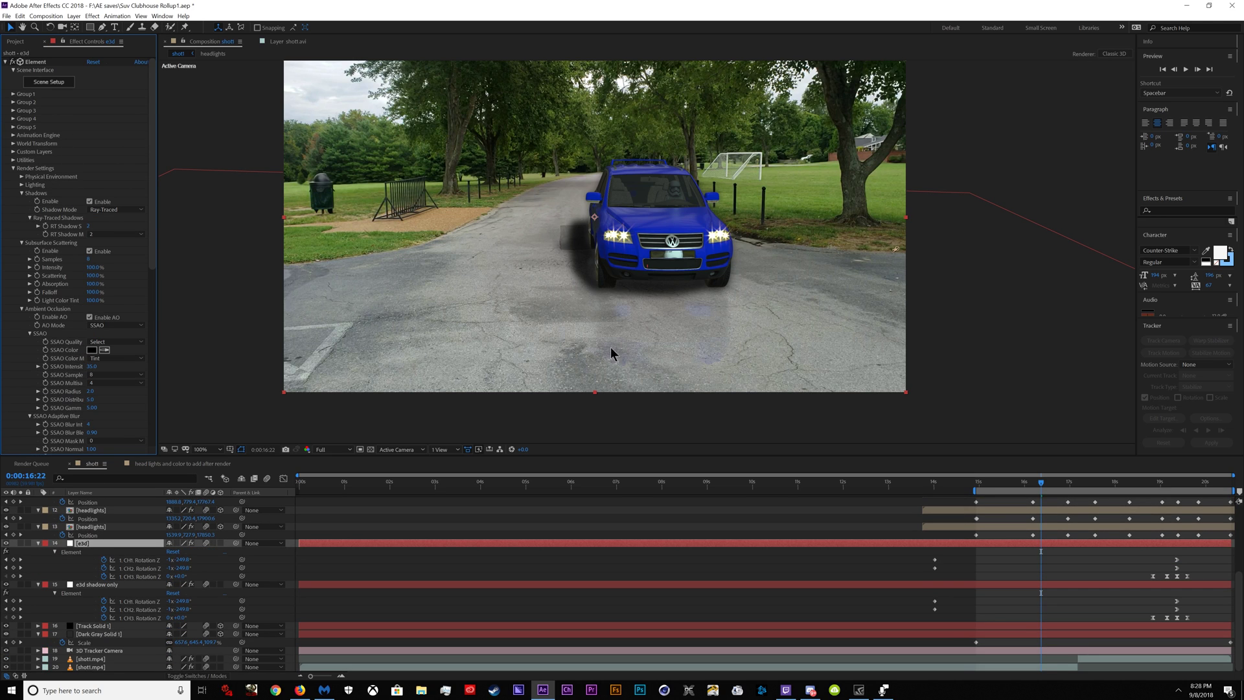
- In the e3d layer's Element scene, enable Matte Reflection on the first plane model's cracked concrete material and apply the scene
click(48, 81)
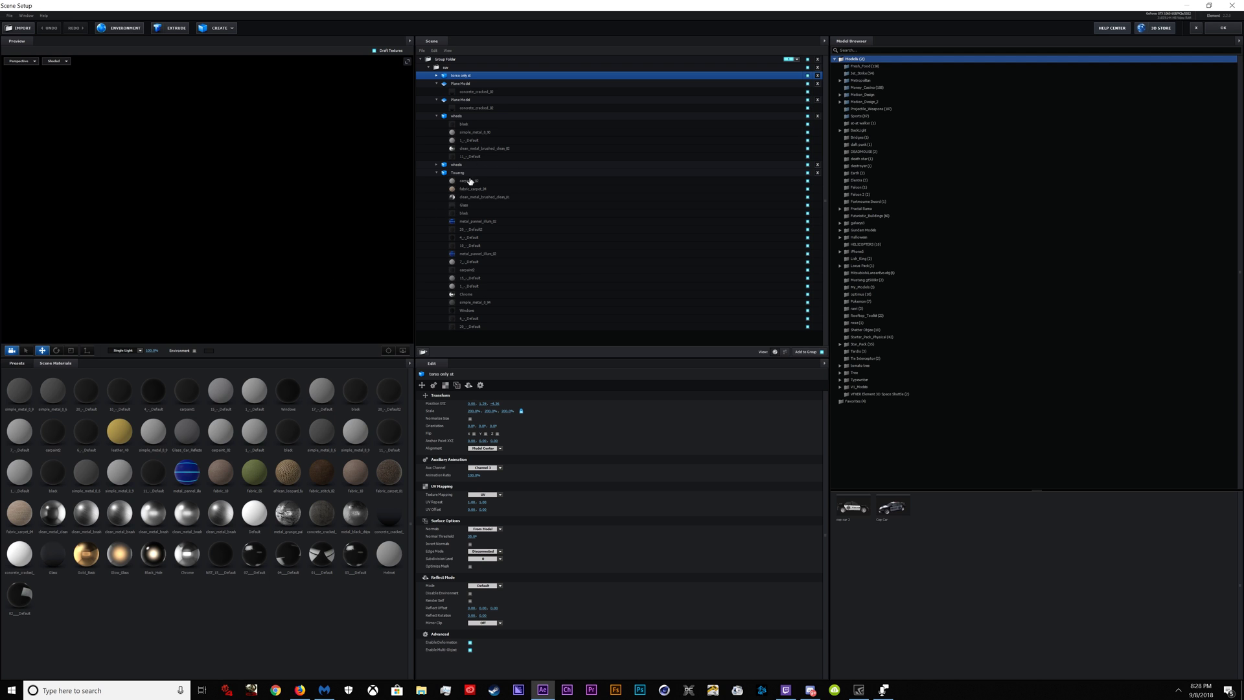
click(473, 92)
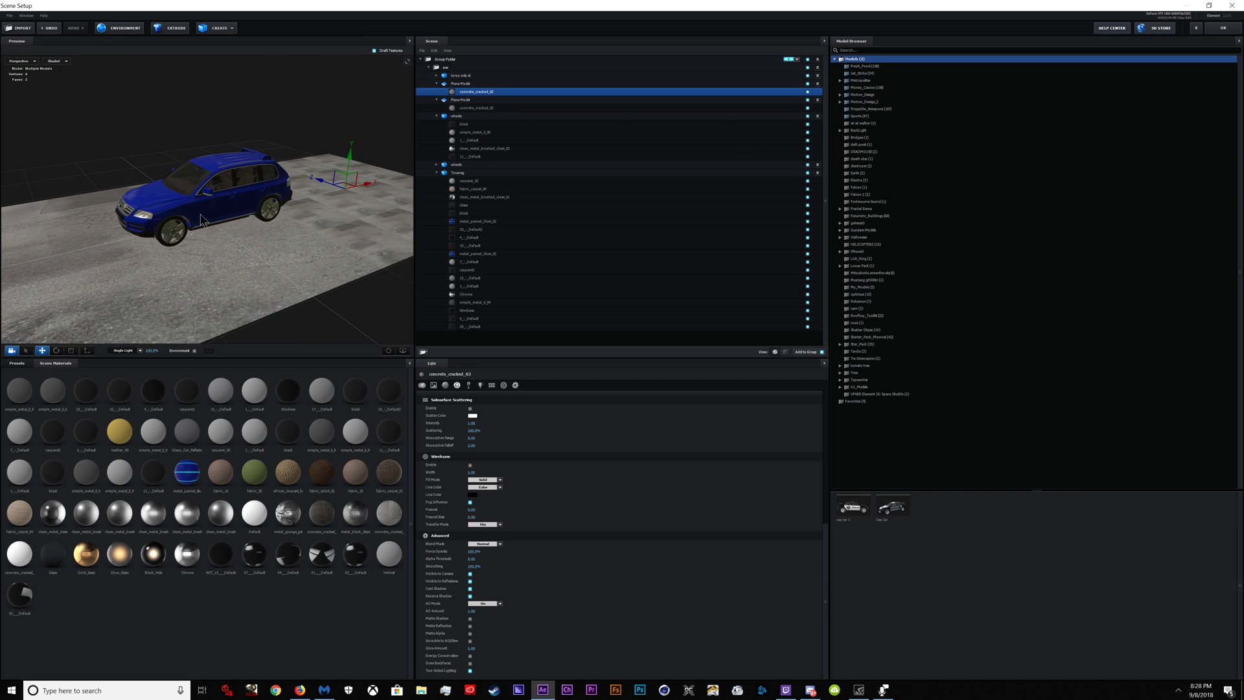
mouse_move(223, 237)
mouse_down()
mouse_move(242, 205)
mouse_move(245, 227)
mouse_up()
scroll(235, 224, down, 3)
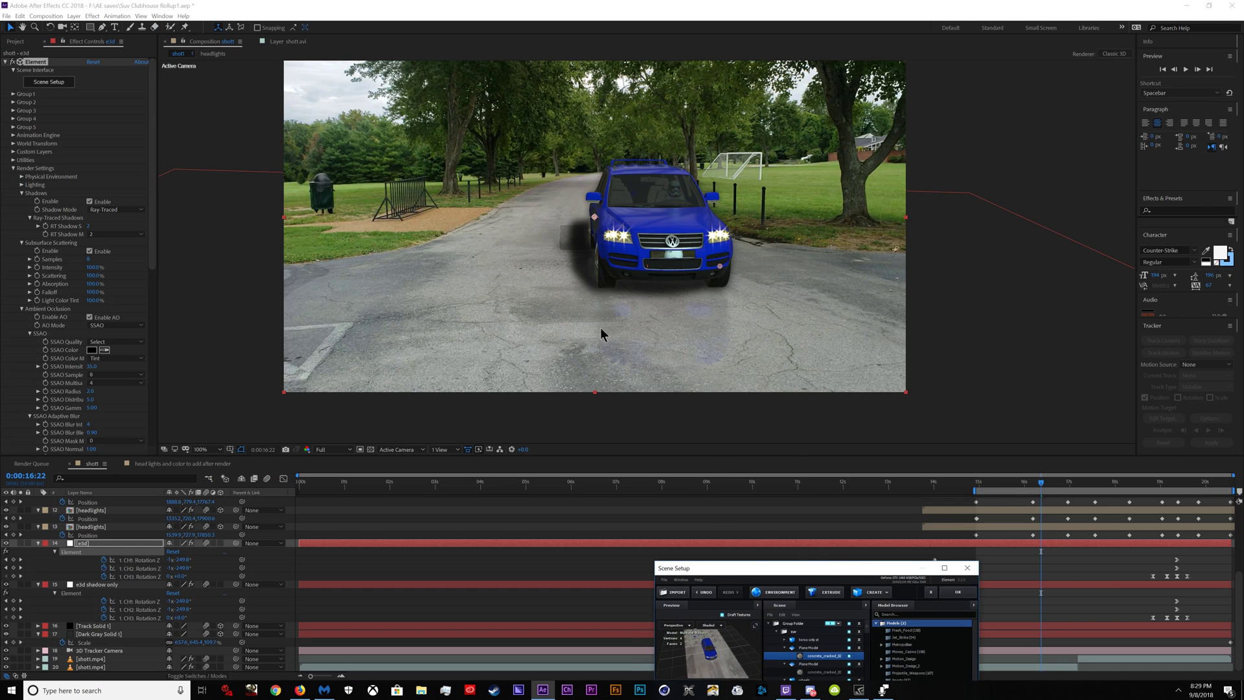
key(super+Up)
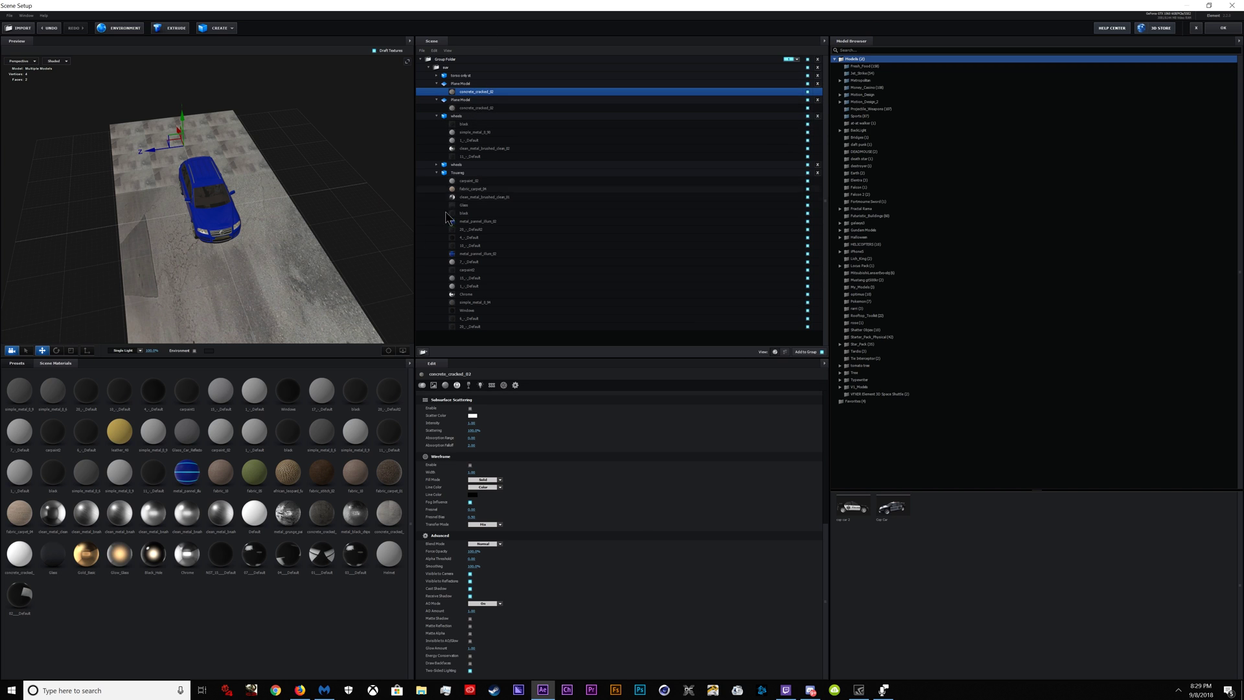
click(469, 626)
drag(295, 185, 278, 228)
scroll(295, 225, up, 3)
click(1208, 29)
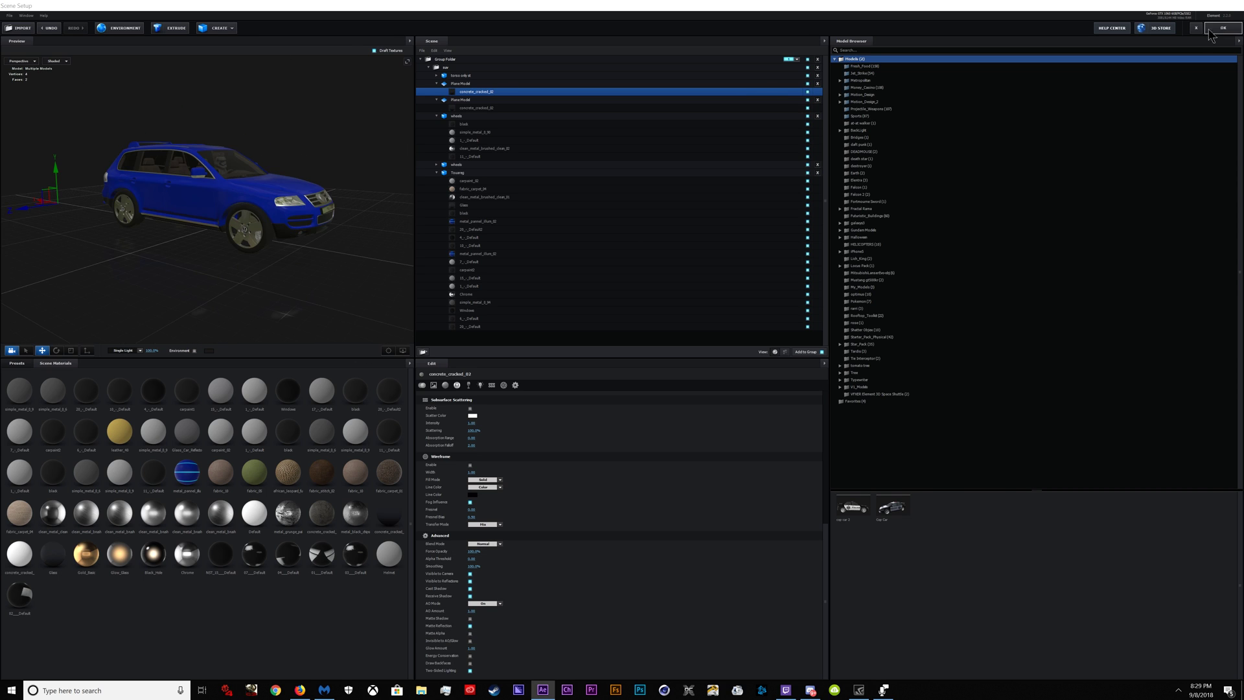
click(1210, 34)
- Toggle the e3d shadow only layer's visibility to compare the shot with and without its shadow
click(8, 585)
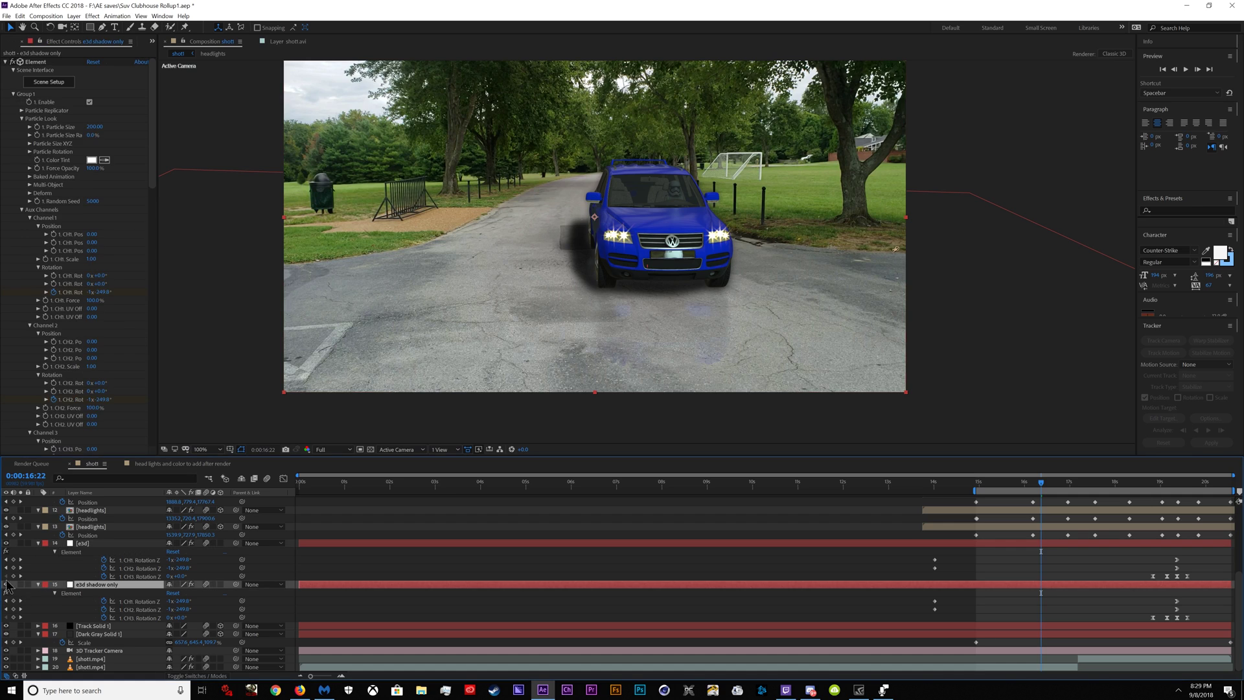
drag(95, 586, 90, 620)
click(99, 547)
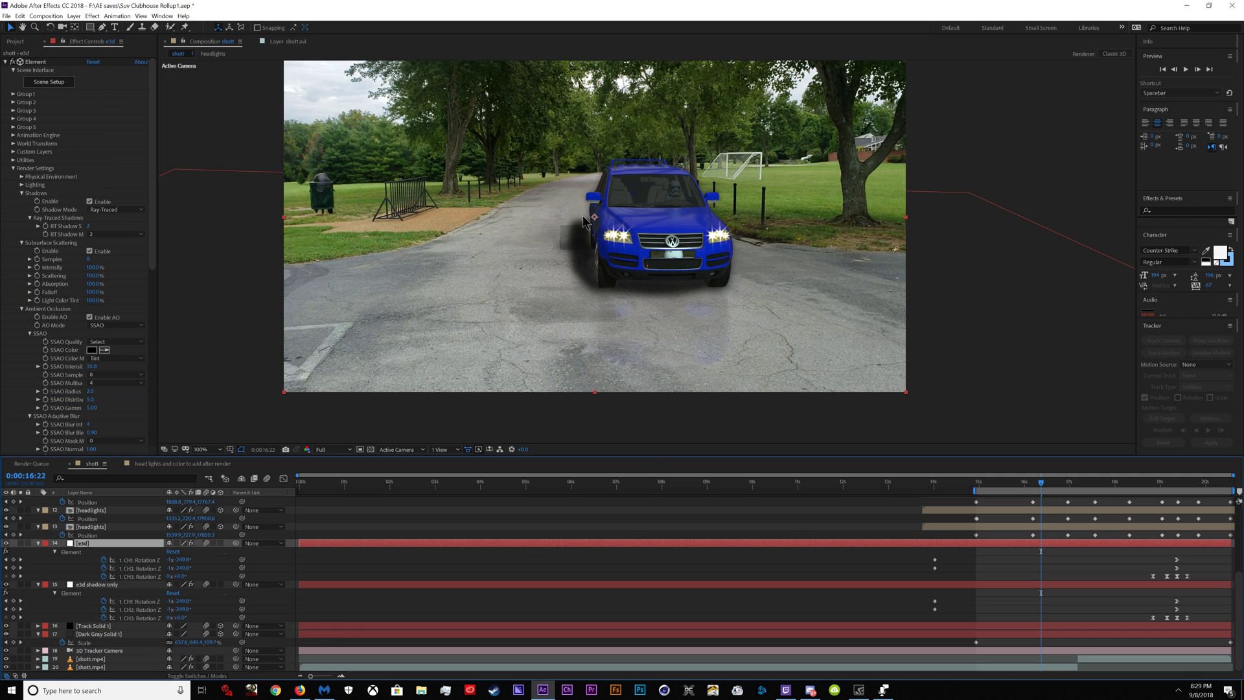
click(432, 400)
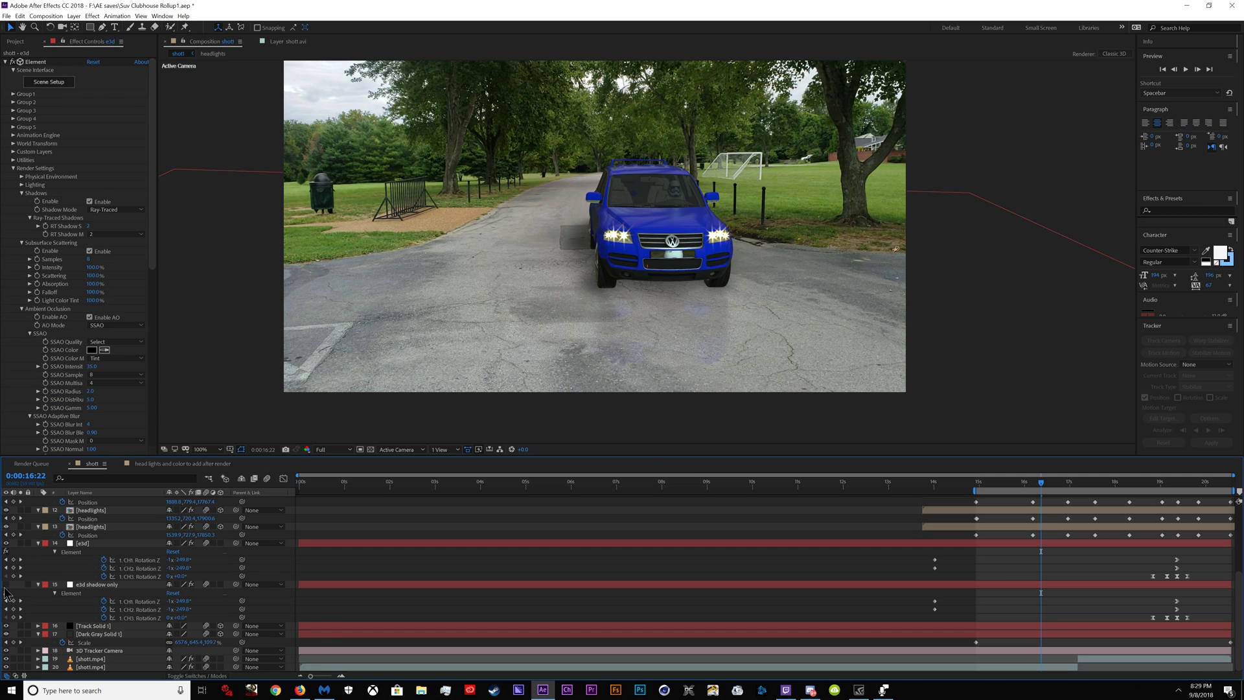
- Check the Matte Shadow option on the second plane model's default material in the e3d shadow only scene
click(48, 82)
click(482, 82)
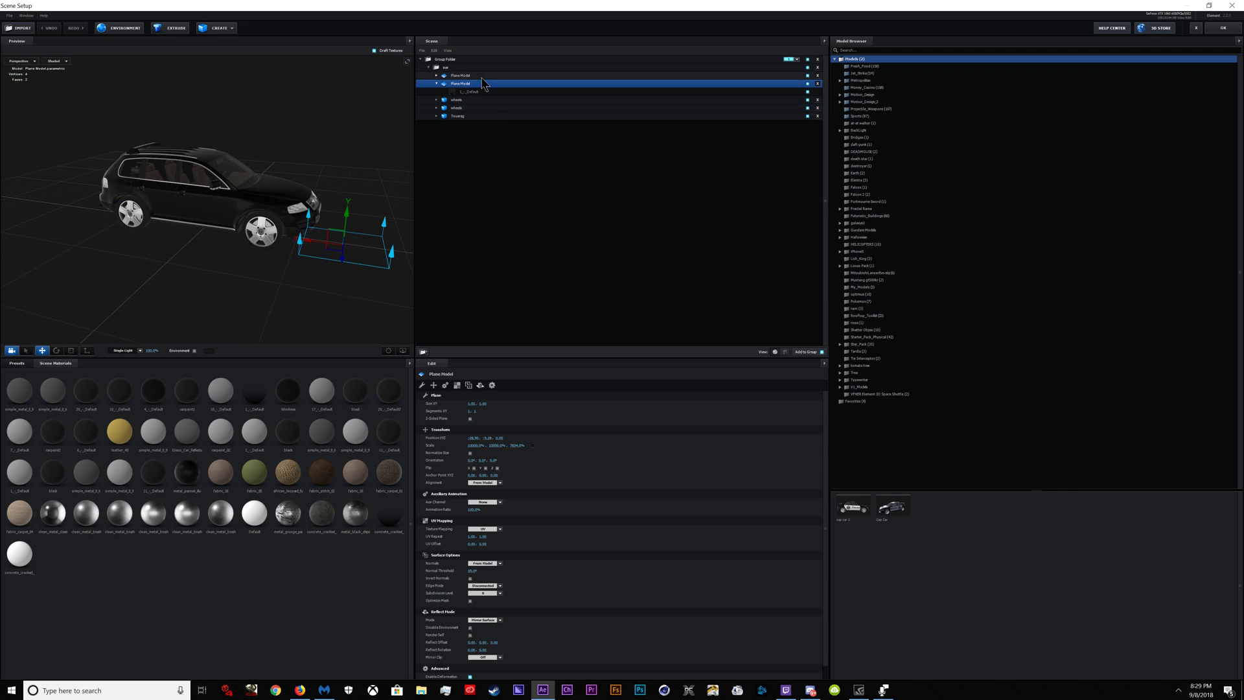
click(481, 385)
click(470, 91)
scroll(529, 473, down, 3)
scroll(528, 509, down, 3)
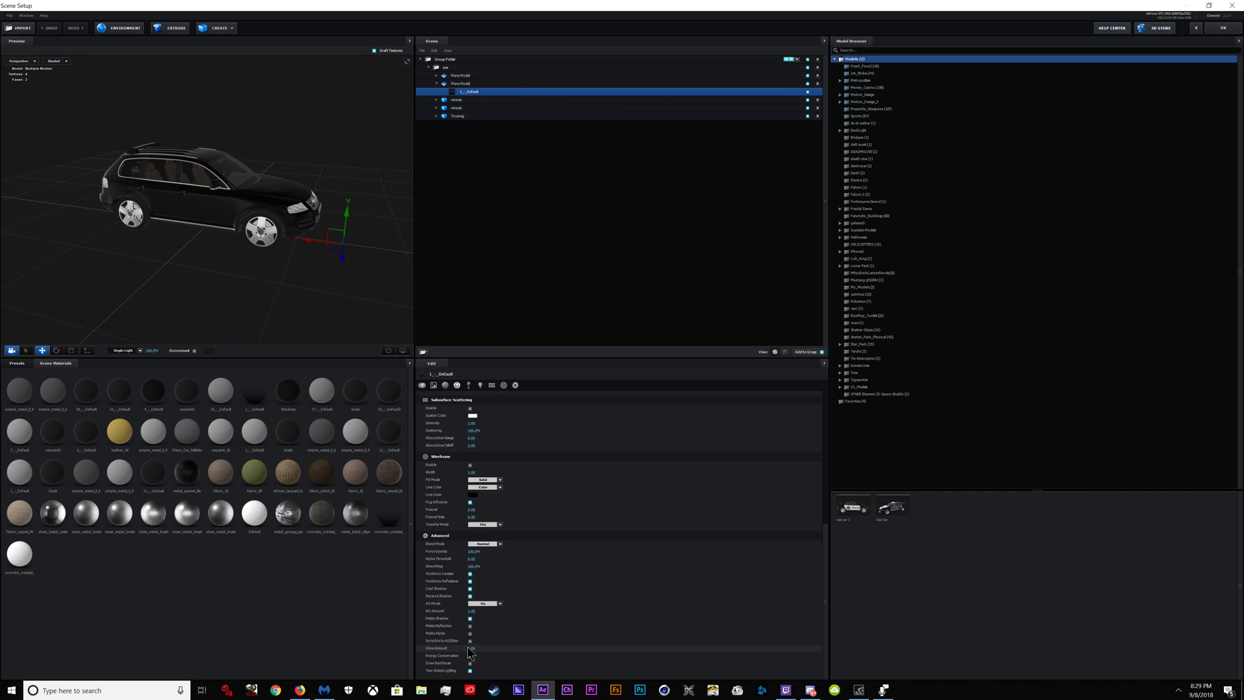
click(469, 618)
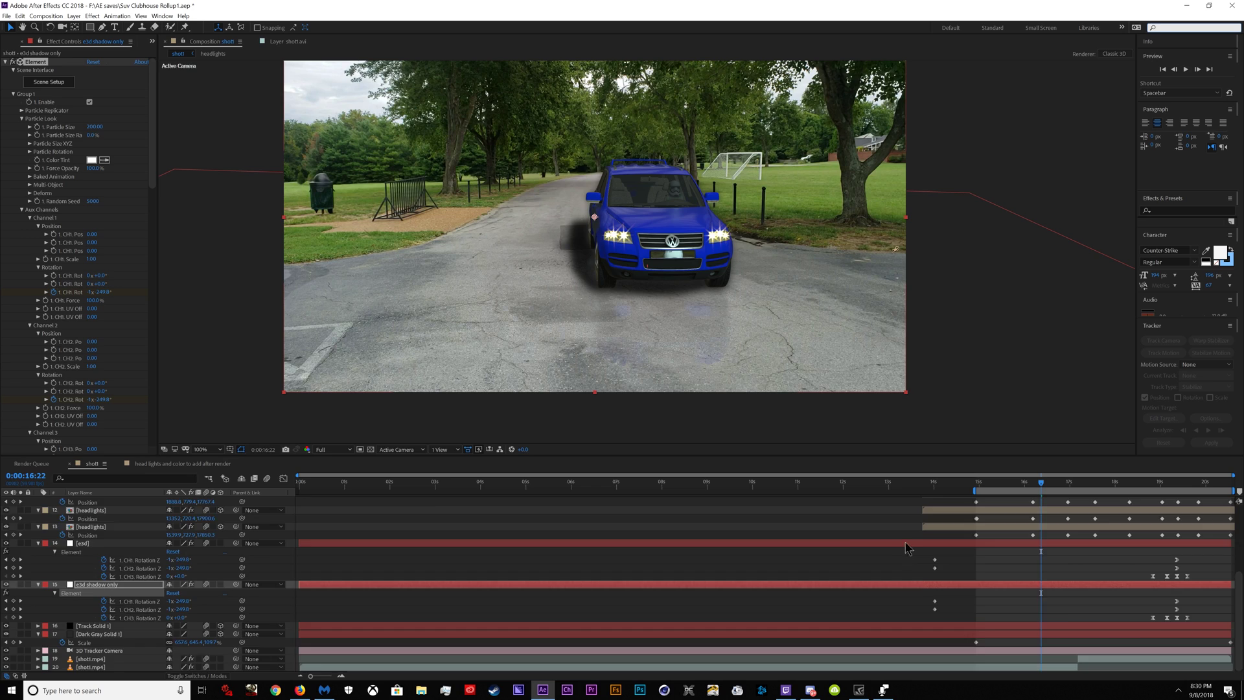
- Turn on the visibility of Point Light 1 and Point Light 2
scroll(122, 602, up, 5)
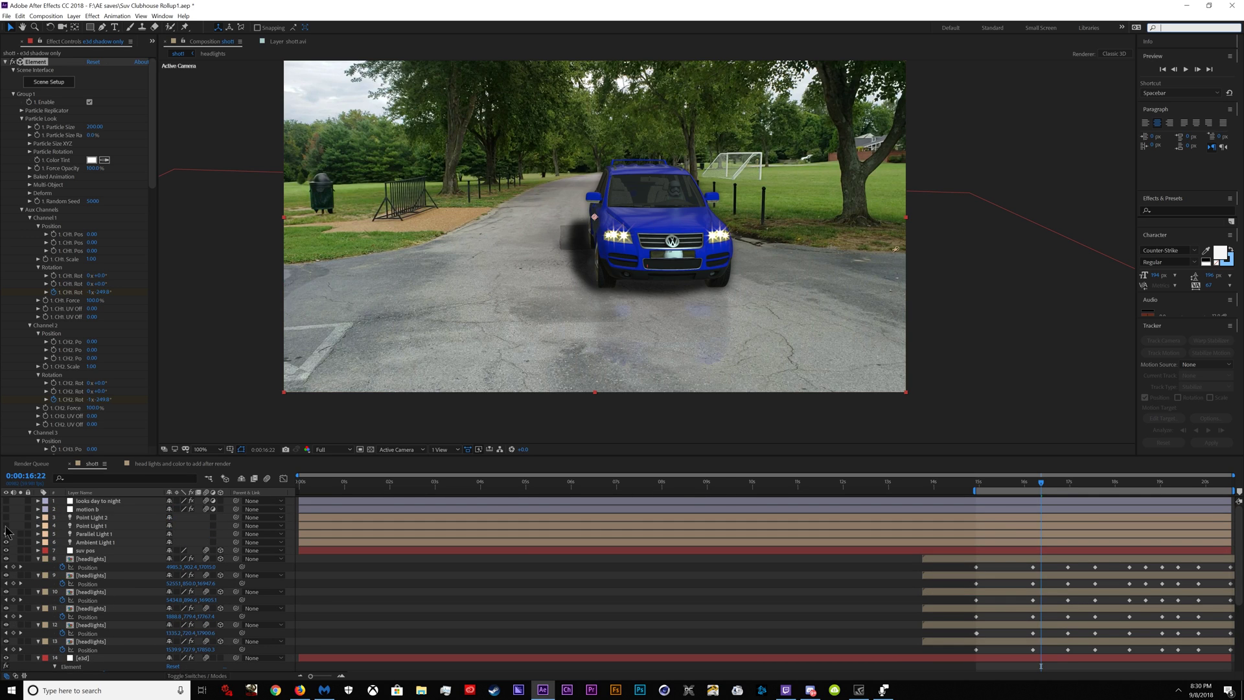
drag(5, 526, 5, 517)
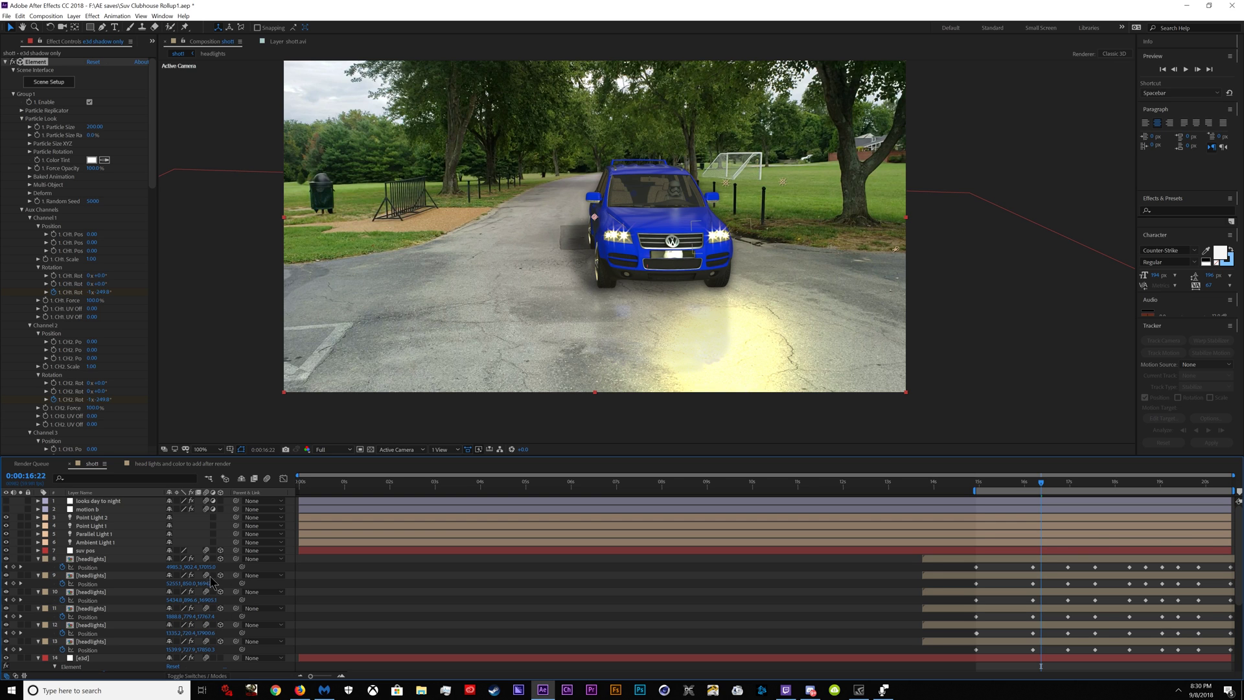
- Switch to Firefox to view Video Copilot's 3D Light Casting tutorial page, and return to After Effects
click(299, 690)
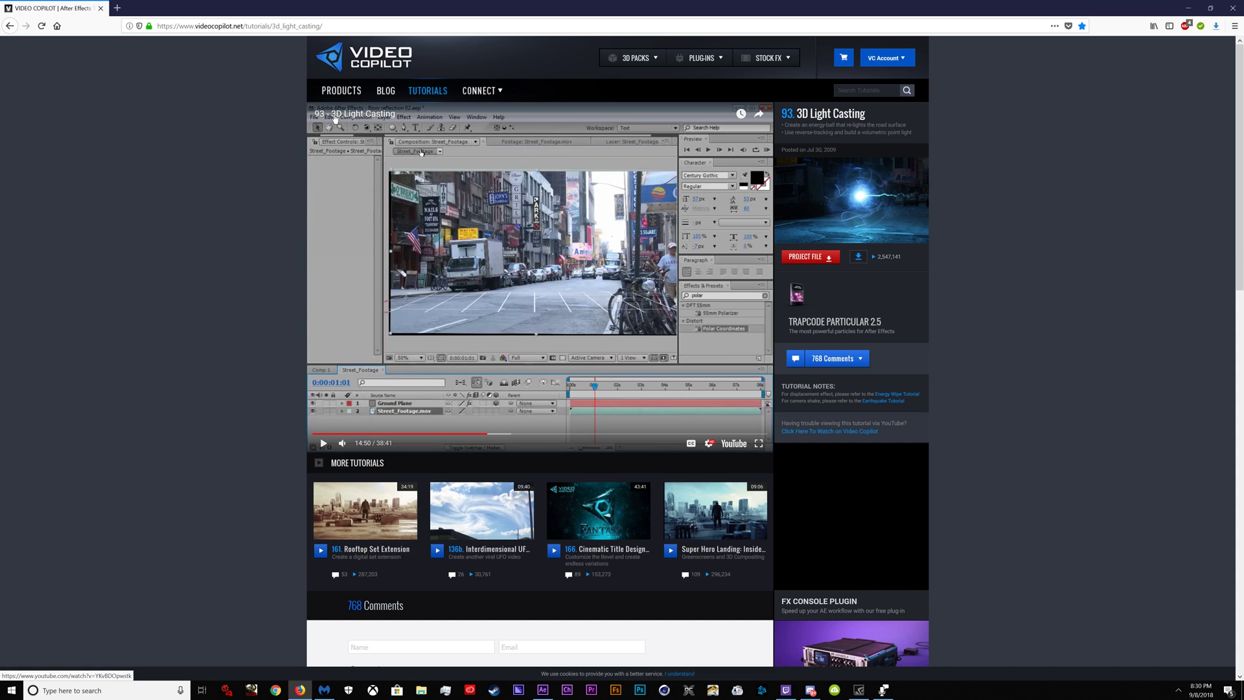
click(354, 24)
drag(336, 5, 0, 5)
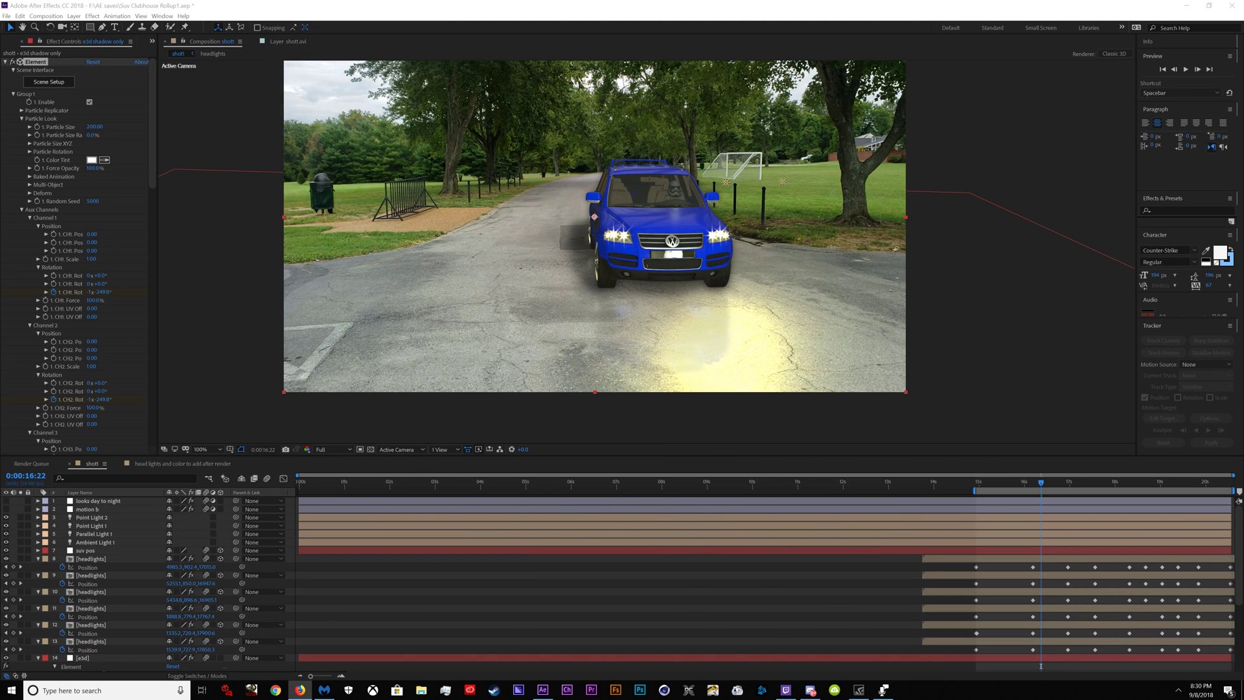
- Select the Dark Gray Solid 1 layer and toggle its visibility to compare the shot with and without it
scroll(68, 557, down, 4)
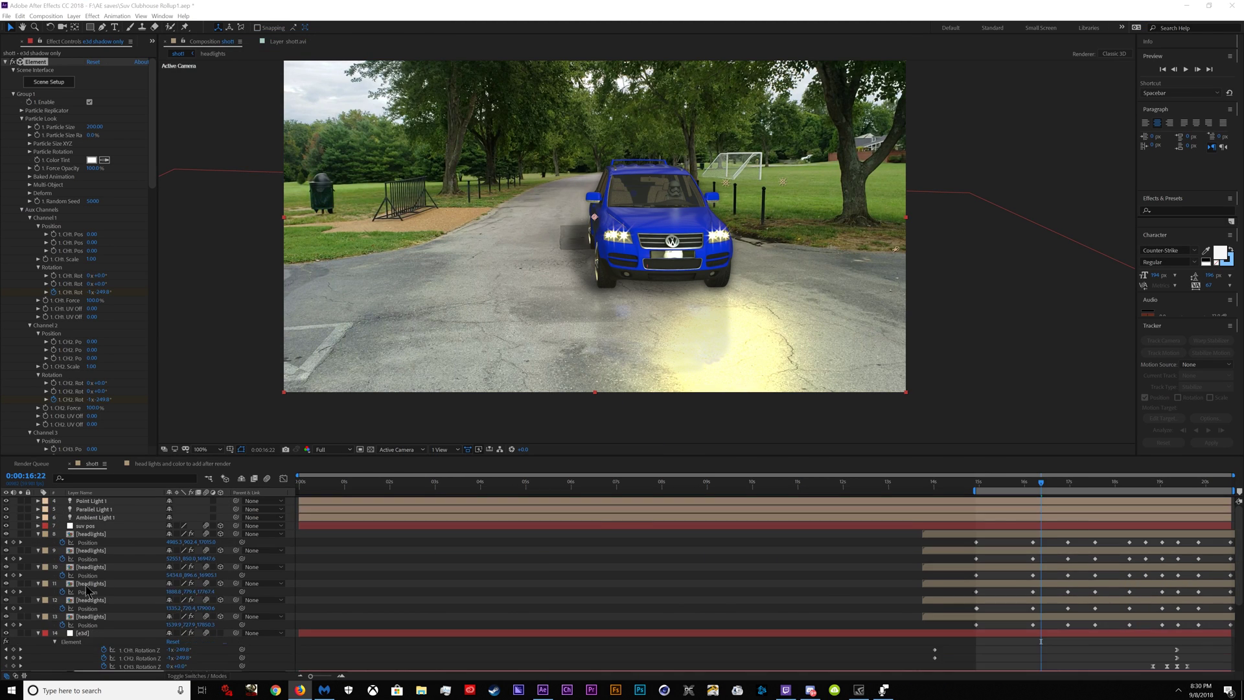
click(107, 625)
click(100, 633)
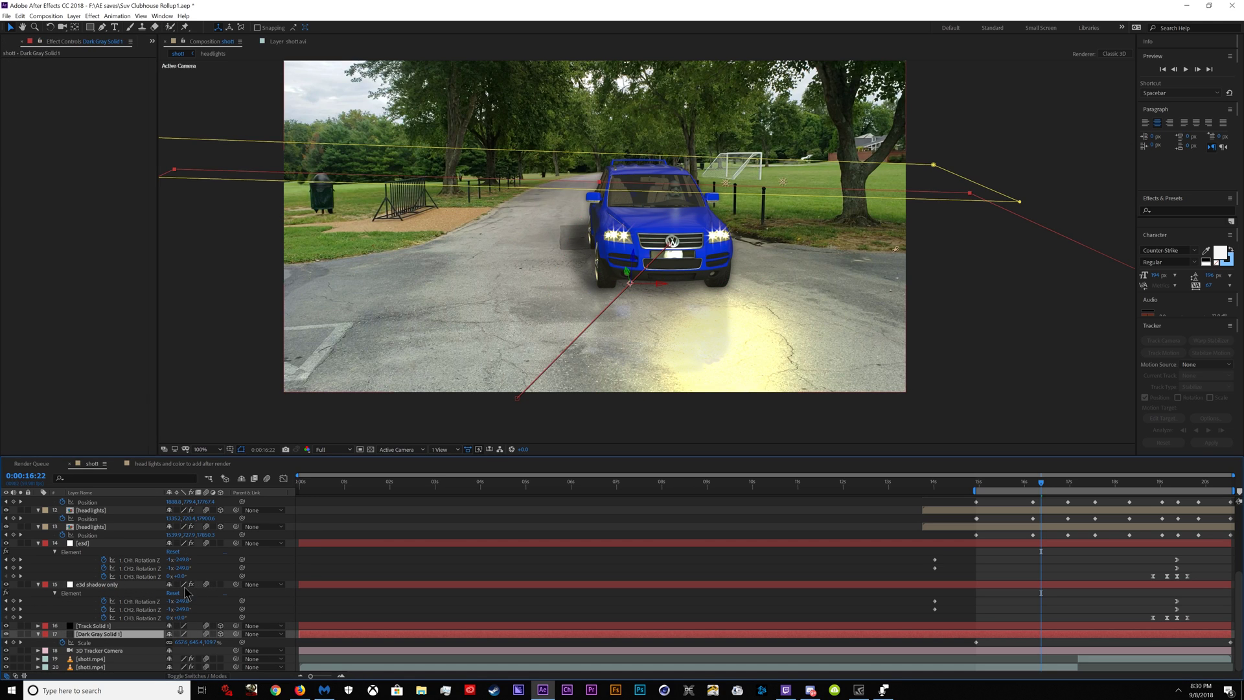
click(6, 635)
click(6, 635)
click(7, 635)
click(7, 635)
- Expand the Dark Gray Solid 1 layer's properties, try changing one of its transform values, and undo the change
click(39, 634)
click(39, 634)
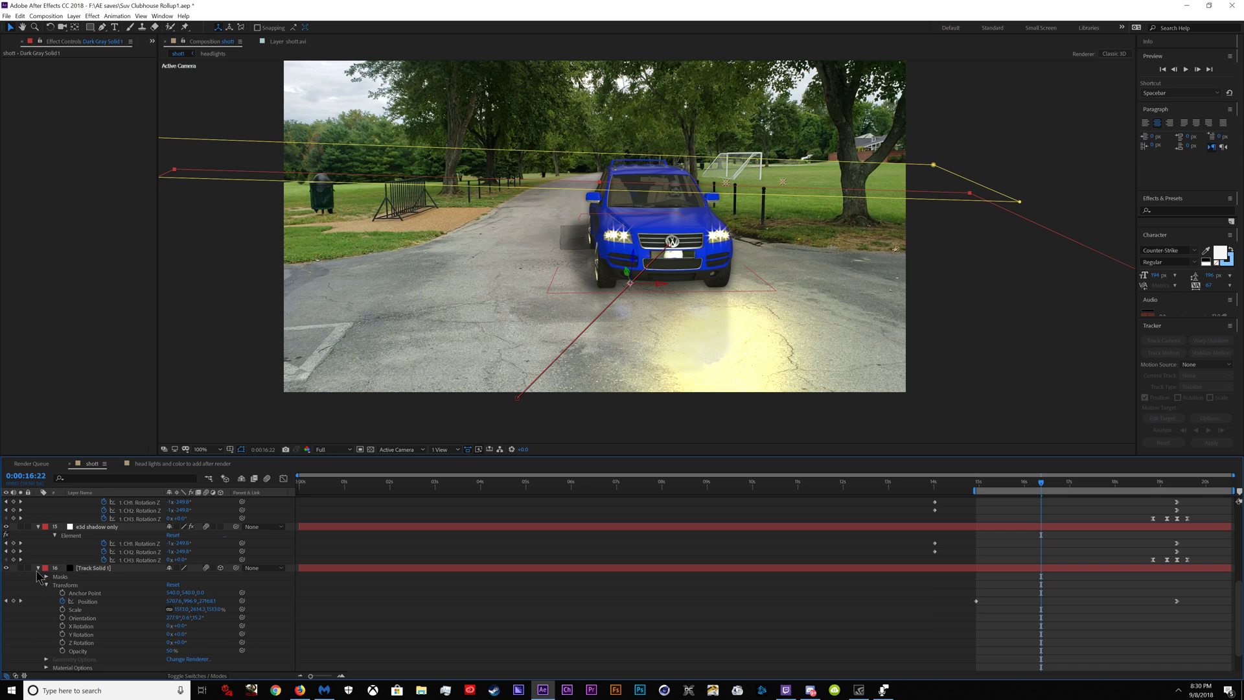
scroll(172, 620, down, 6)
drag(173, 618, 222, 624)
key(ctrl+z)
key(ctrl+z)
click(225, 622)
scroll(469, 505, up, 6)
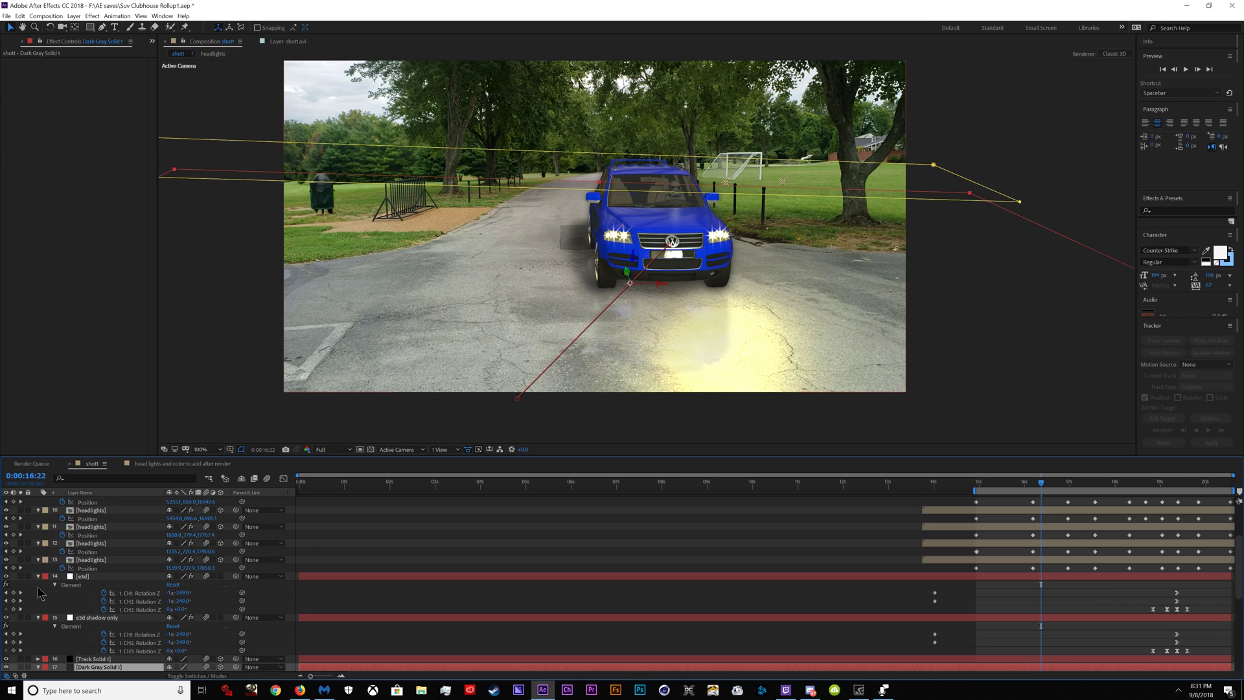
- Collapse the expanded properties of the e3d, e3d shadow only and dark gray solid layers in the timeline
click(38, 616)
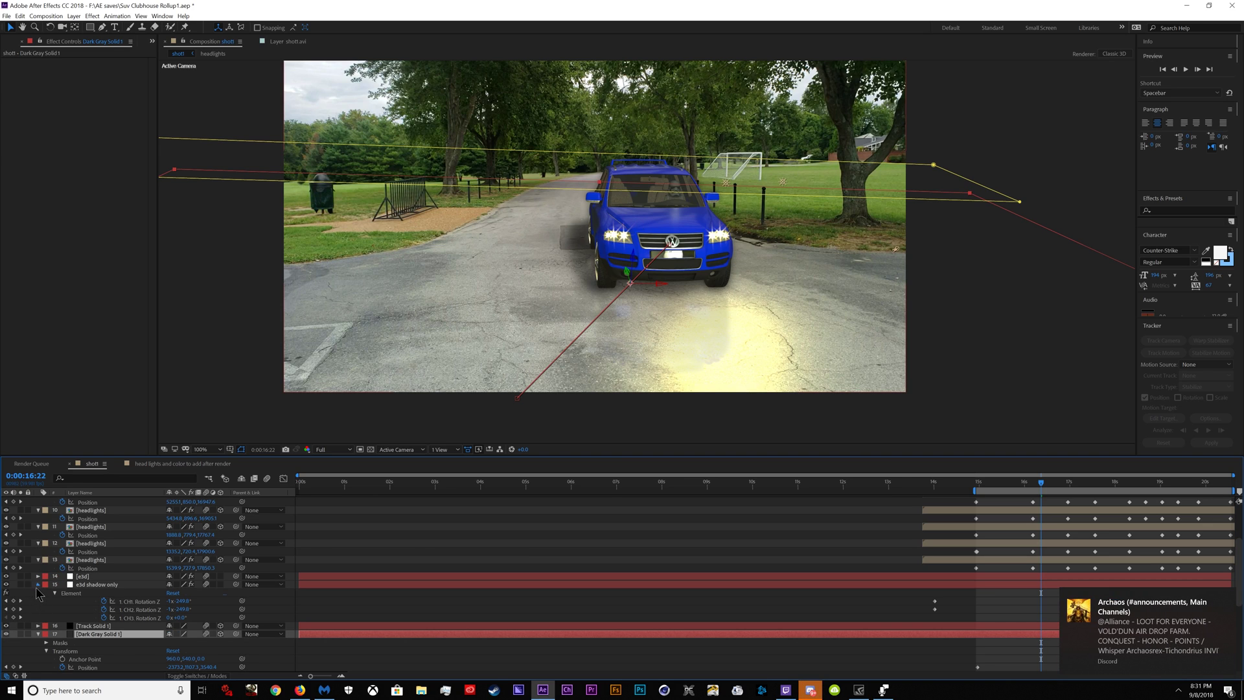
click(39, 575)
click(38, 600)
scroll(39, 609, up, 5)
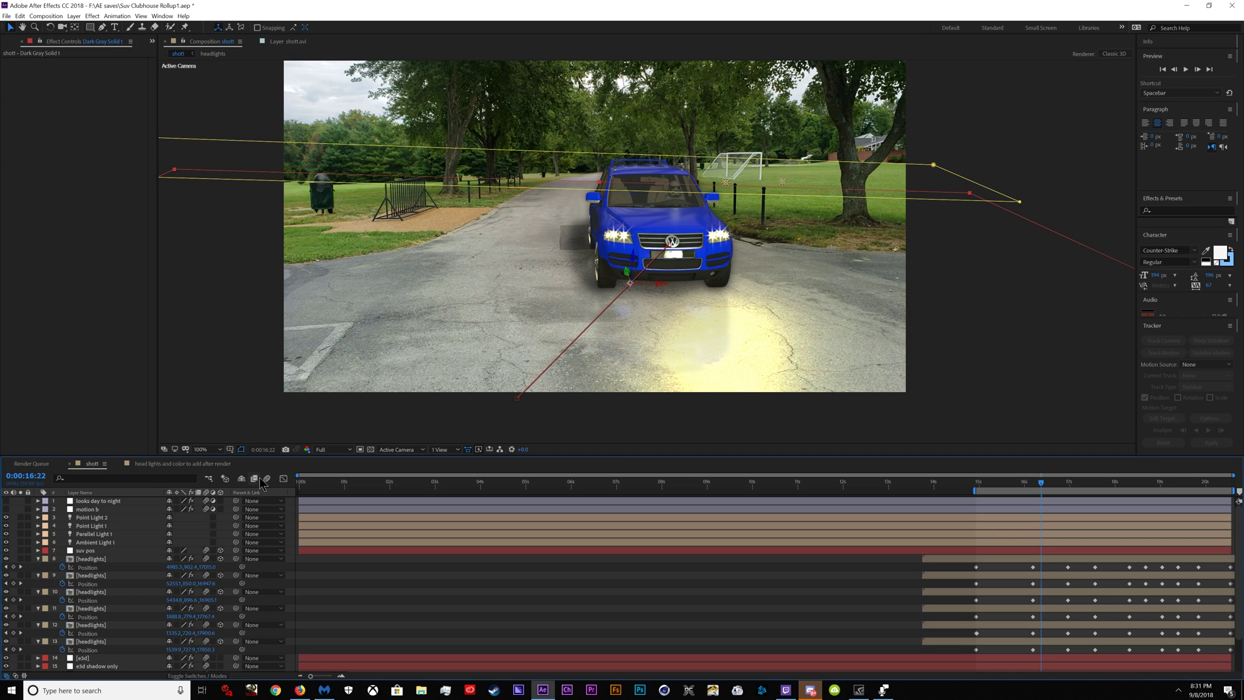
- Enable motion blur for the composition and check the Motion Blur option in the e3d layer's Element render settings
click(266, 479)
scroll(147, 595, down, 3)
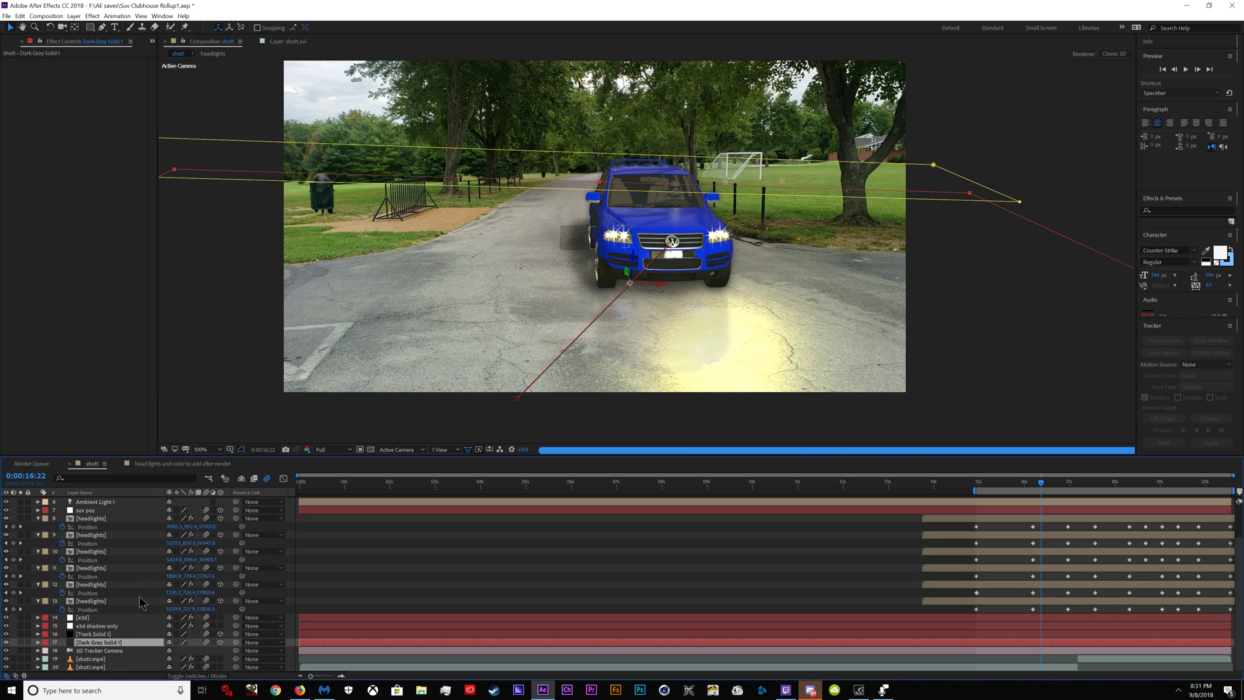
scroll(202, 551, up, 2)
scroll(201, 550, up, 2)
scroll(126, 626, down, 5)
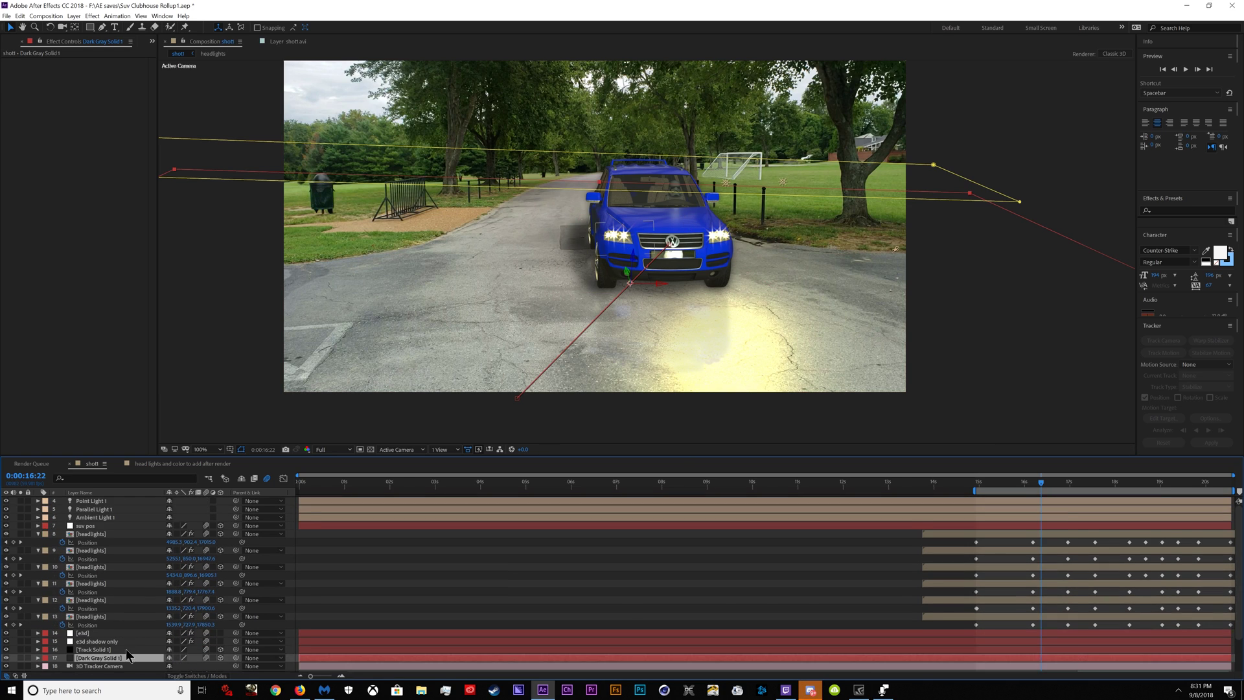
click(94, 620)
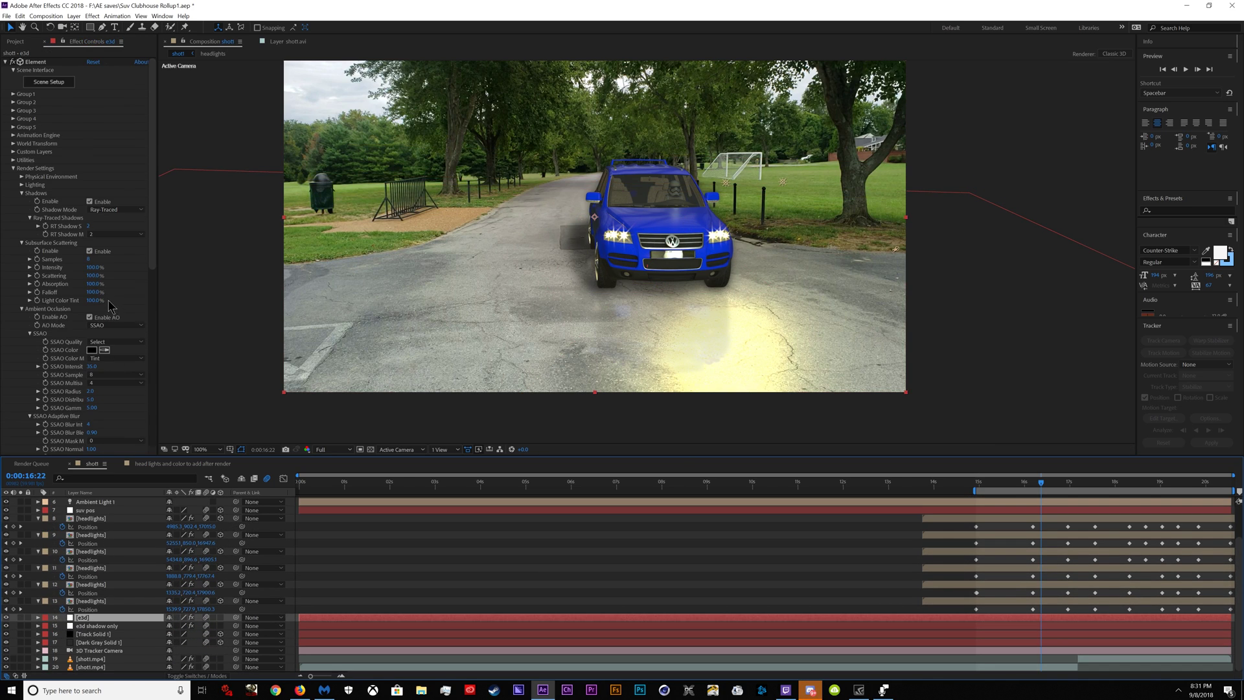
scroll(110, 304, down, 6)
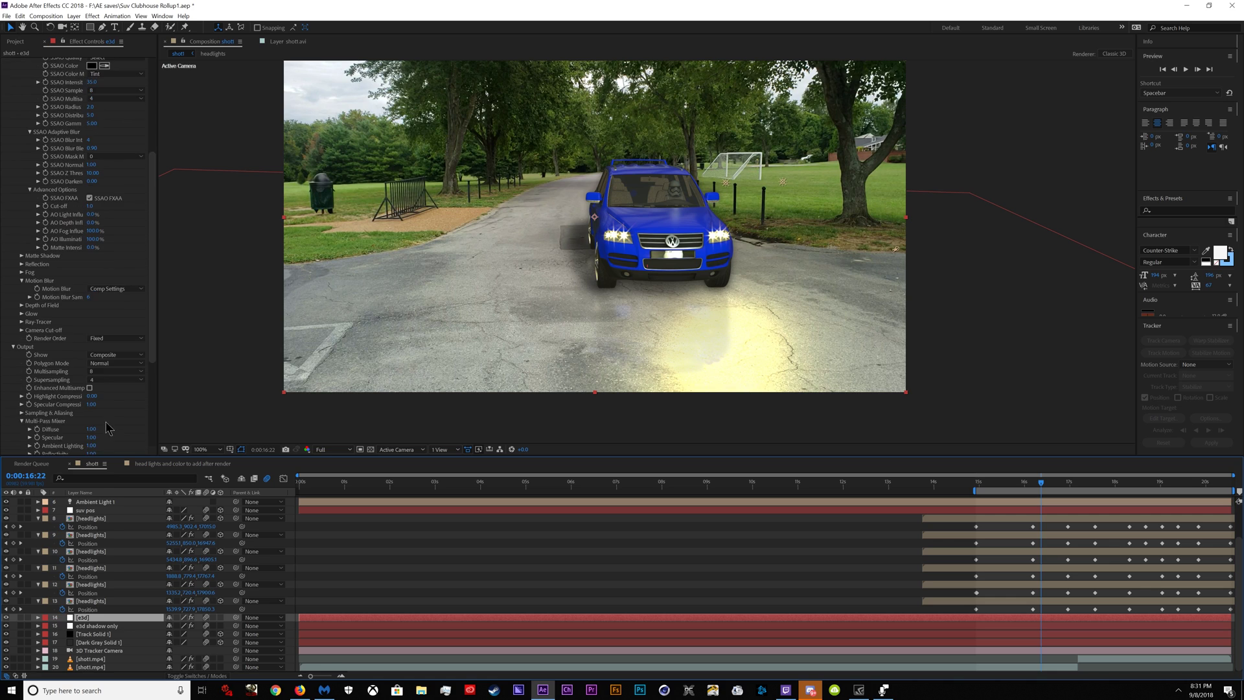
click(104, 288)
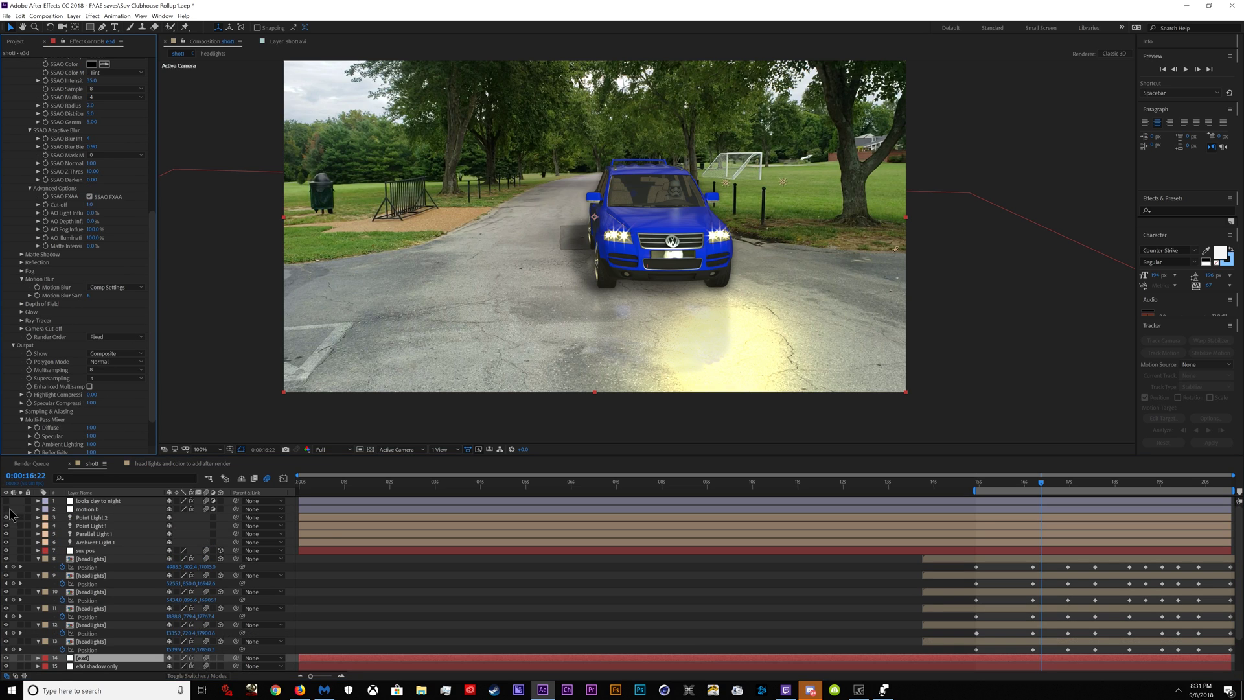
- Make the motion b and looks day to night layers visible and show their Pixel Motion Blur and Magic Bullet Looks effects
click(5, 509)
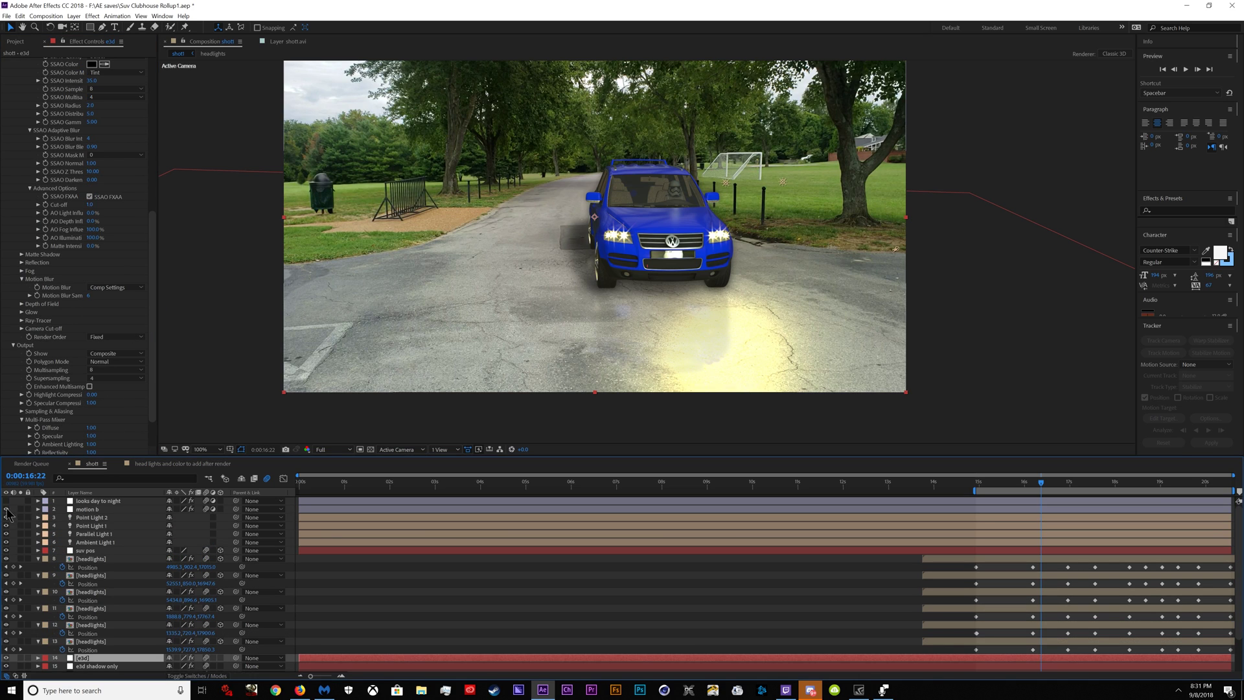
click(79, 509)
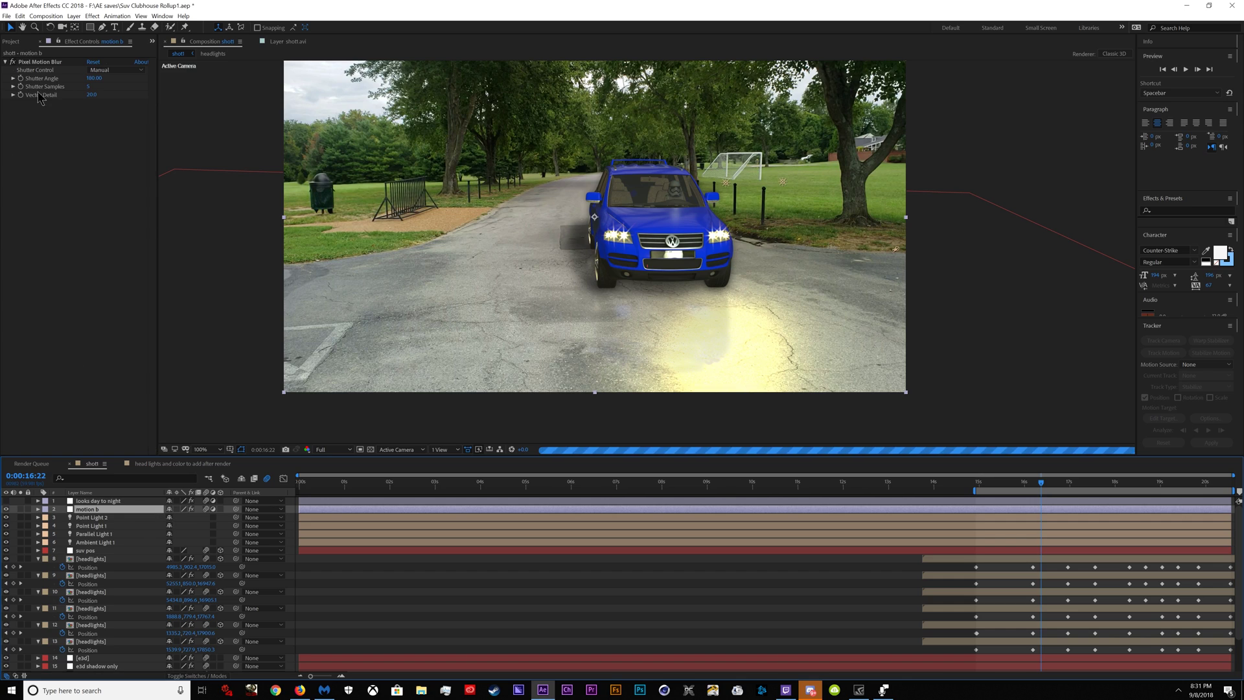
click(112, 502)
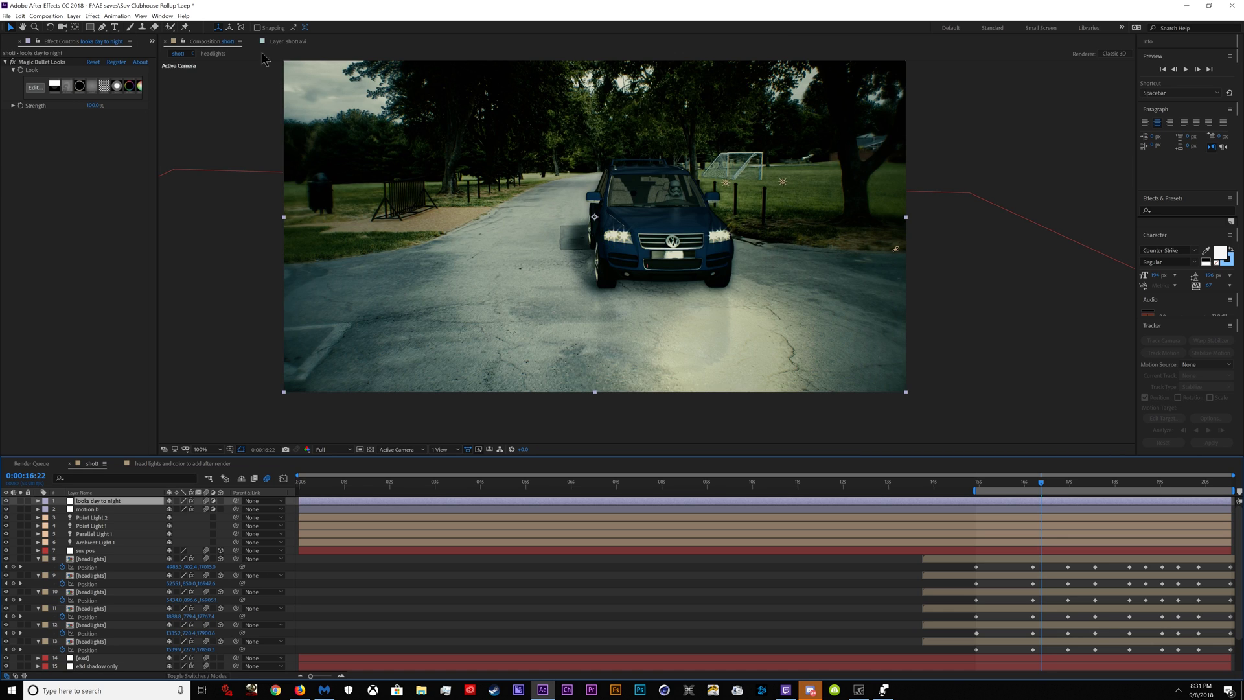
- Open the recent project bb8 ee FINAL.aep and its EE BB8 composition
click(7, 16)
mouse_move(83, 55)
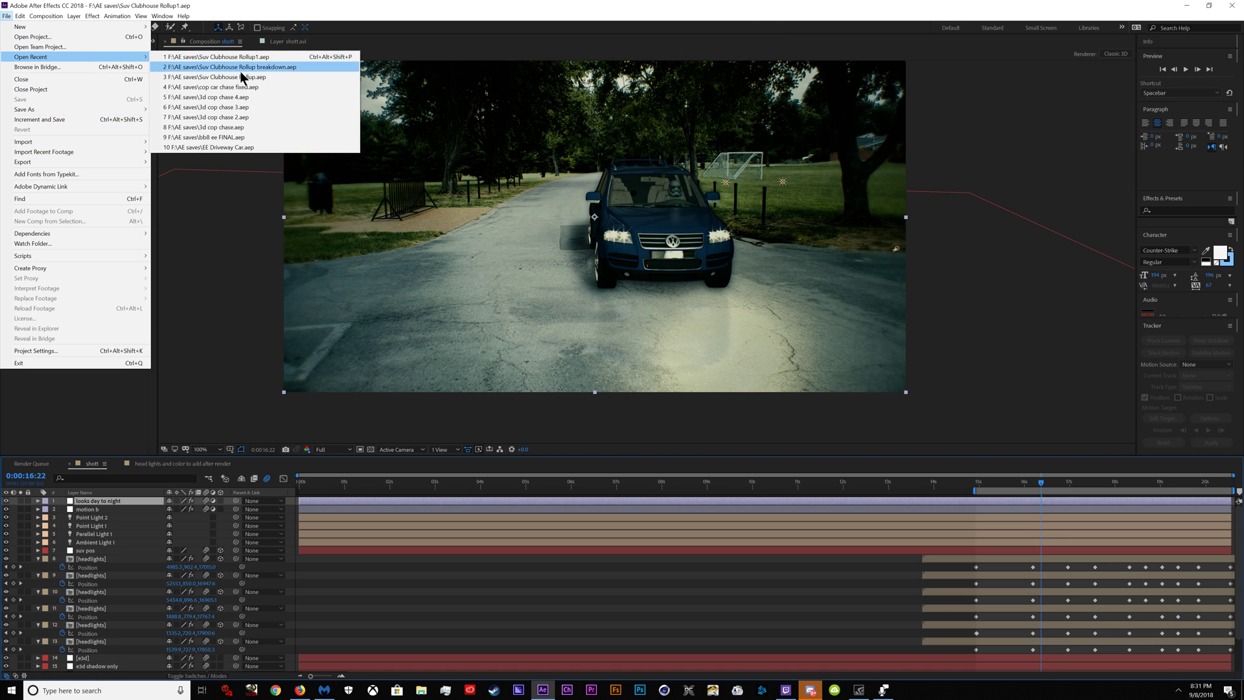
click(236, 137)
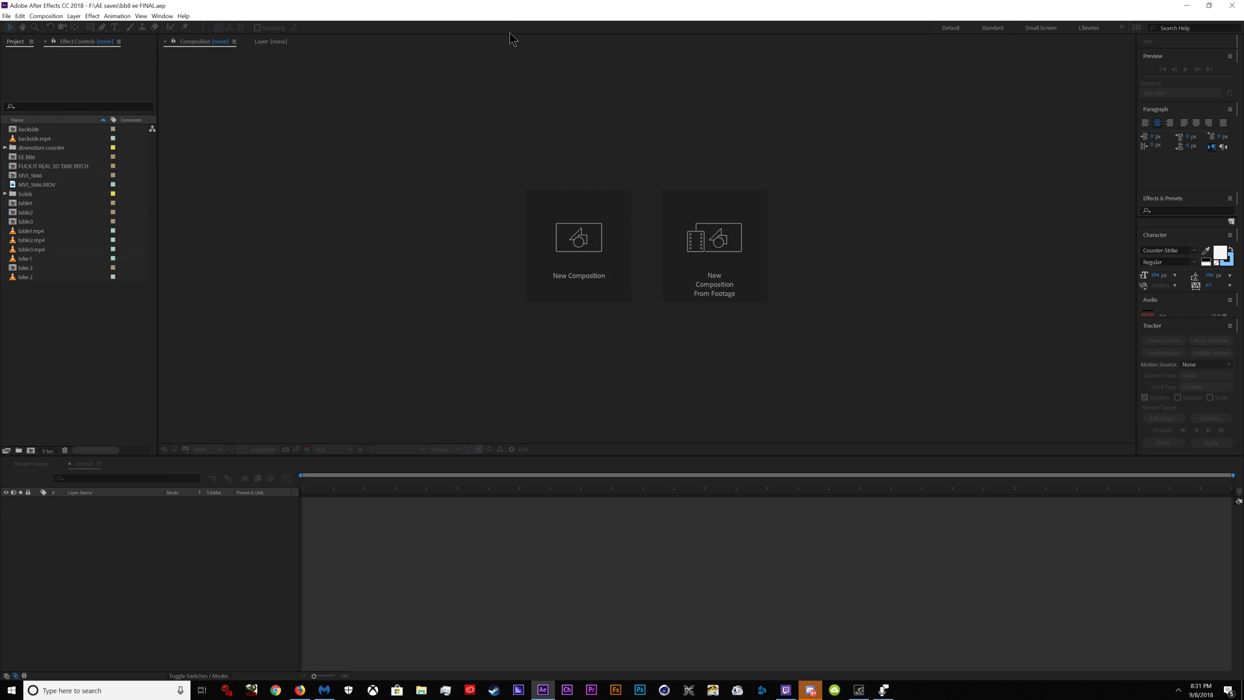
drag(513, 6, 648, 316)
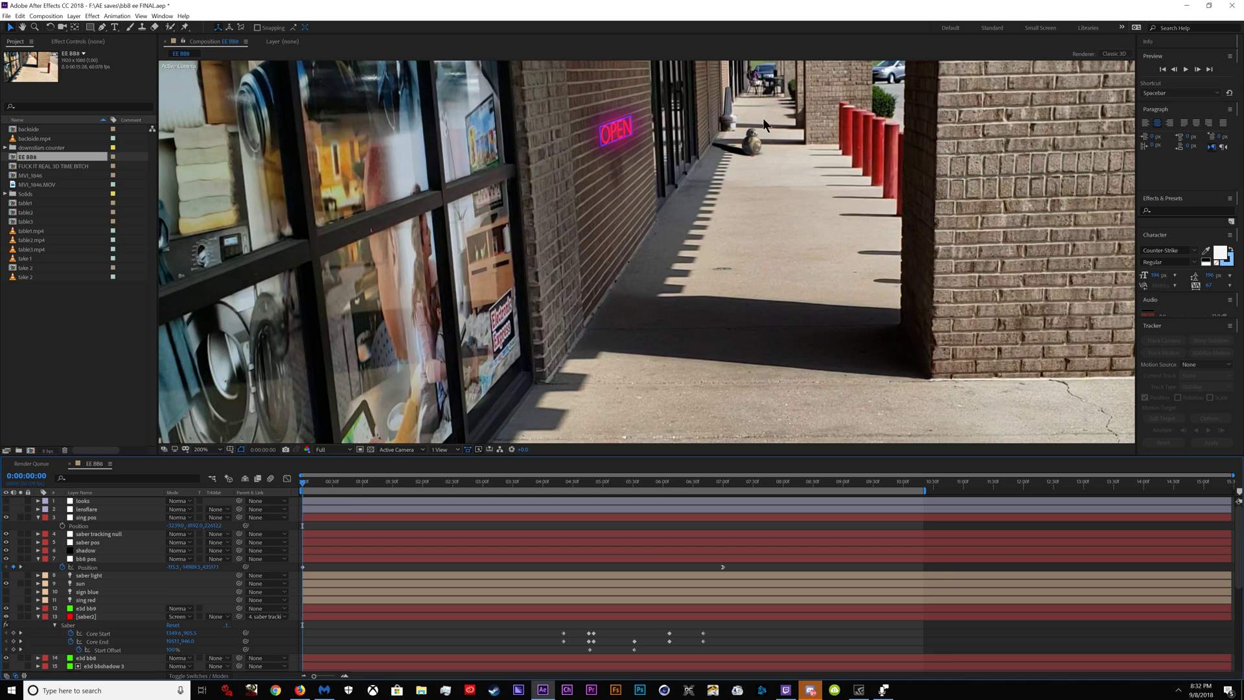
- Select the take 1 footage layer and display the track points of its 3D Camera Tracker effect
scroll(118, 659, down, 7)
click(107, 667)
click(82, 48)
click(86, 41)
click(43, 61)
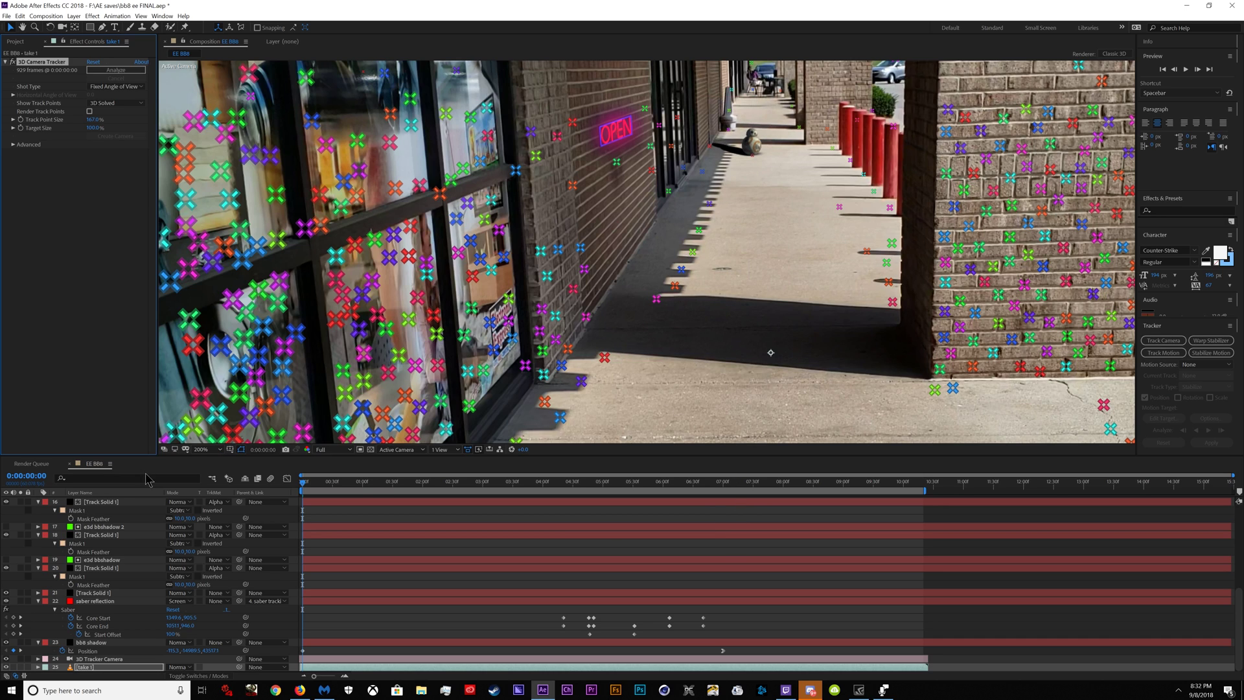
click(18, 463)
click(81, 466)
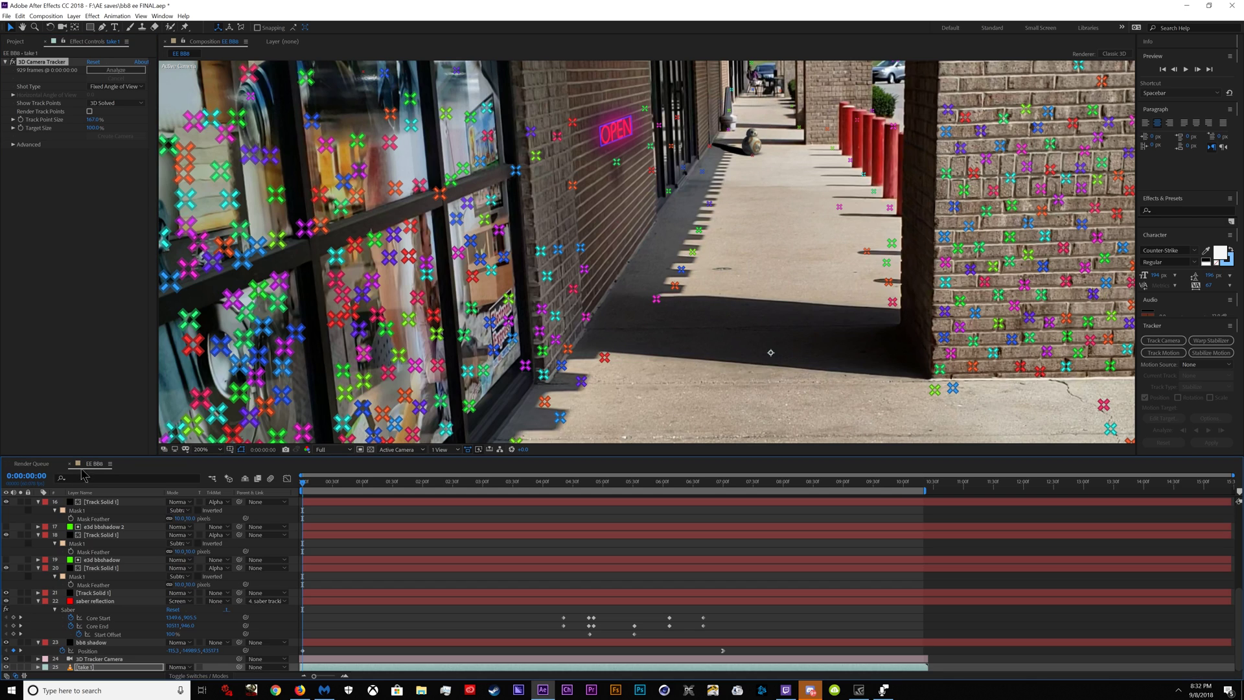
- Create a solid from three track points surrounding the OPEN sign on the brick wall
click(571, 119)
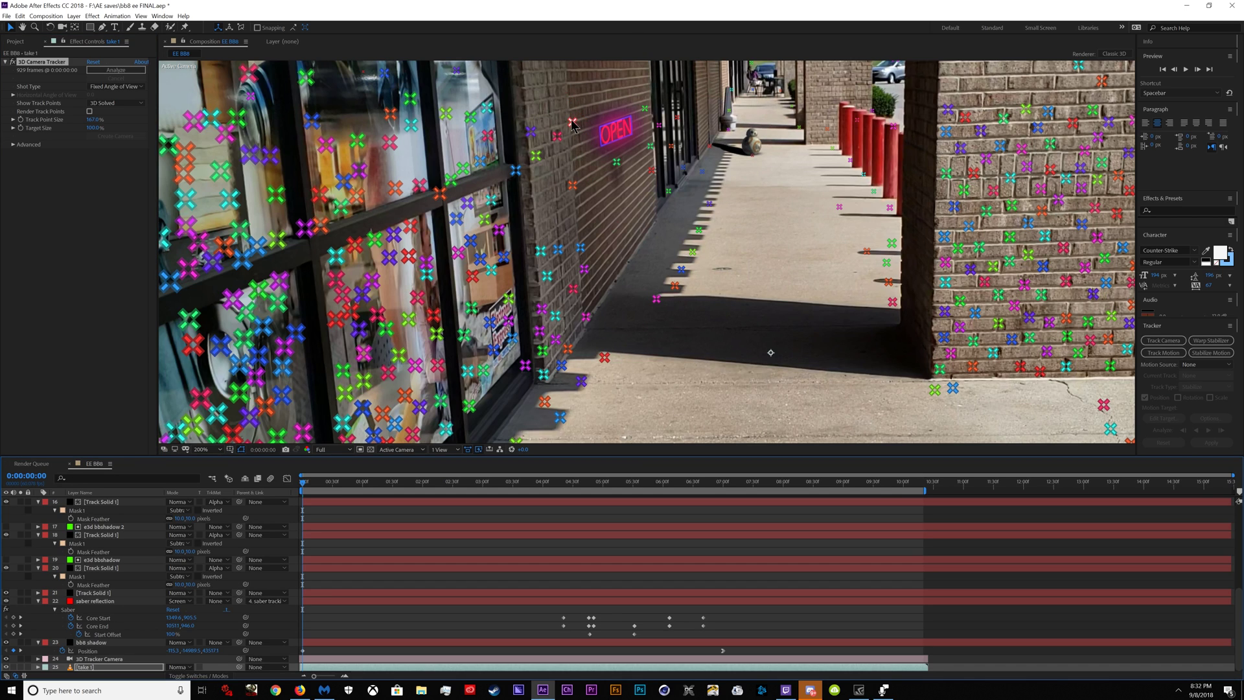
shift+click(617, 162)
shift+click(644, 108)
right_click(622, 127)
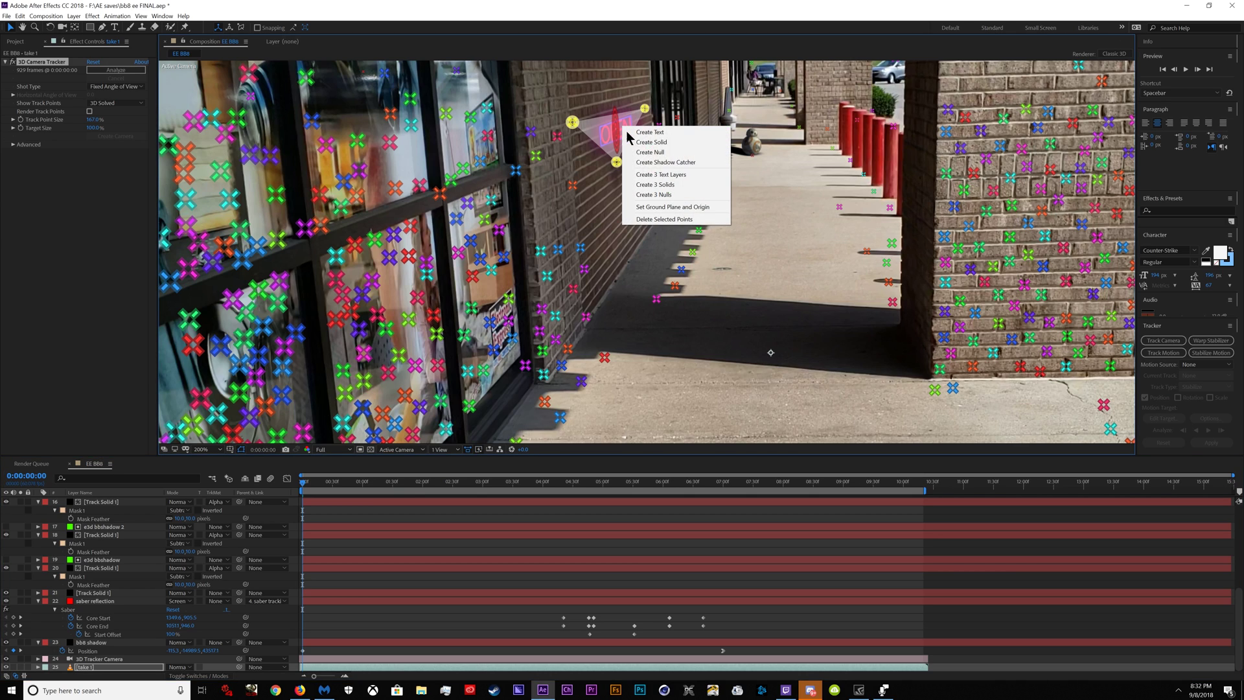
click(681, 141)
- Reveal the new track solid's Position to compare it with the sing pos layer's Position, and delete the track solid
click(123, 503)
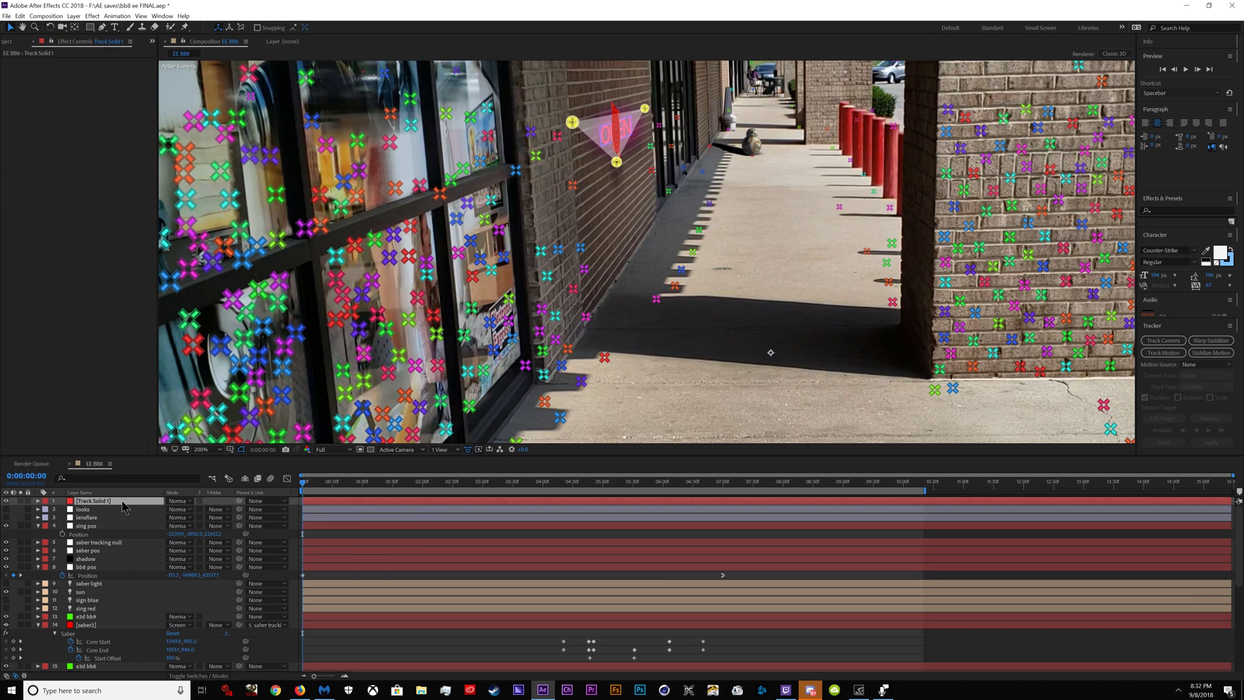
key(p)
key(Return)
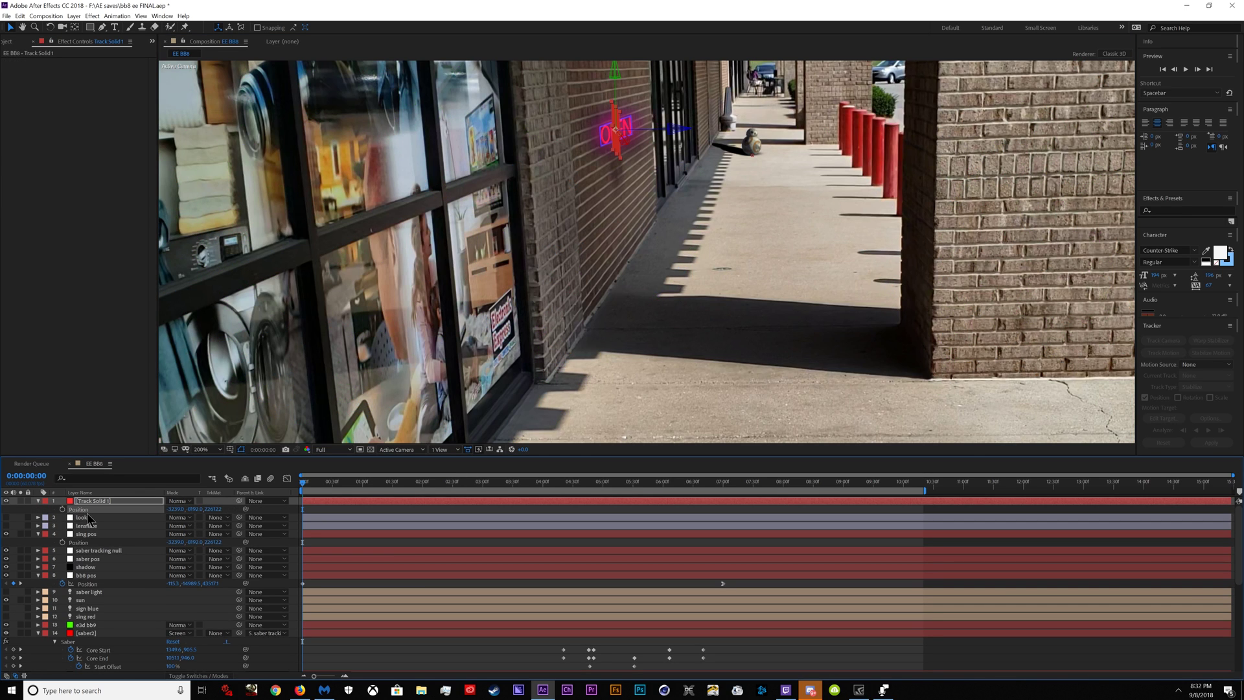
click(94, 560)
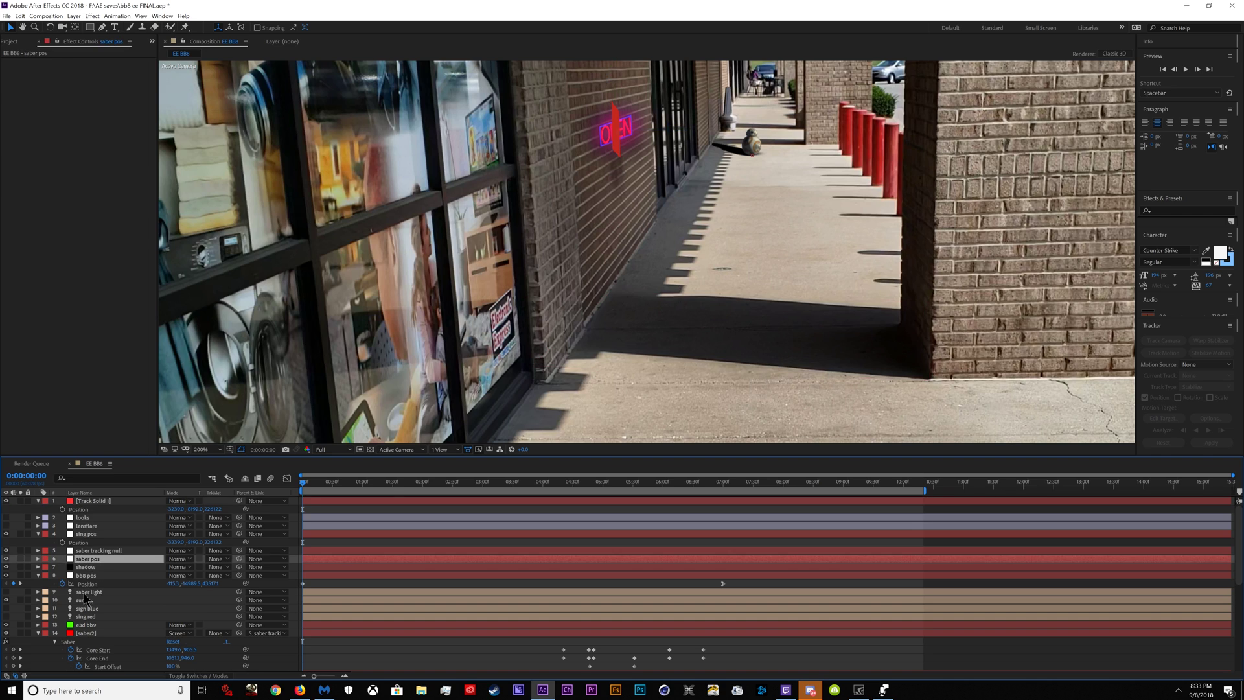
scroll(110, 564, down, 4)
scroll(106, 561, up, 4)
click(95, 543)
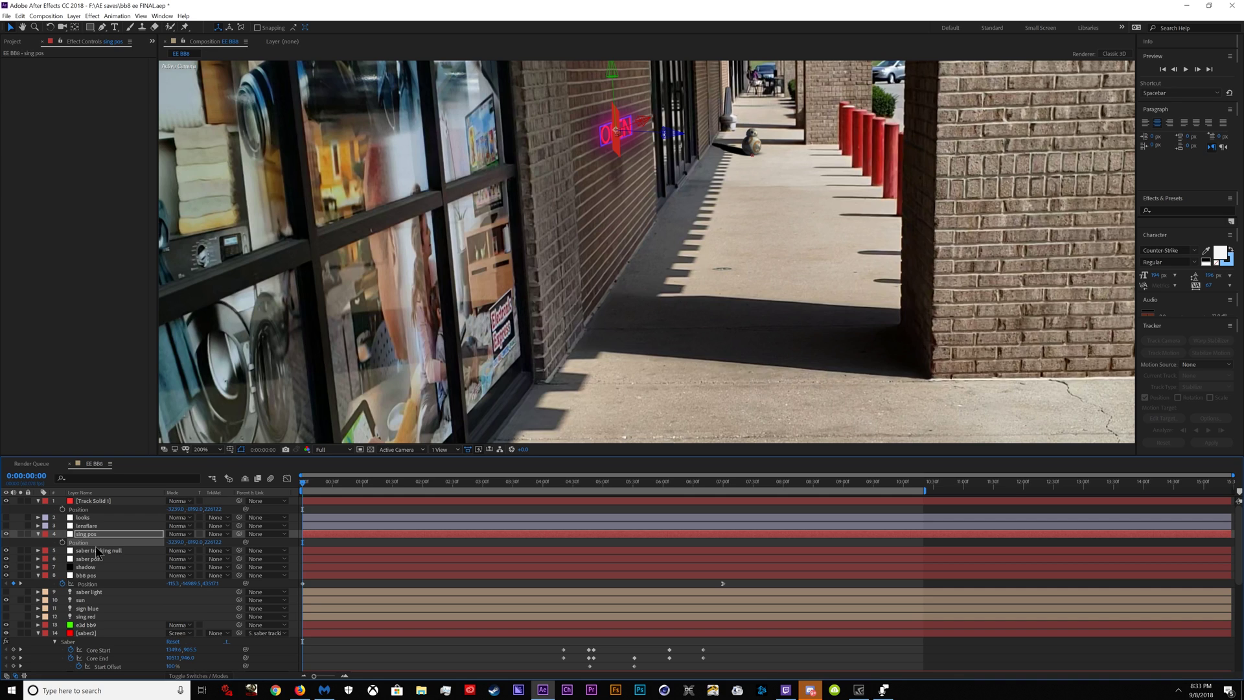
click(94, 501)
key(Delete)
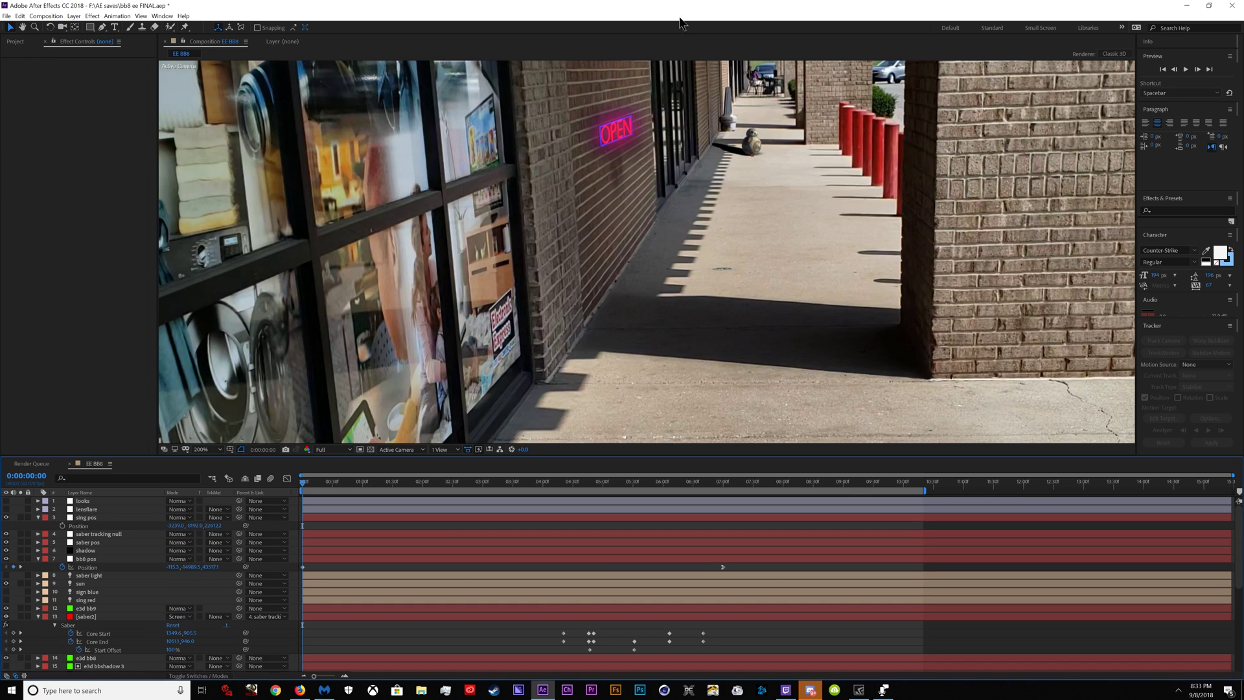
- Select the sun light and try moving its point of interest onto the walkway near the BB-8 droid
scroll(179, 577, down, 3)
scroll(178, 592, up, 3)
click(83, 584)
scroll(812, 258, down, 4)
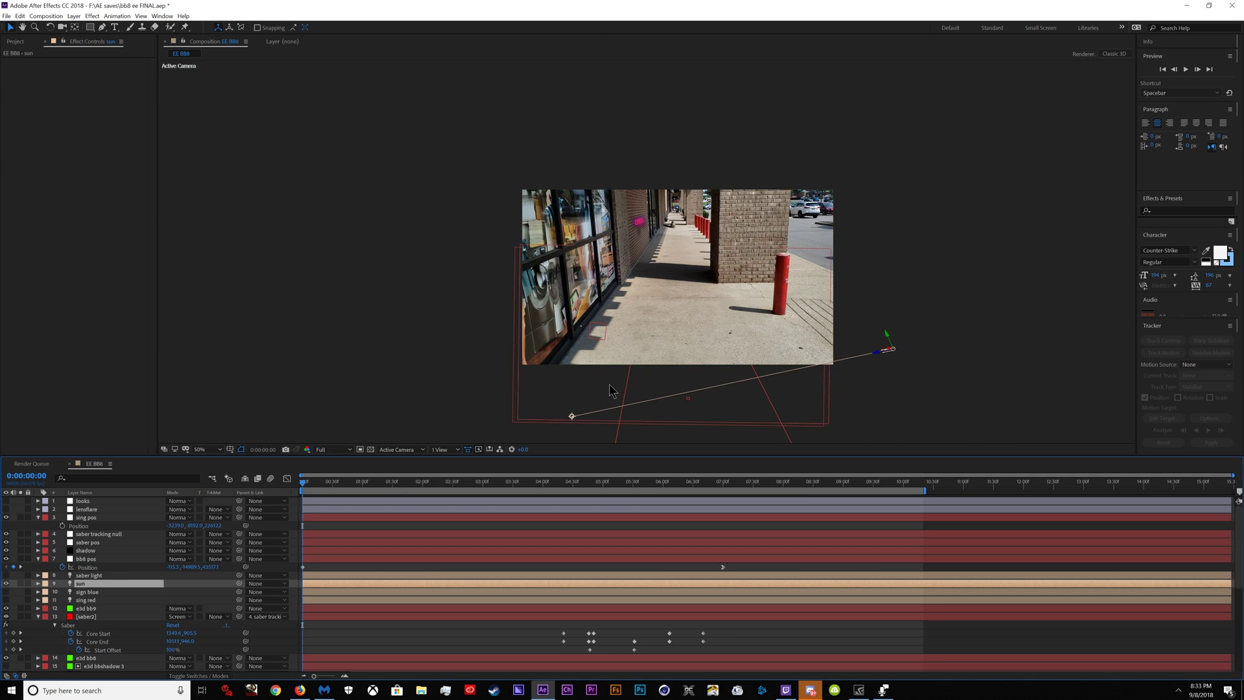
drag(572, 416, 671, 261)
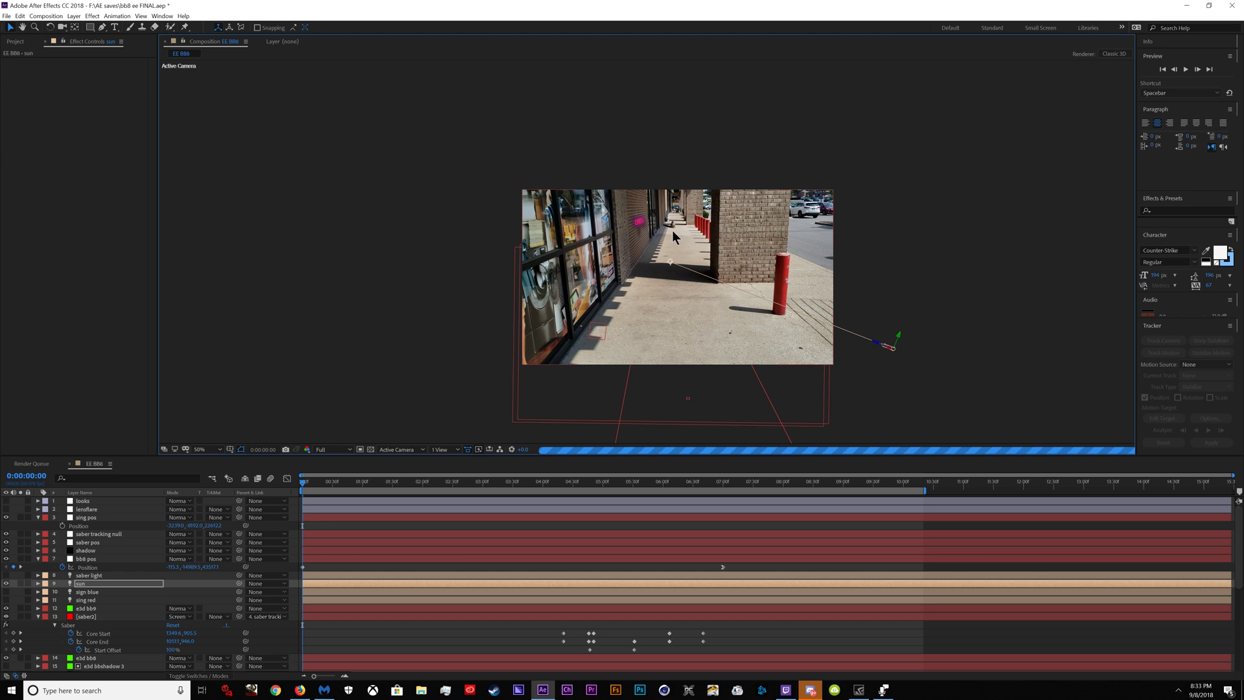
scroll(671, 231, up, 2)
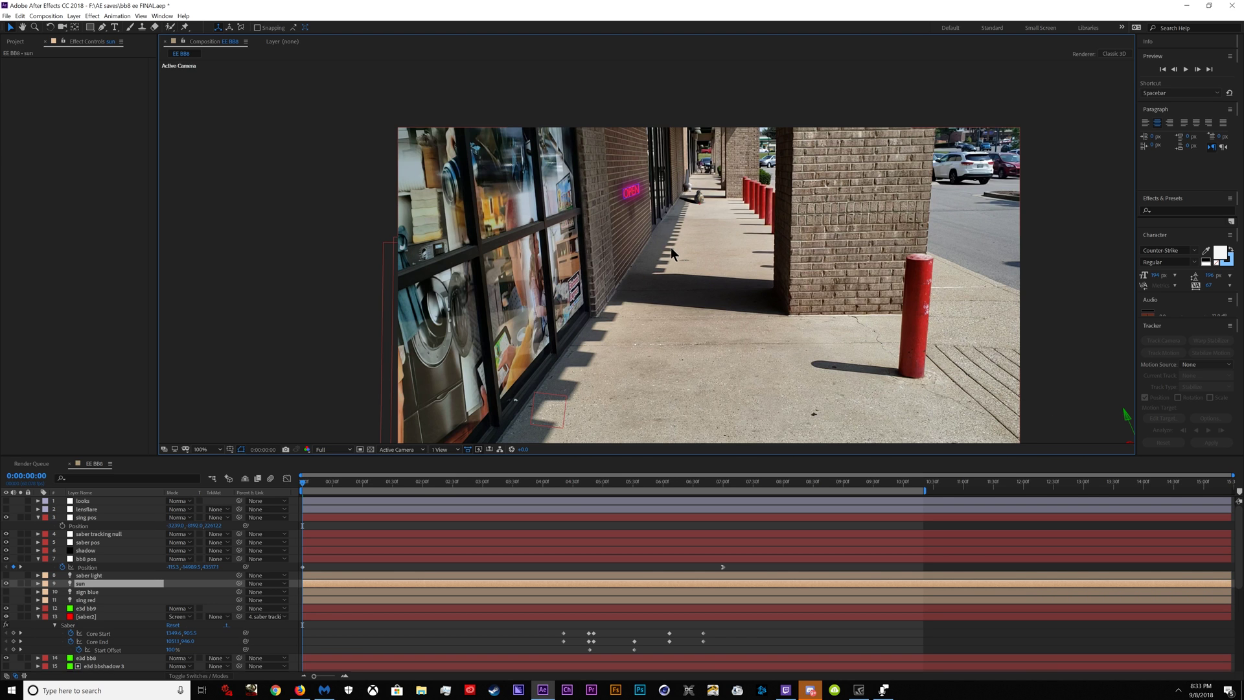
- Scrub to 0:00:04:05 and examine the BB-8 droid in the walkway's shadow along with its e3d bbshadow and track solid layers
drag(491, 484, 568, 483)
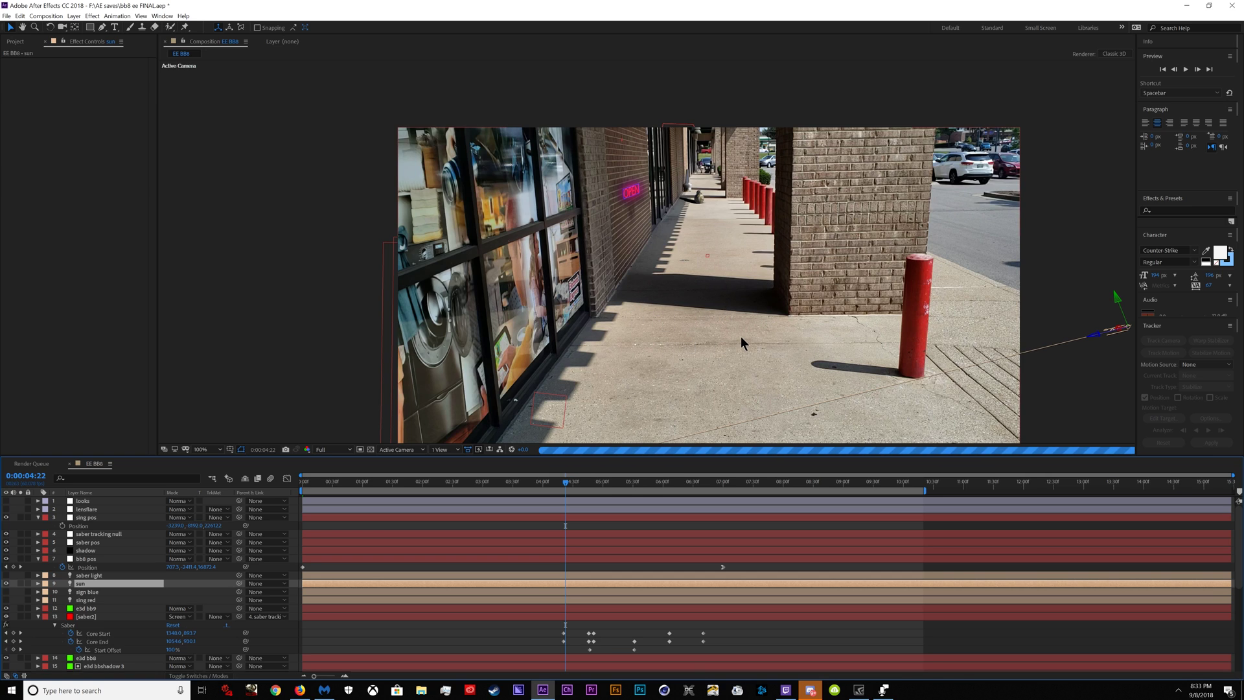
scroll(85, 561, down, 2)
scroll(84, 561, down, 3)
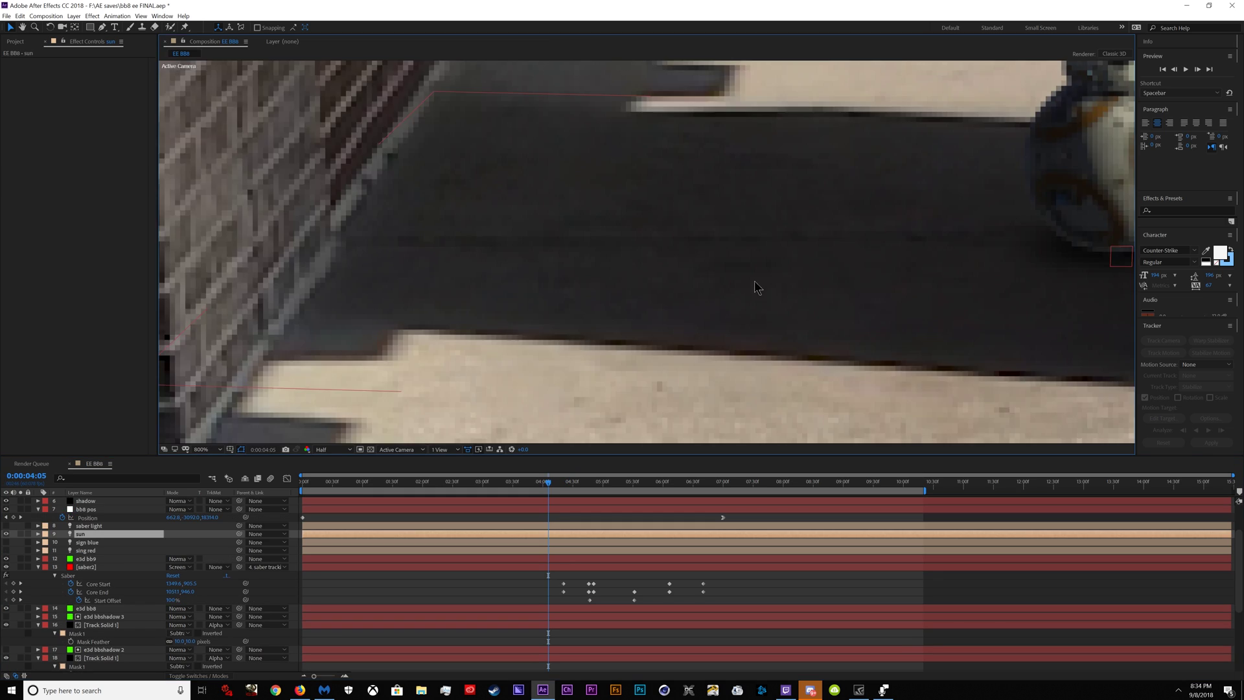
scroll(758, 278, down, 1)
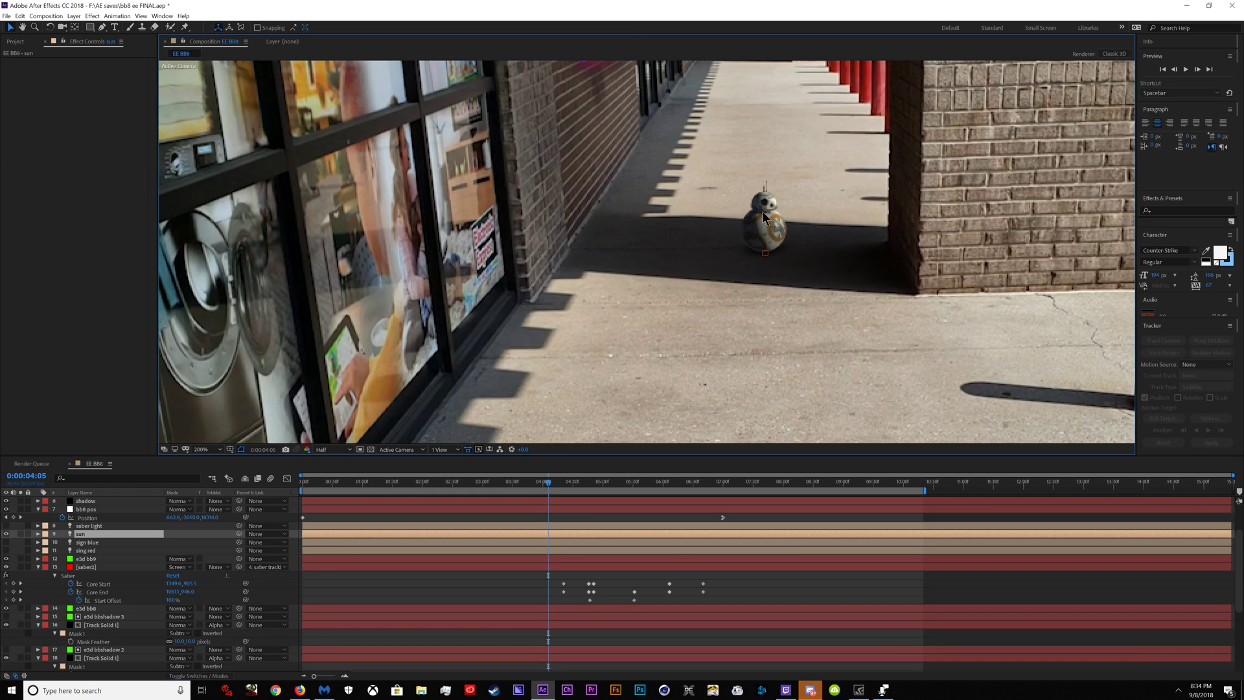
scroll(69, 643, down, 3)
scroll(68, 643, down, 3)
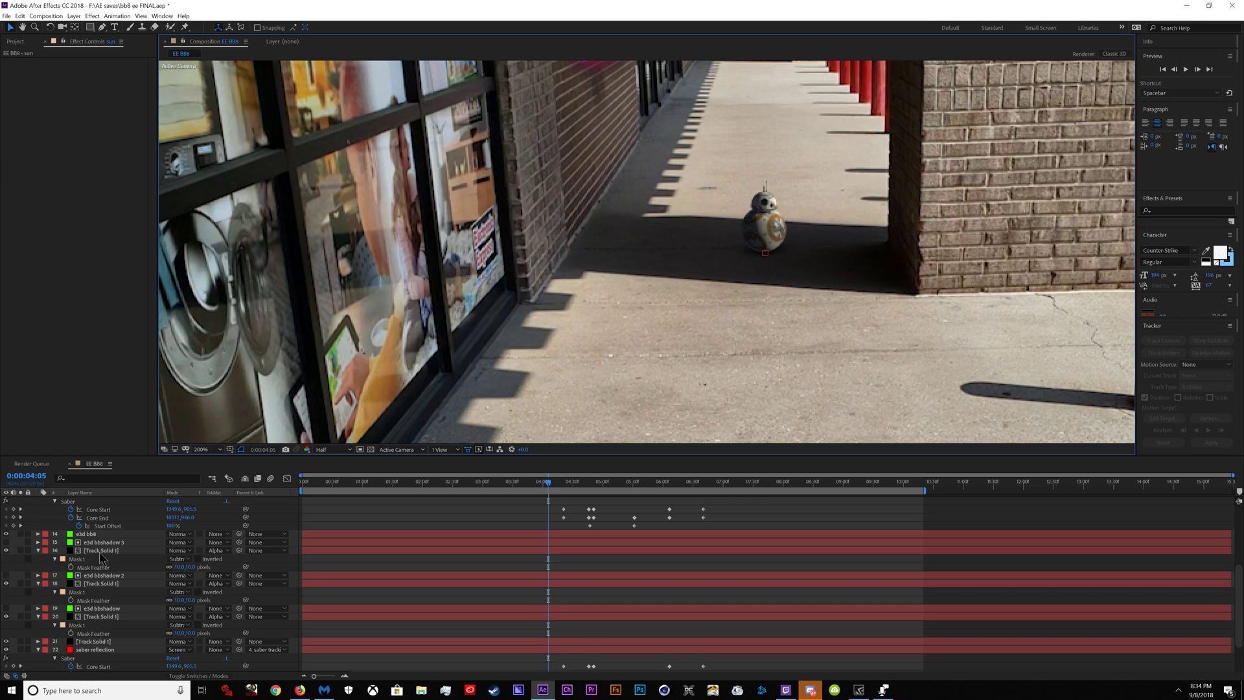
- Delete the mask of the shadow layer covering the walkway shadow to expose the solid's full outline
scroll(65, 544, up, 5)
click(104, 526)
scroll(649, 305, up, 1)
scroll(649, 305, down, 1)
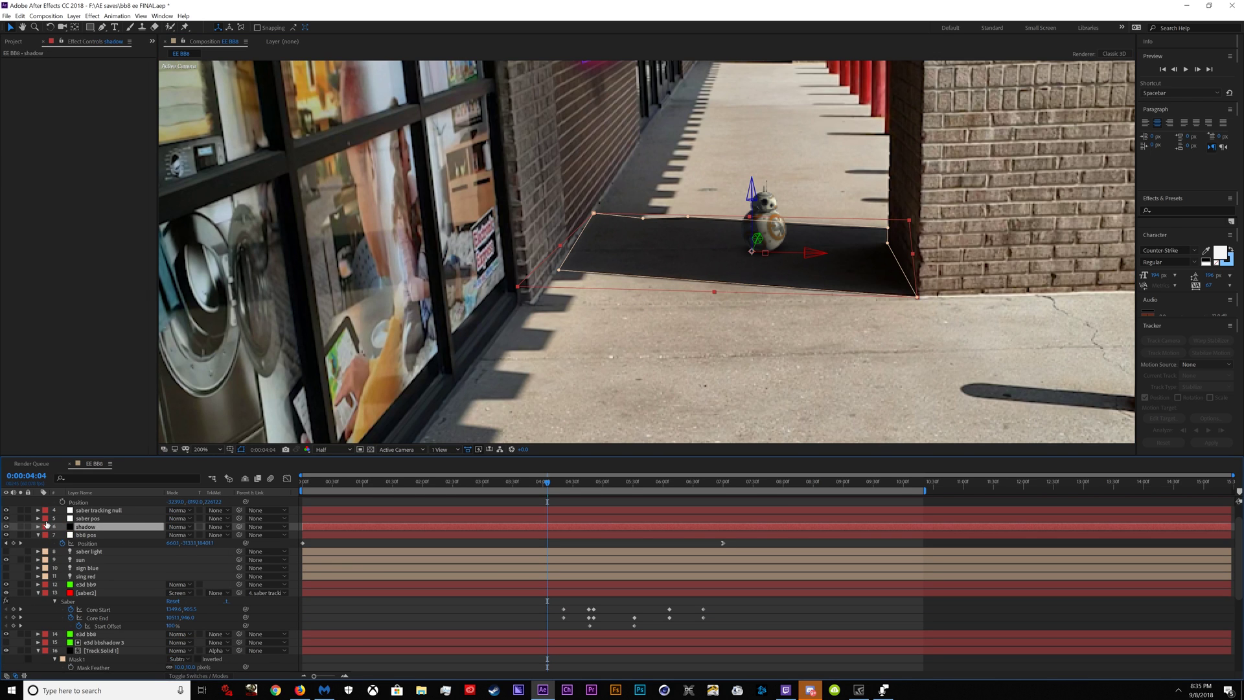
key(m)
click(70, 535)
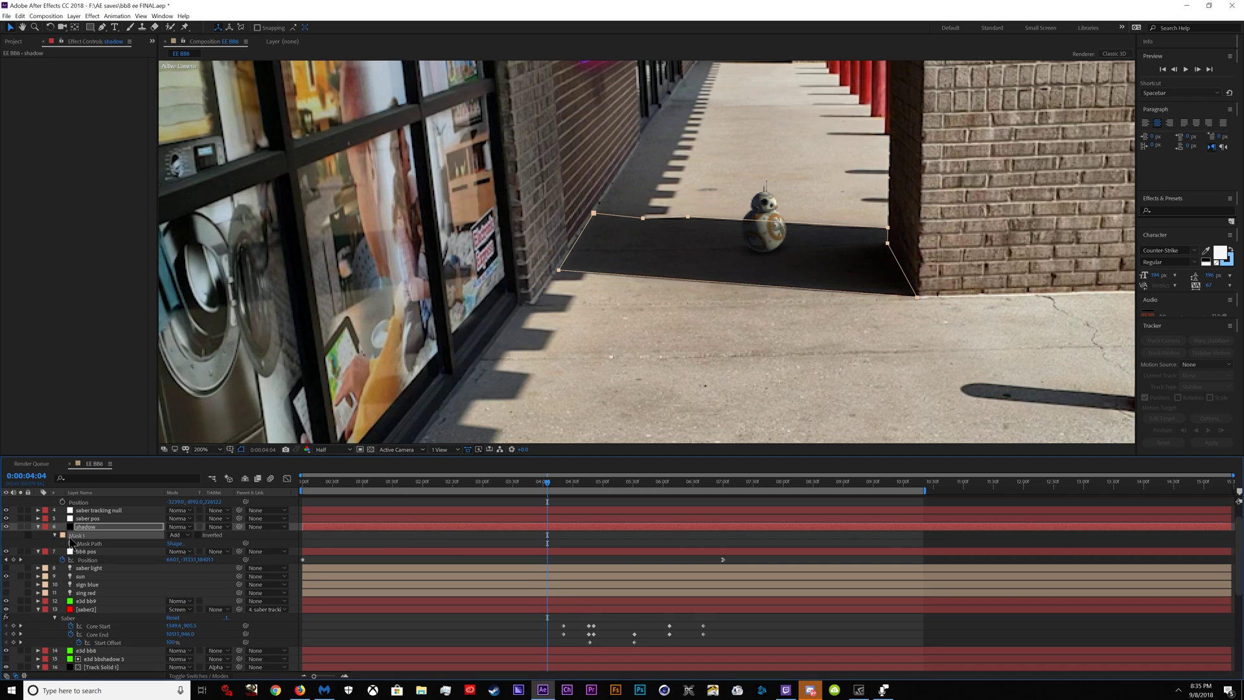
key(Delete)
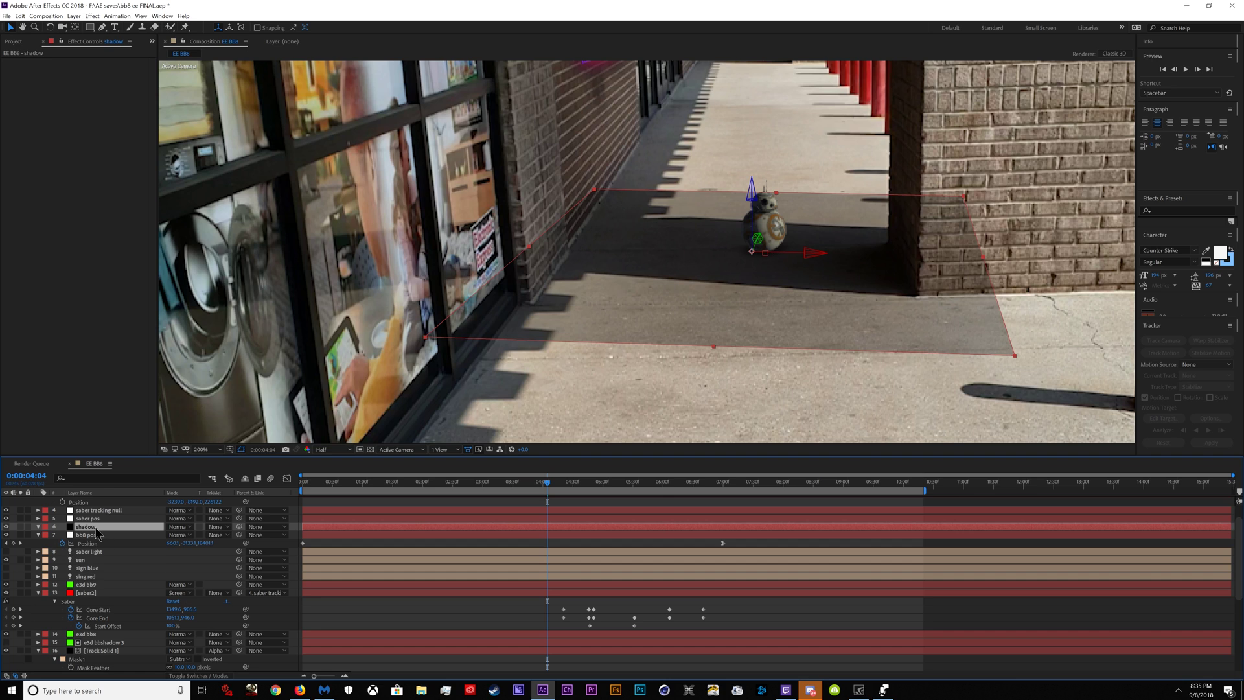
- Restore the shadow layer's mask and inspect the layer's Opacity and Mask Feather settings
key(t)
key(ctrl+v)
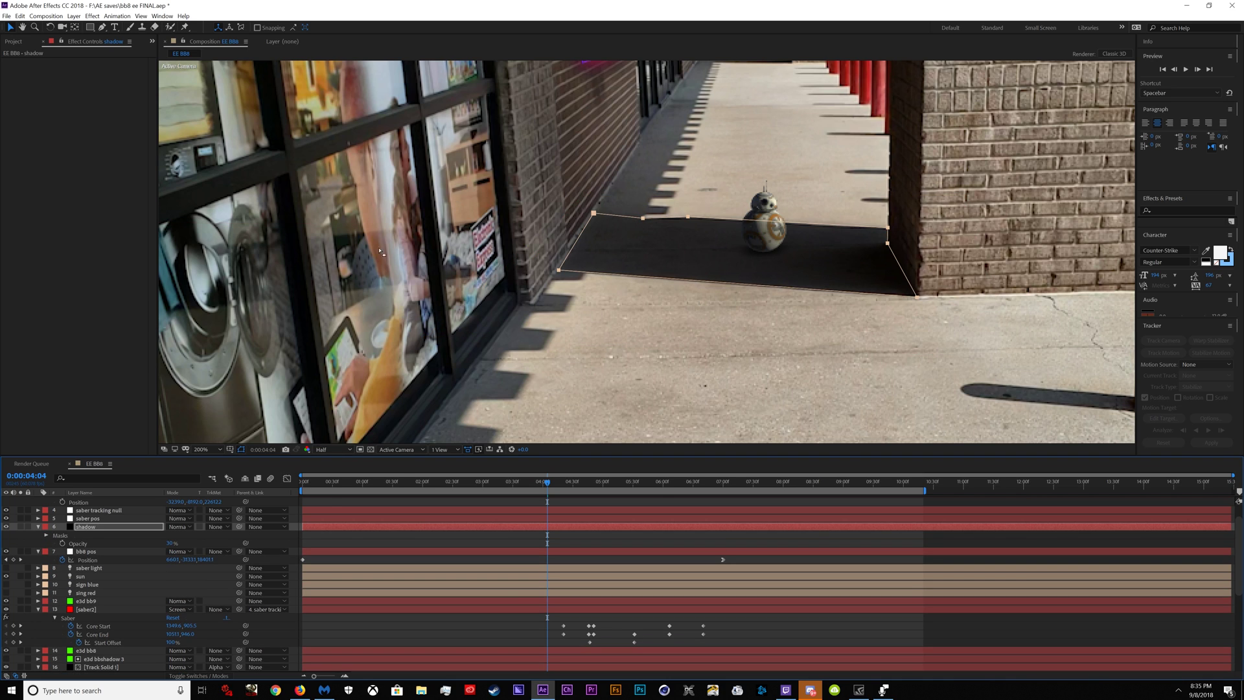
key(f)
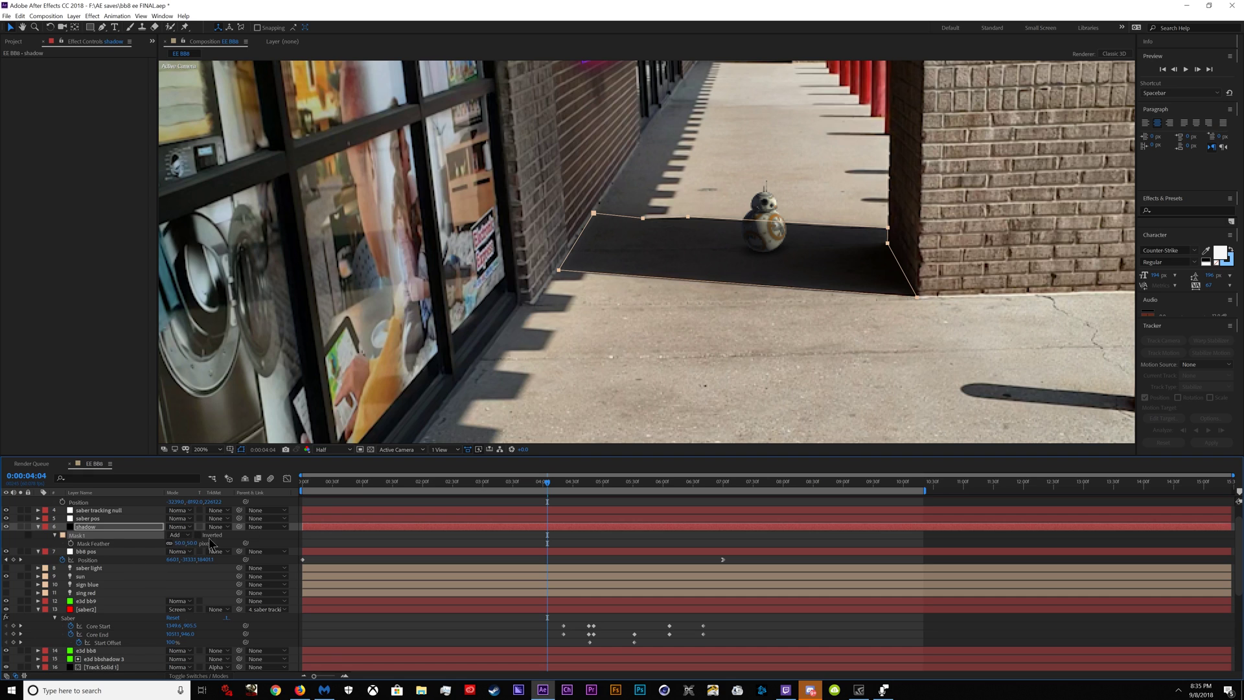
click(37, 526)
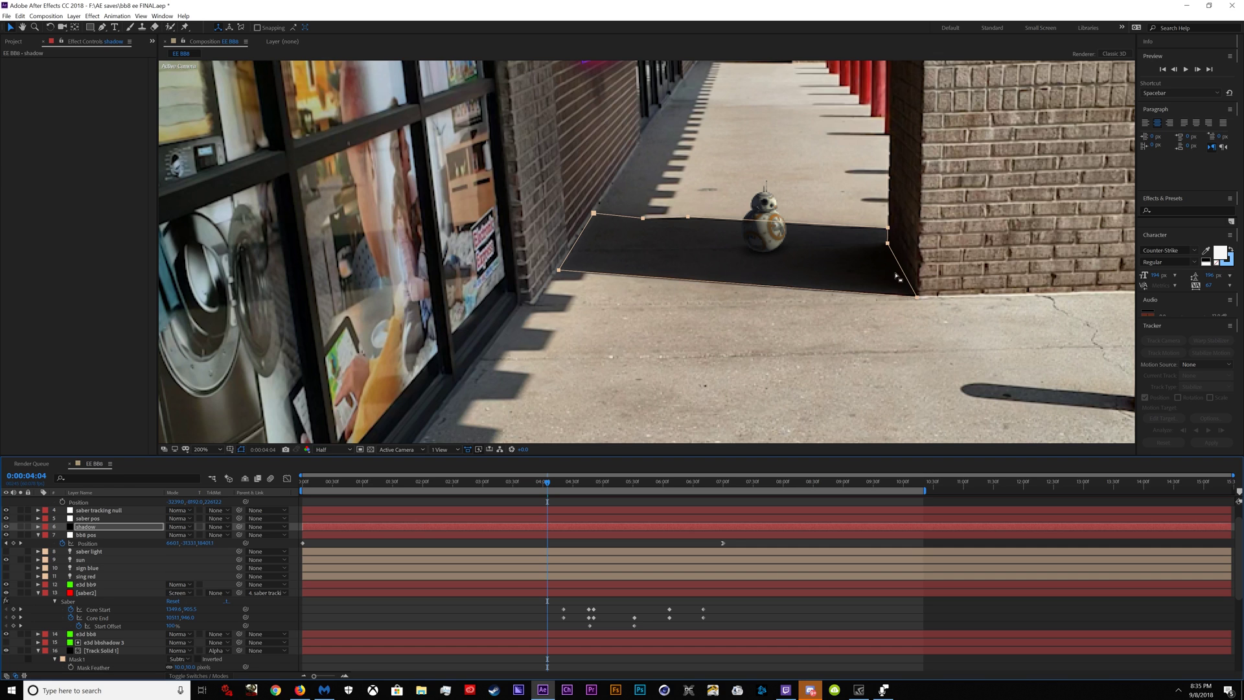
- At 0:00:03:41, delete the e3d bbshadow 3 and e3d bbshadow 2 layers together with their matching track solids
click(525, 491)
scroll(249, 573, down, 2)
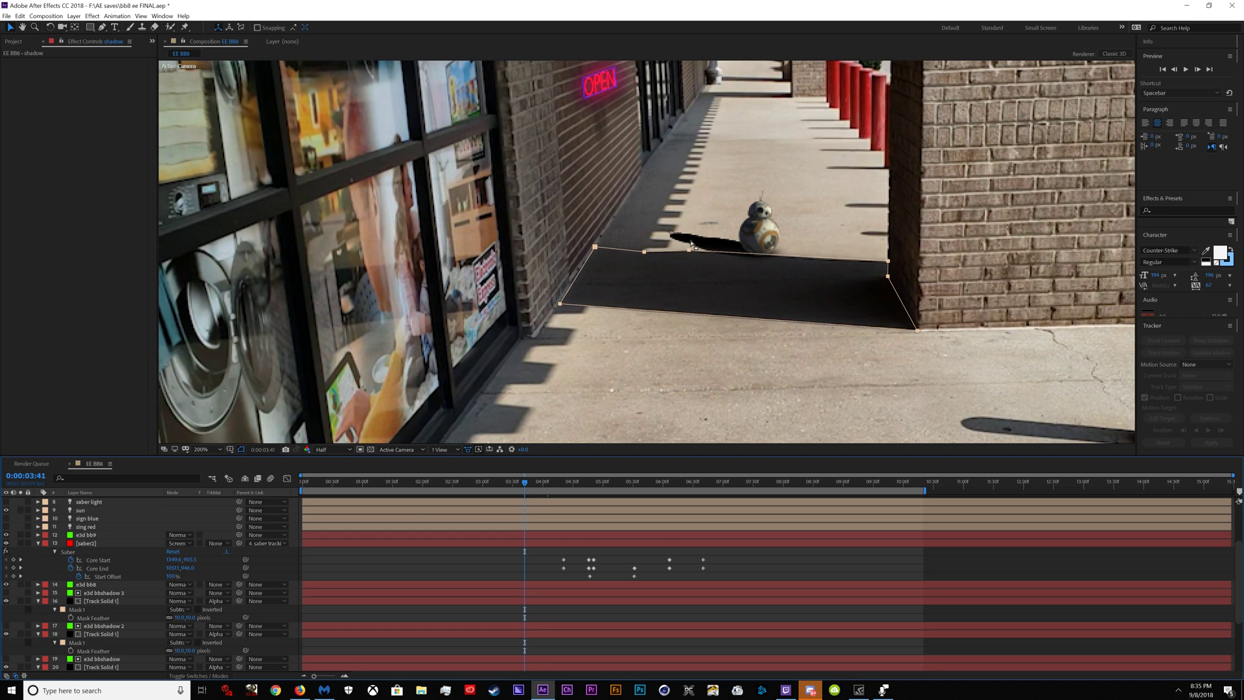
scroll(104, 570, down, 2)
click(102, 542)
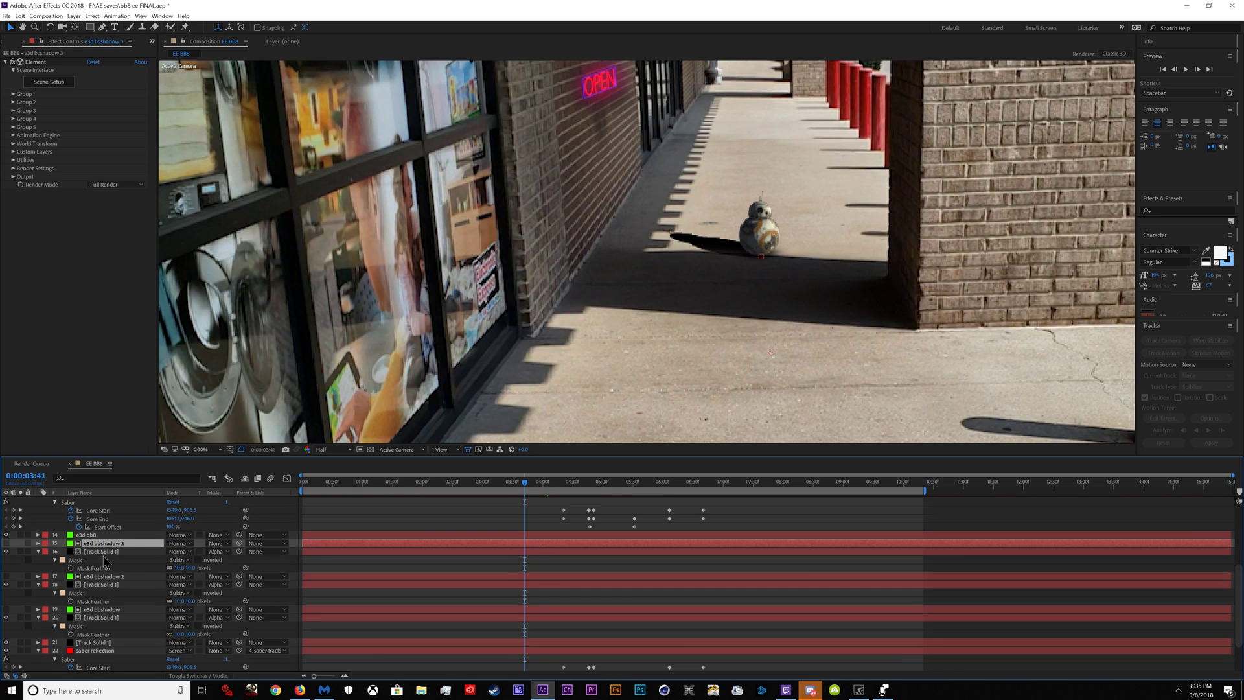
shift+click(104, 583)
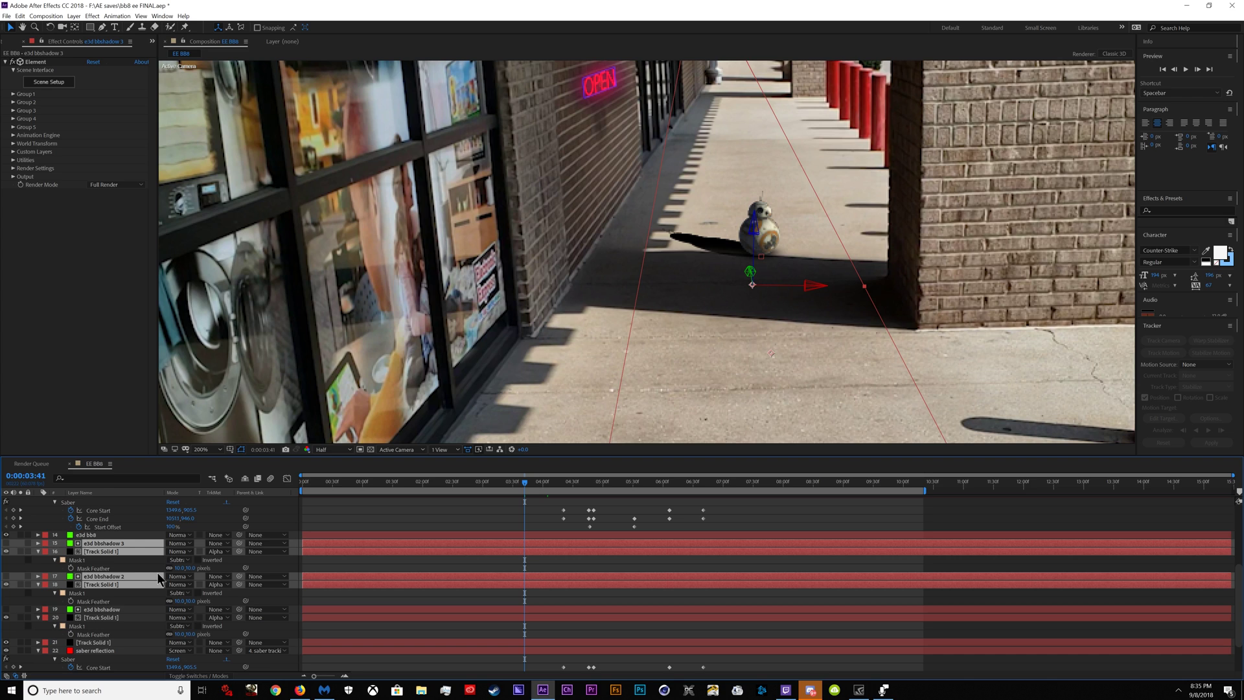
key(Delete)
key(ctrl+Up)
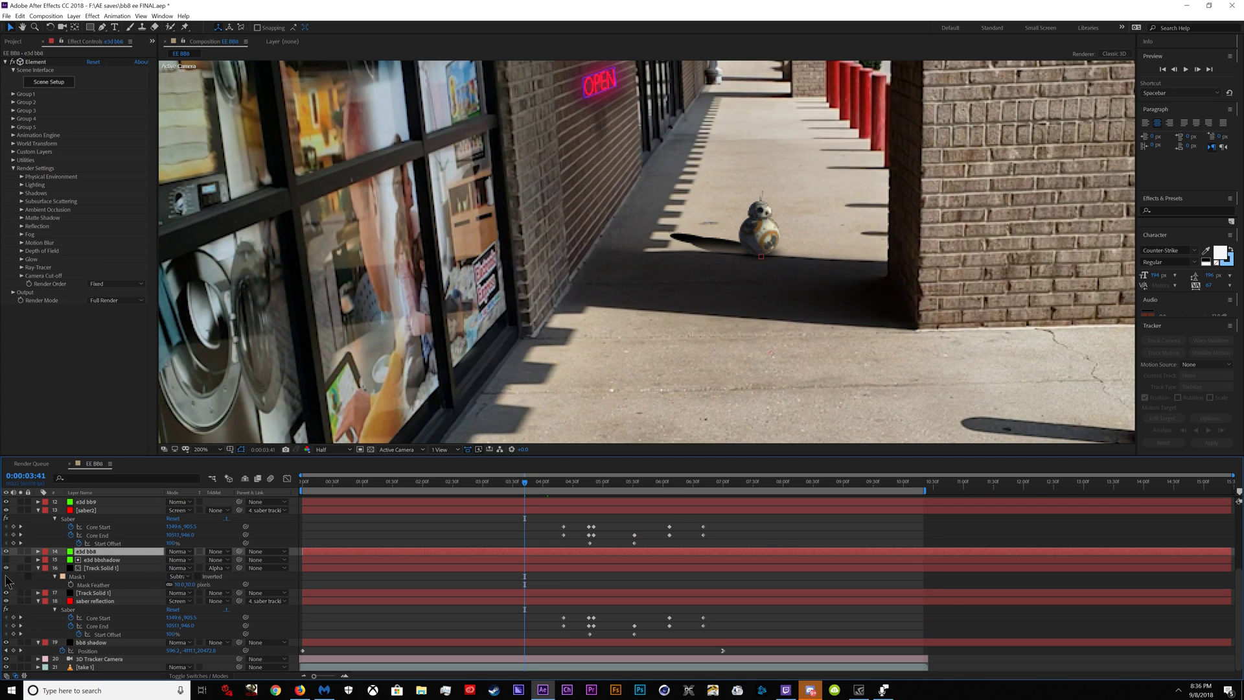
- Show the e3d bbshadow layer and try removing the subtract mask from the track solid below it
click(6, 568)
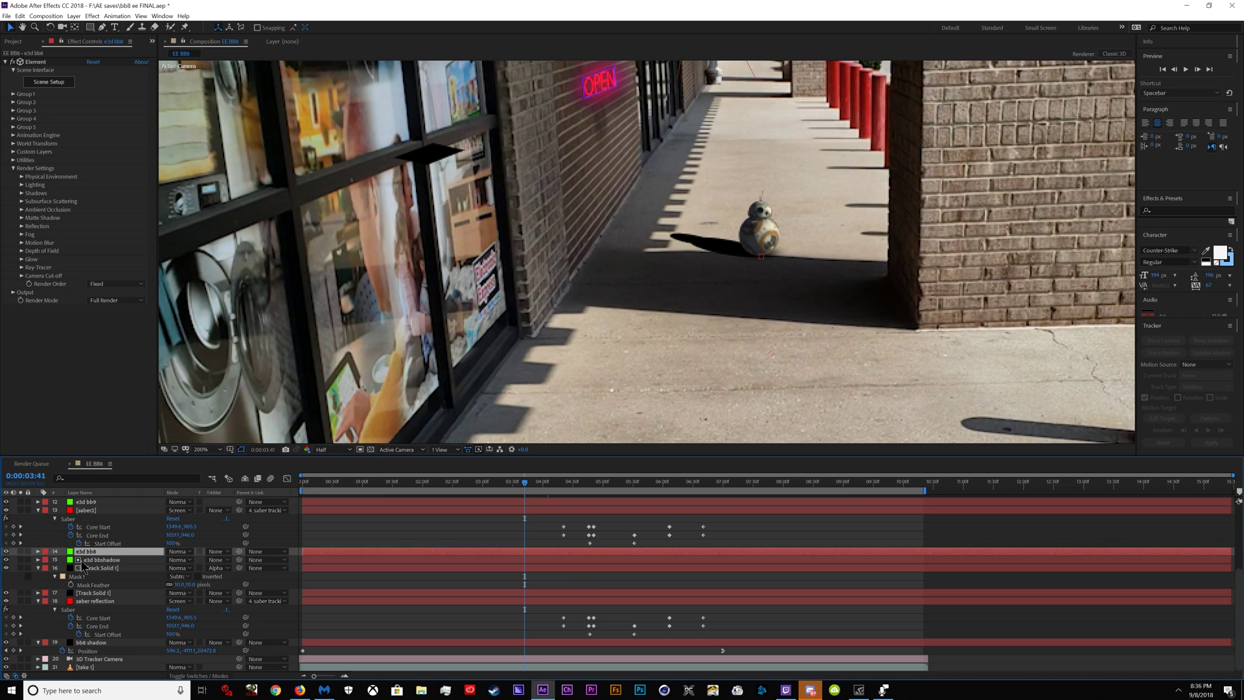
click(107, 568)
click(112, 577)
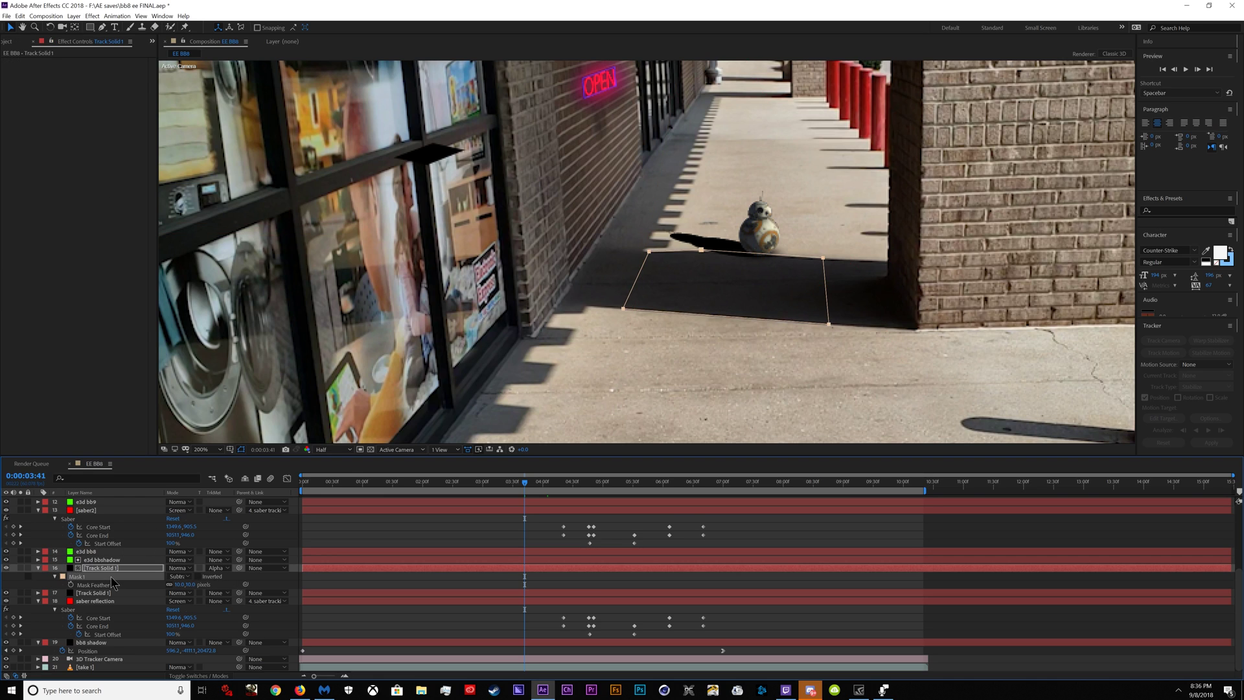
key(Delete)
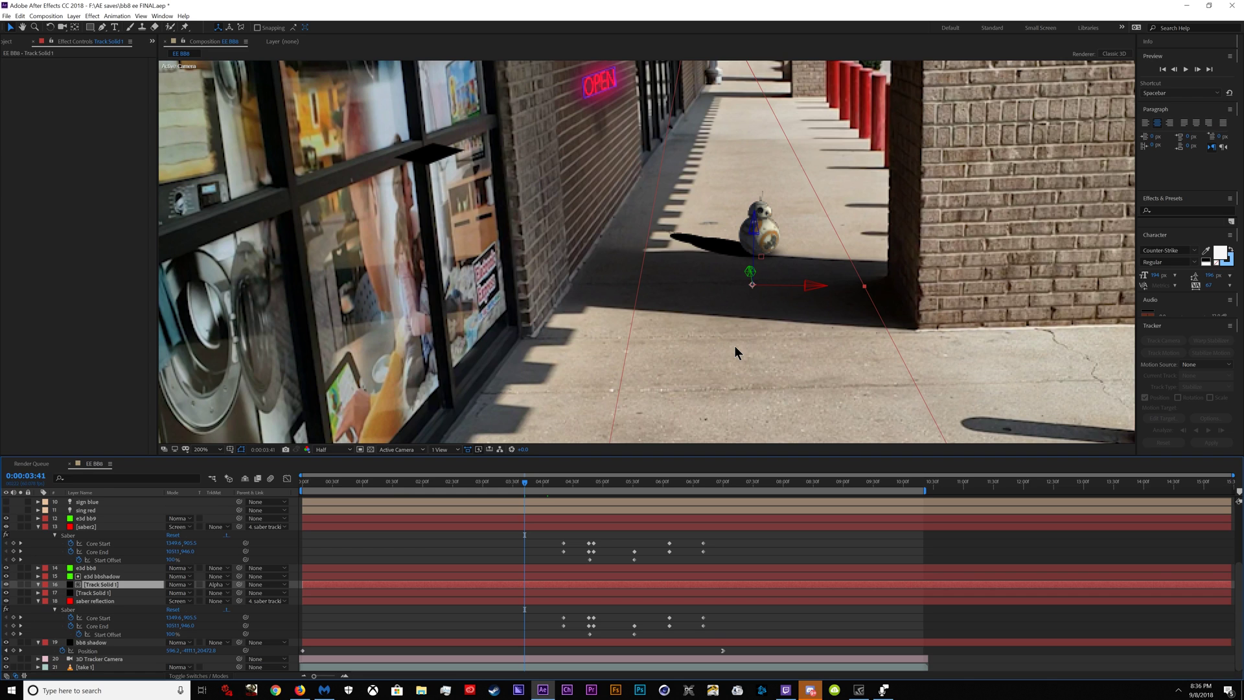
key(m)
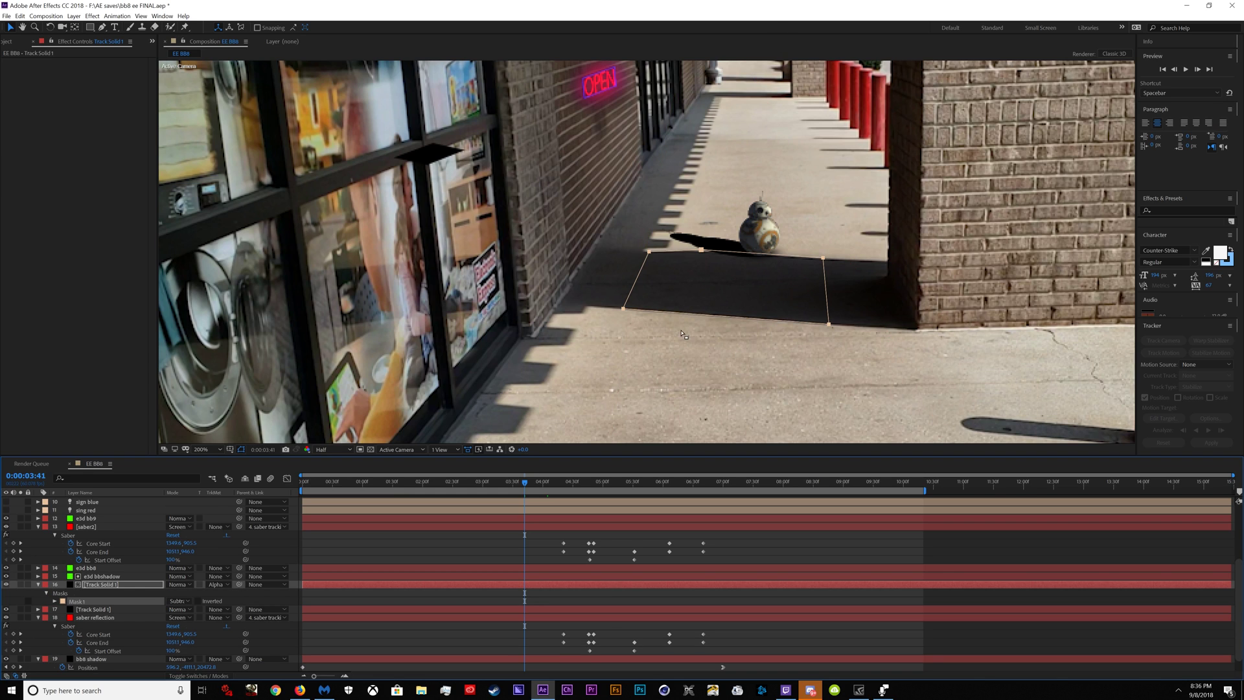
- Set the track solid's matte to Alpha Matte "e3d bbshadow" and hide the e3d bbshadow layer
click(212, 592)
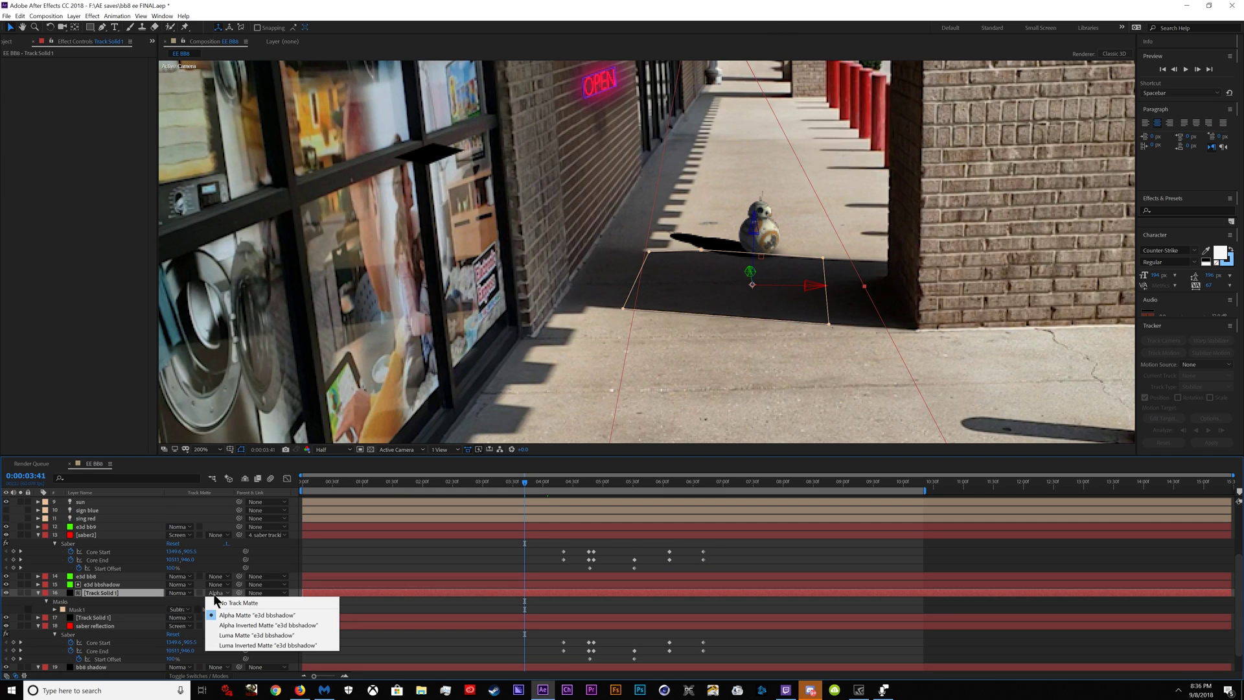
click(208, 615)
click(5, 586)
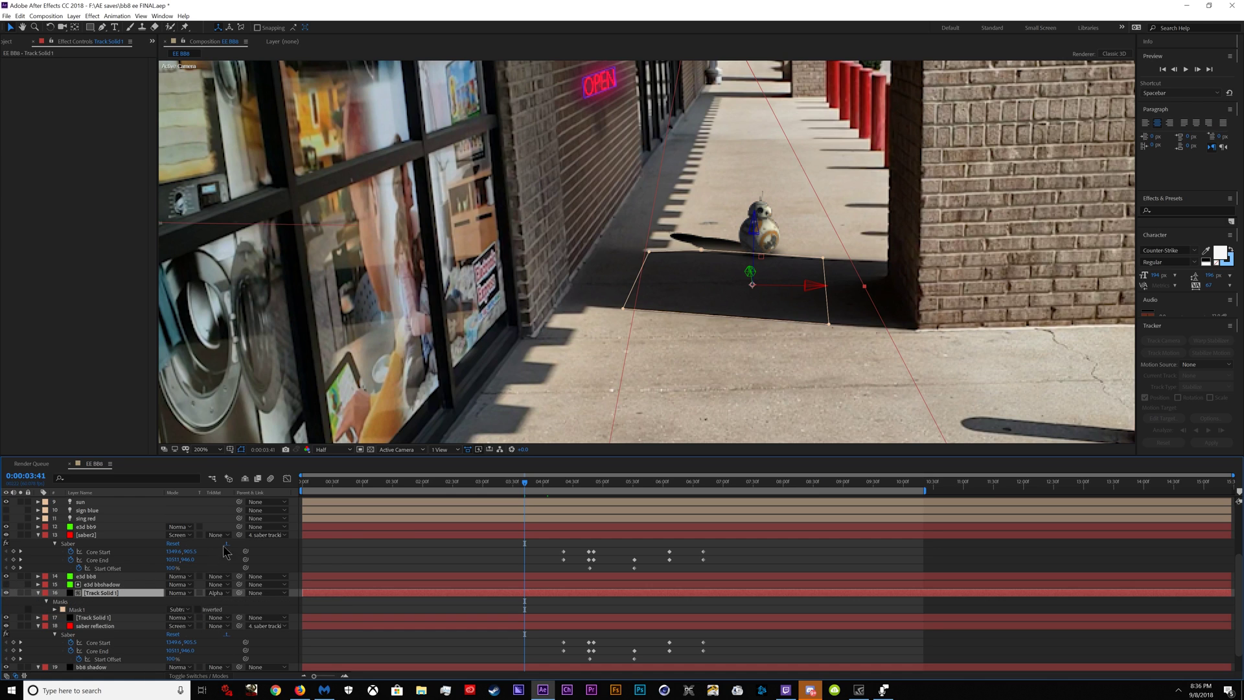
- Toggle the matted track solid's visibility to compare the BB-8 droid with and without its shadow
click(6, 586)
click(7, 592)
click(7, 592)
click(8, 592)
click(7, 592)
click(7, 592)
key(F2)
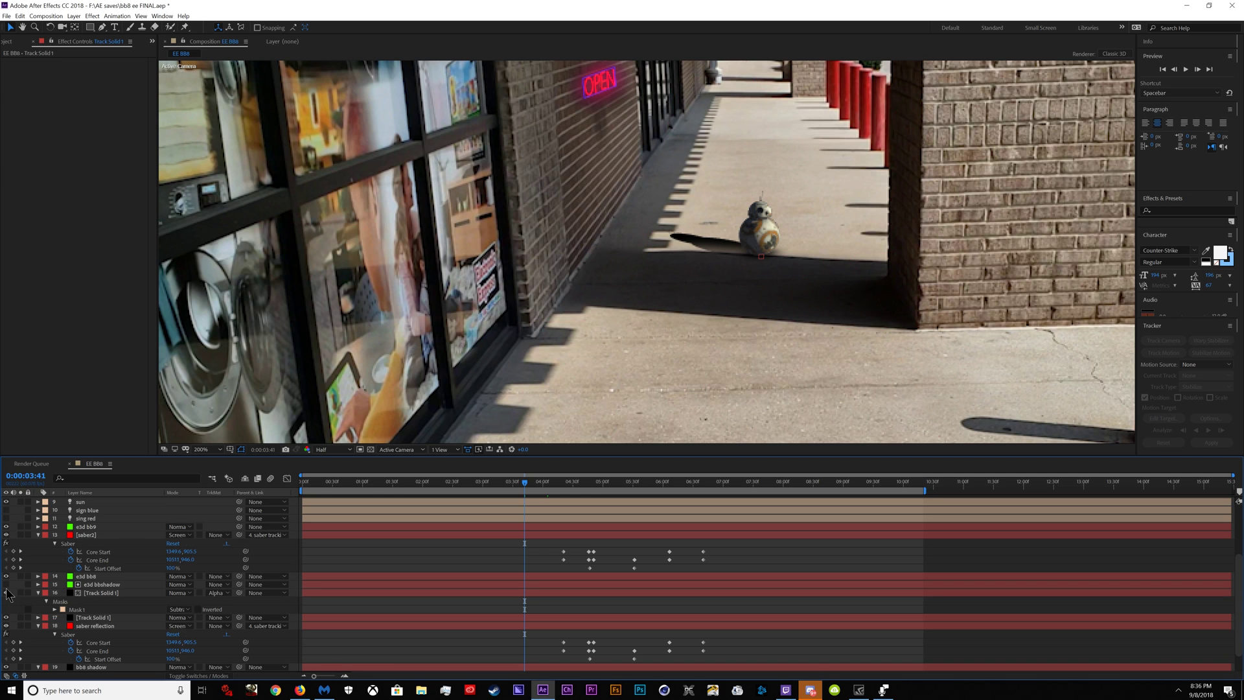
- Duplicate the e3d bb8 layer, and duplicate the e3d bbshadow layer together with its matted track solid
click(94, 577)
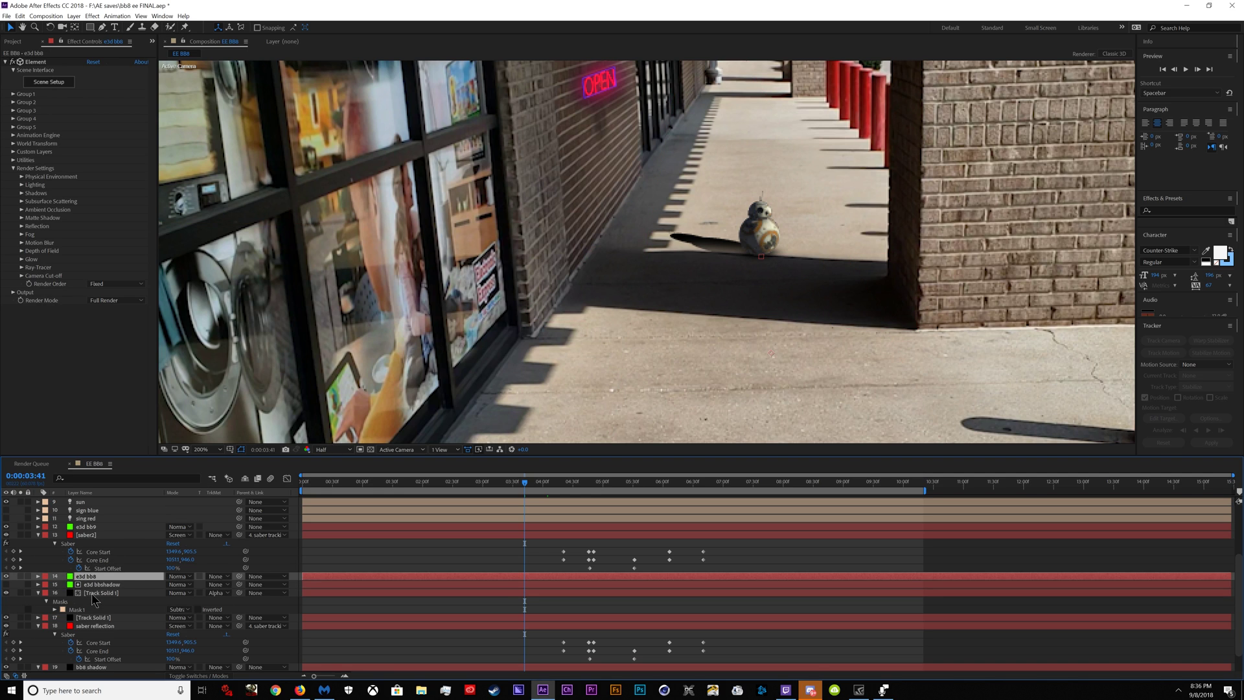
shift+click(91, 593)
key(period)
key(period)
key(period)
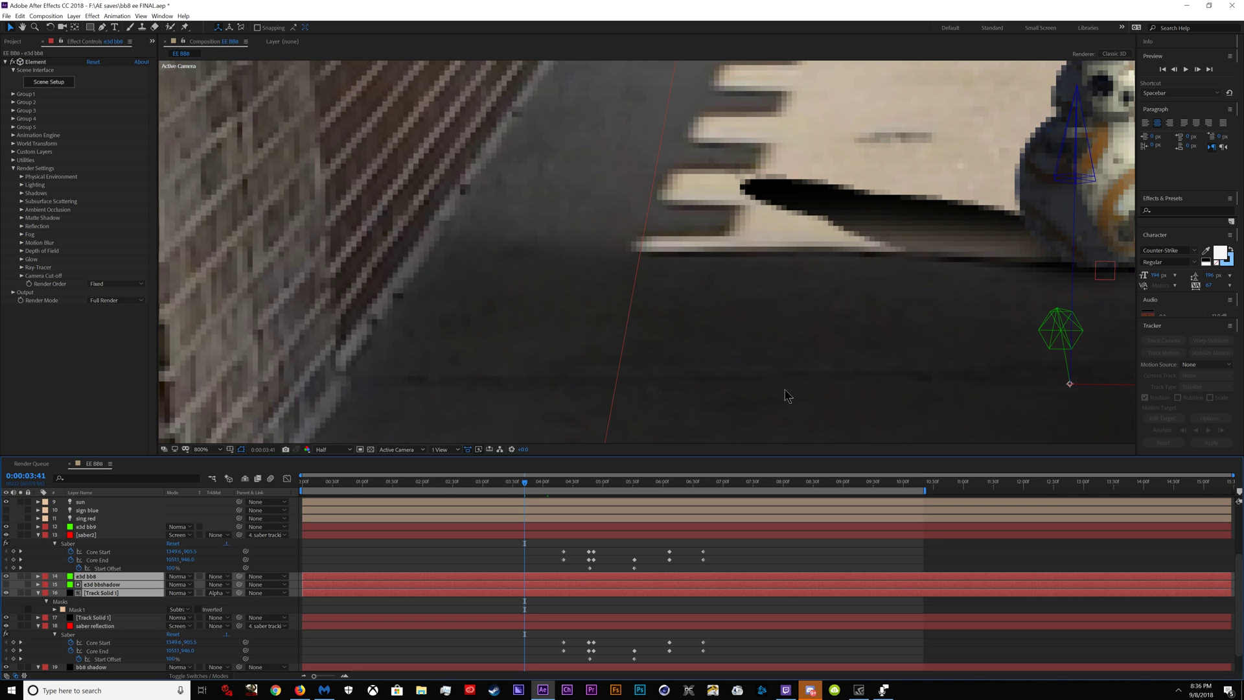
key(comma)
click(91, 576)
key(ctrl+d)
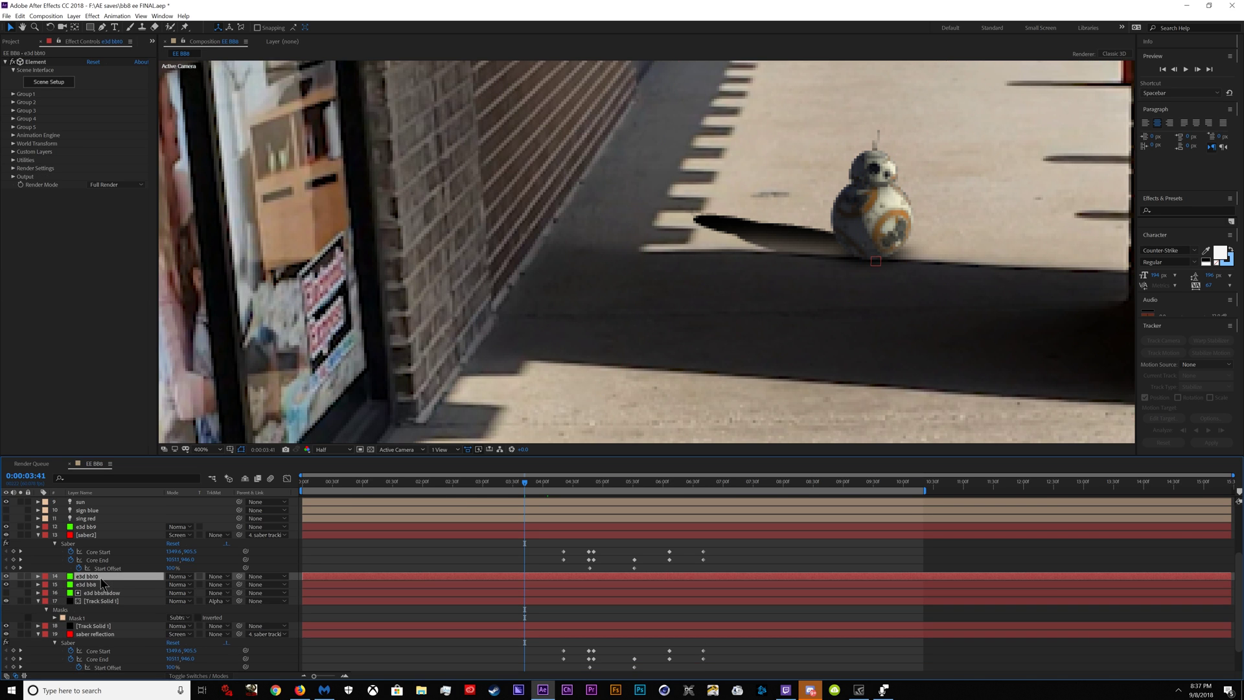
click(100, 600)
shift+click(101, 593)
key(ctrl+d)
- Stack the copied shadow pair under the duplicated droid layer, and duplicate that droid layer and shadow pair once more above
click(100, 576)
drag(101, 596, 103, 581)
key(ctrl+d)
click(100, 600)
shift+click(99, 593)
key(ctrl+d)
key(comma)
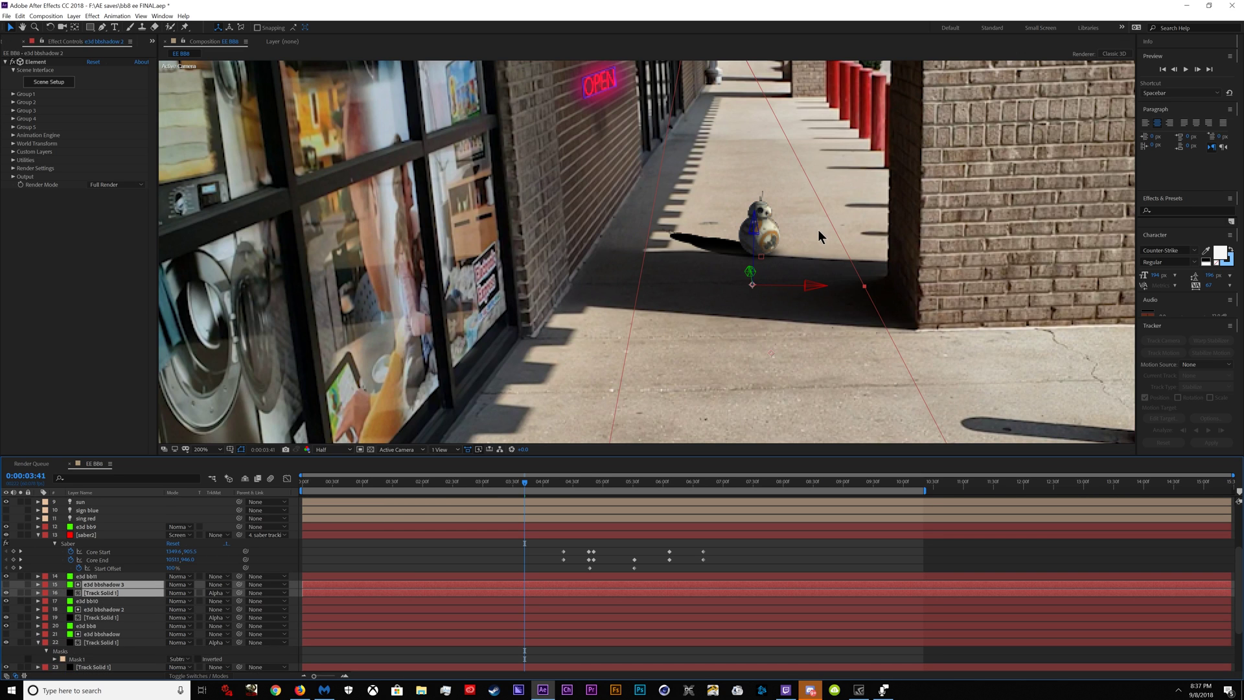
- Set the Element Render Mode of the e3d bb9 layer to Draft
key(space)
click(630, 409)
click(117, 300)
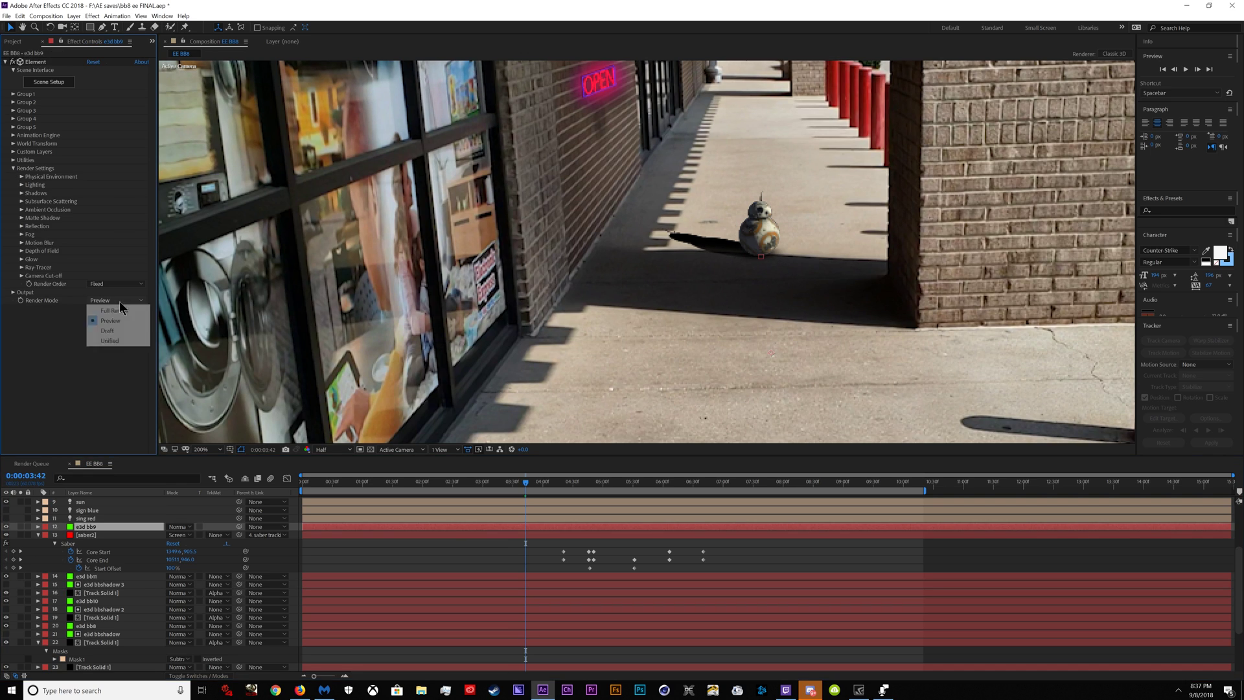
click(115, 332)
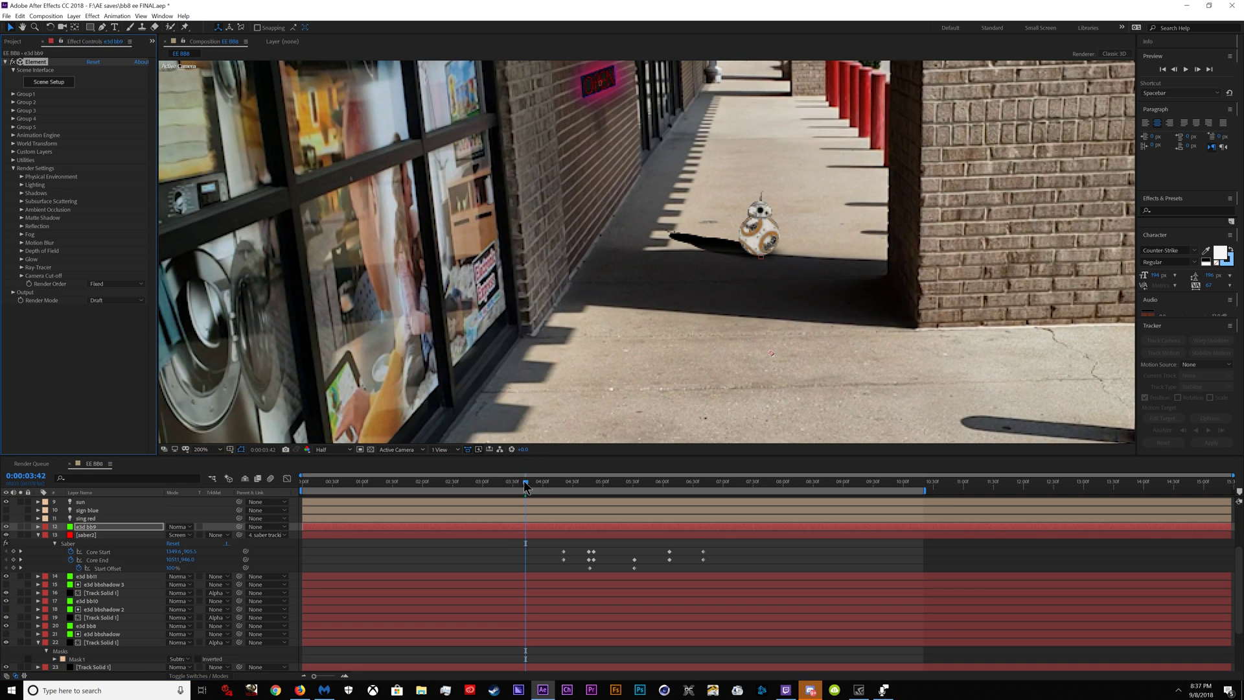
- Preview the droid rolling through the walkway shadow from 0:00:03:36, and stop at 0:00:03:56
drag(525, 487, 520, 487)
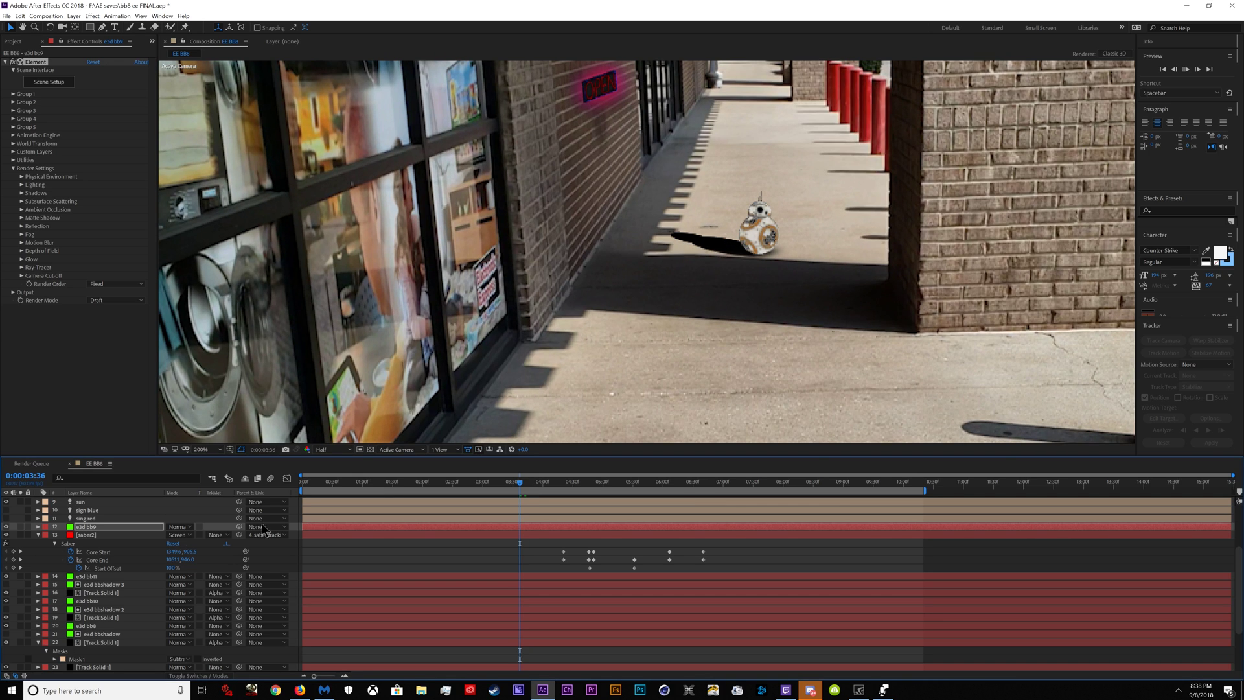
key(space)
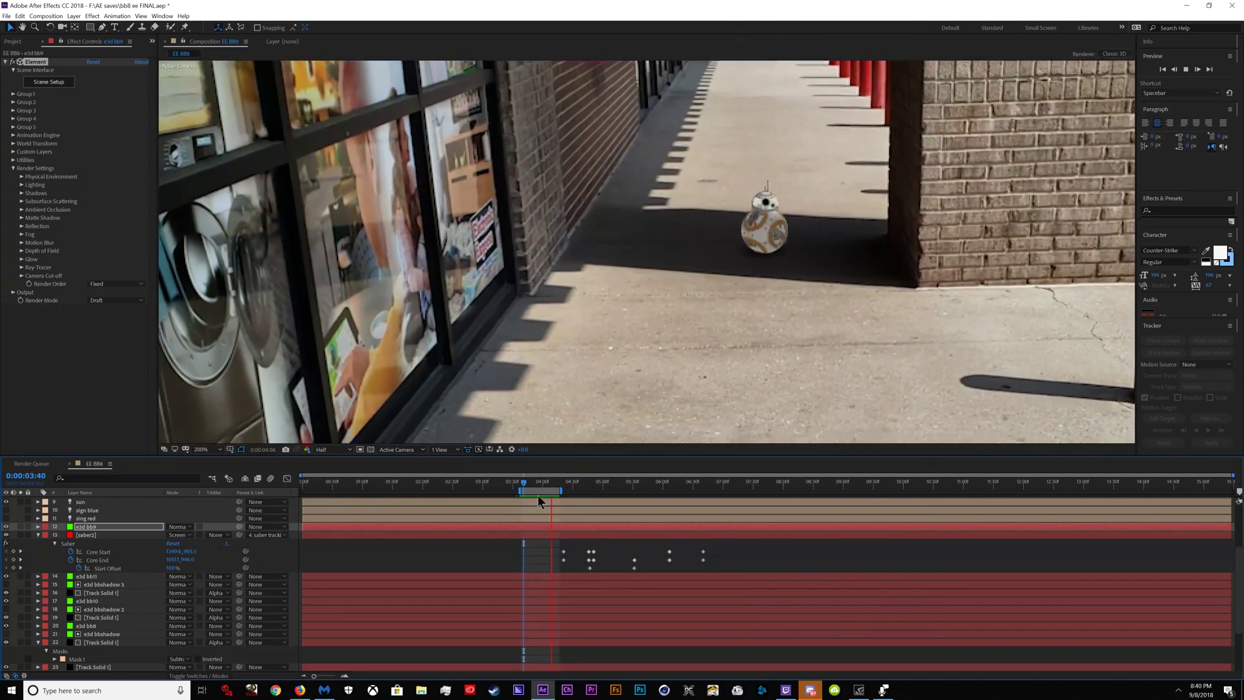
click(540, 482)
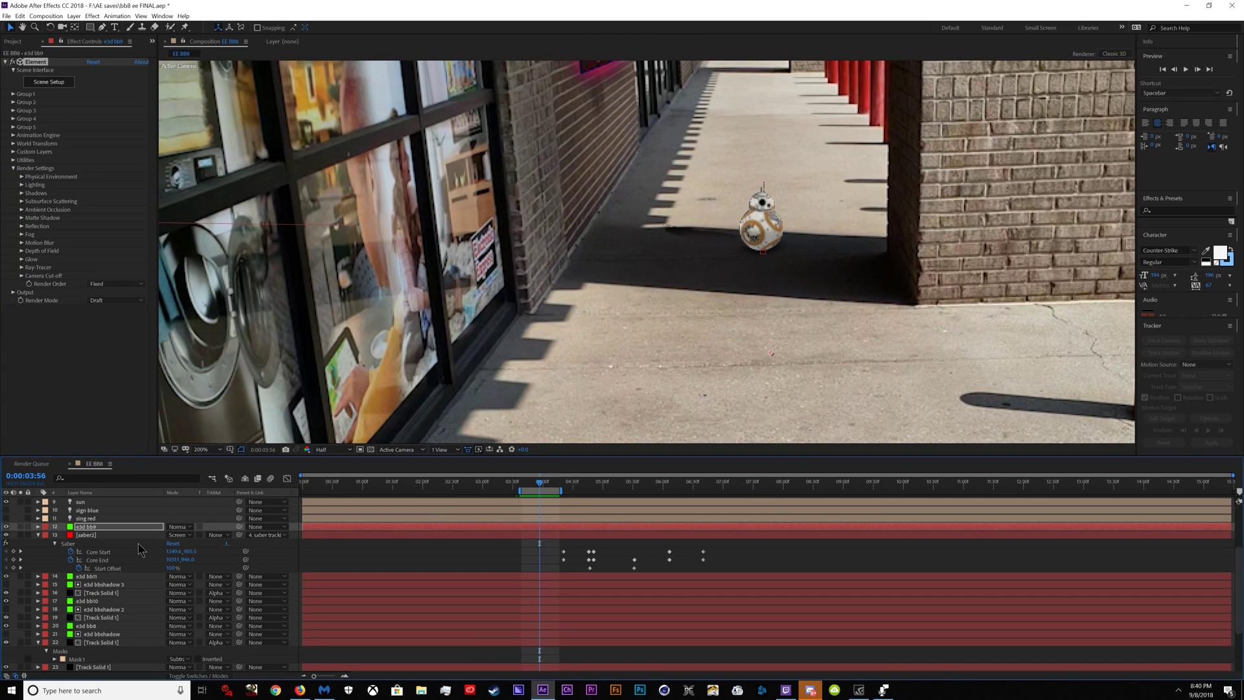
- Set the Element Render Mode of the e3d bb9 layer back to Preview
scroll(138, 549, up, 3)
click(115, 300)
click(123, 324)
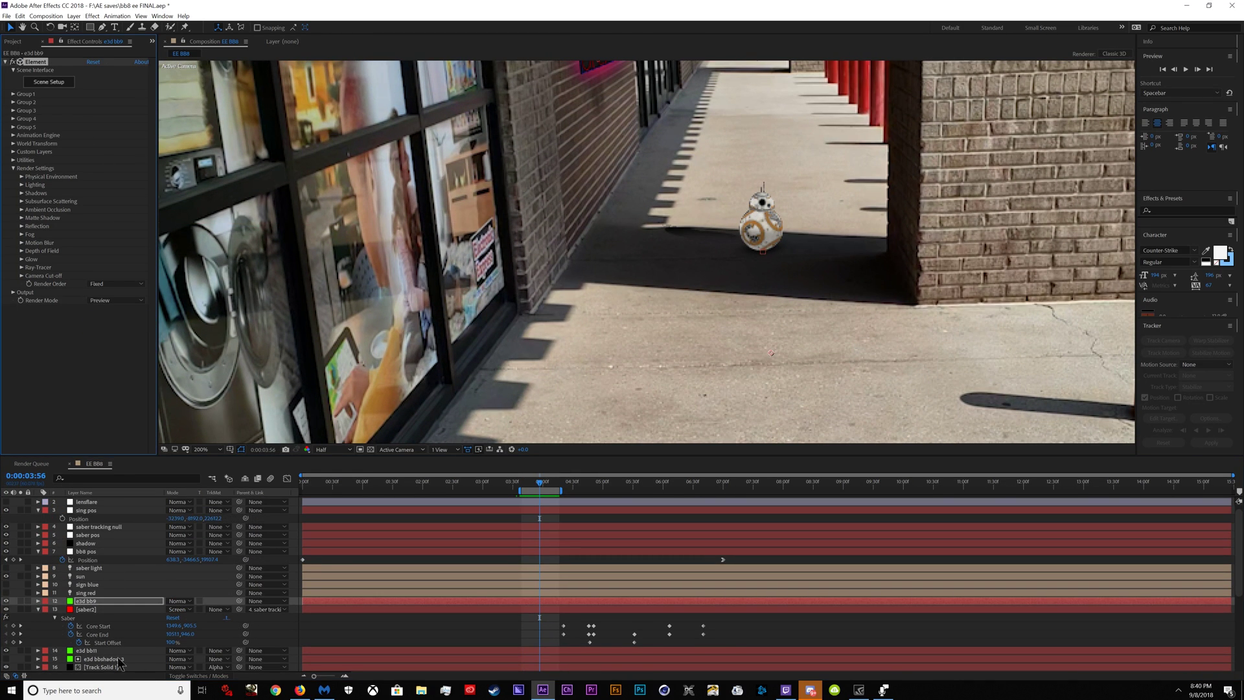
- Turn on the sing red and sign blue lights beside the OPEN sign
scroll(615, 156, down, 1)
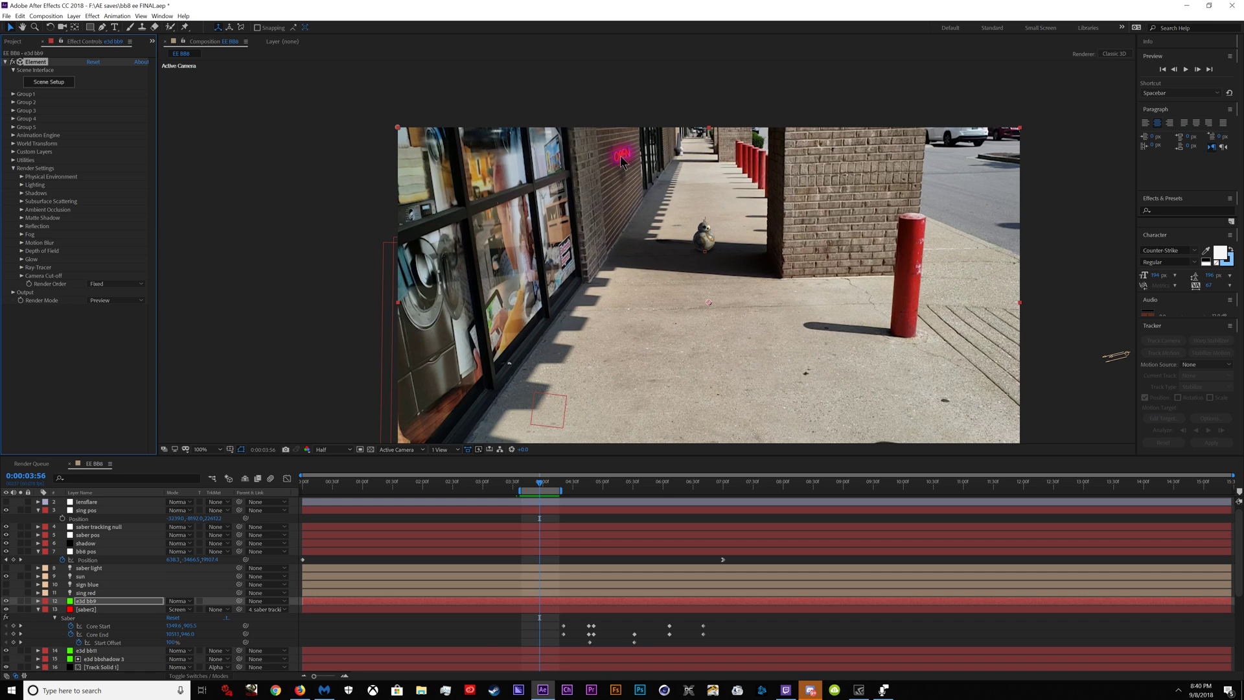
click(5, 593)
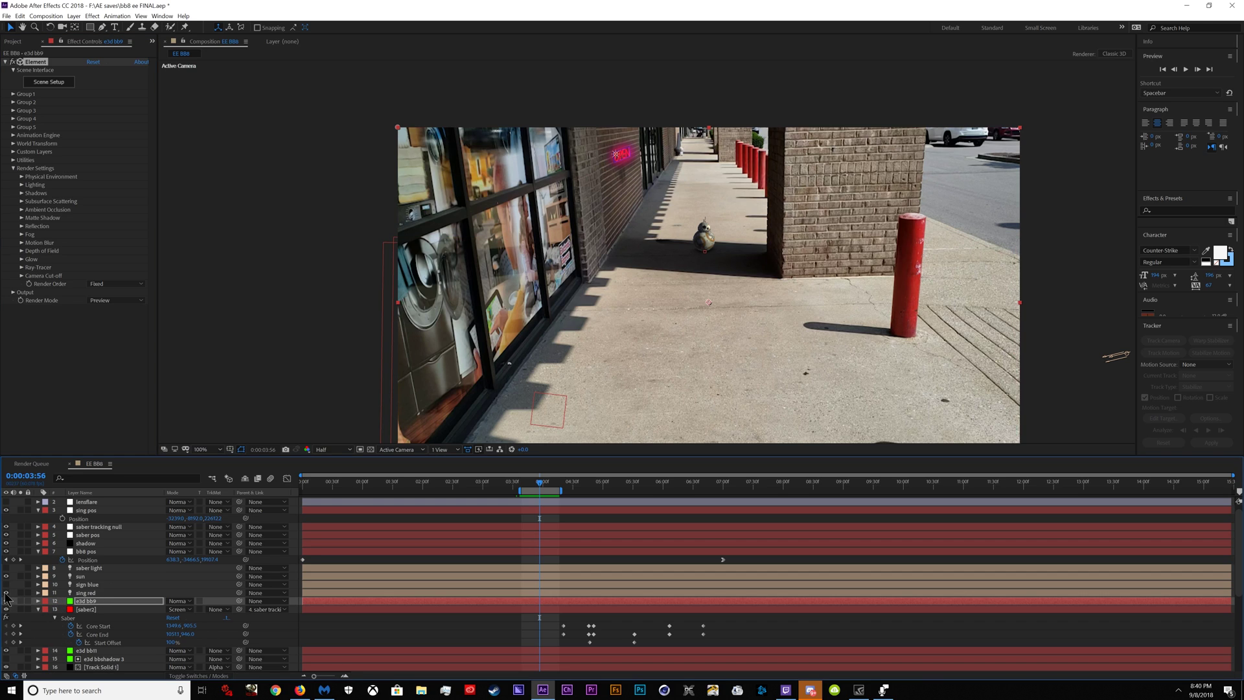
click(5, 583)
scroll(656, 272, up, 1)
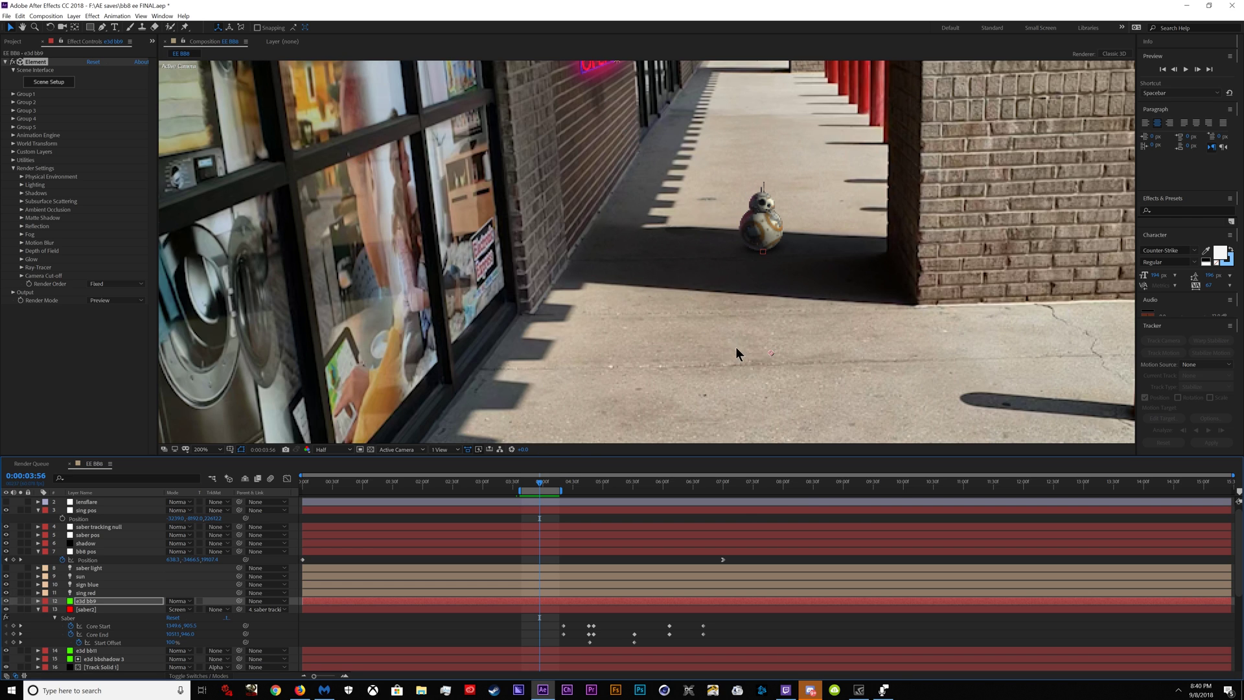
- Move to 0:00:06:58 and turn on the saber light to cast the green glow onto the BB-8 droid
scroll(737, 353, down, 5)
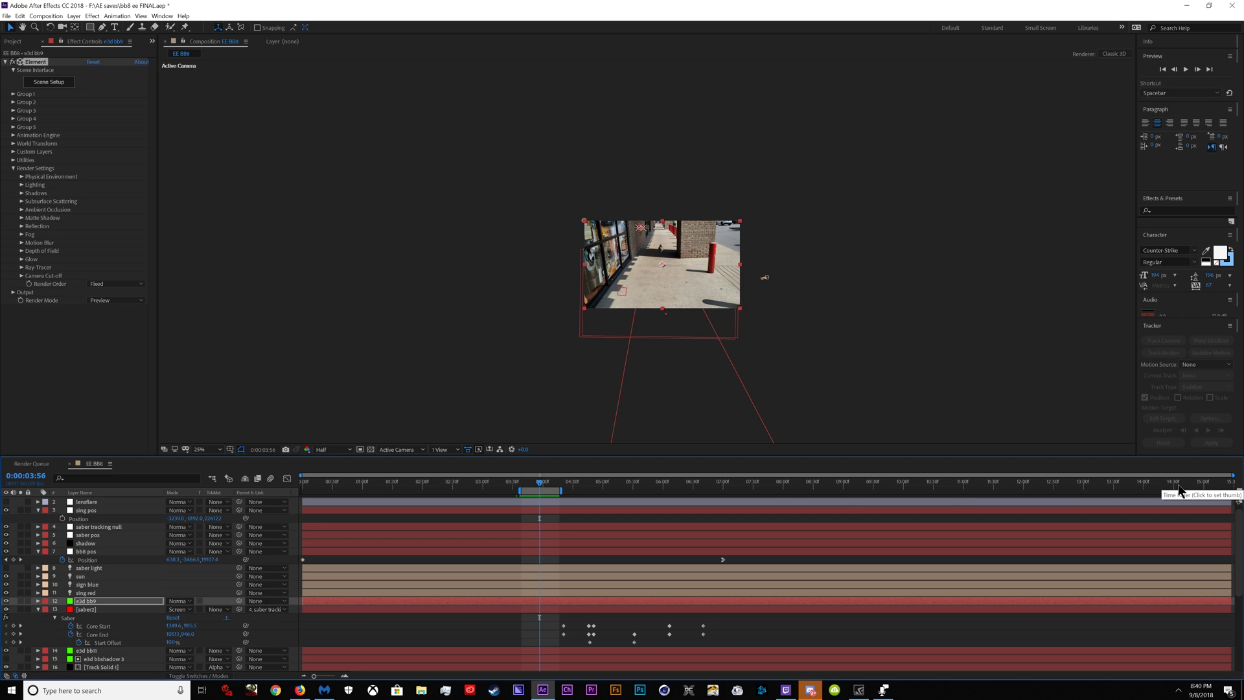
click(721, 483)
scroll(710, 265, up, 4)
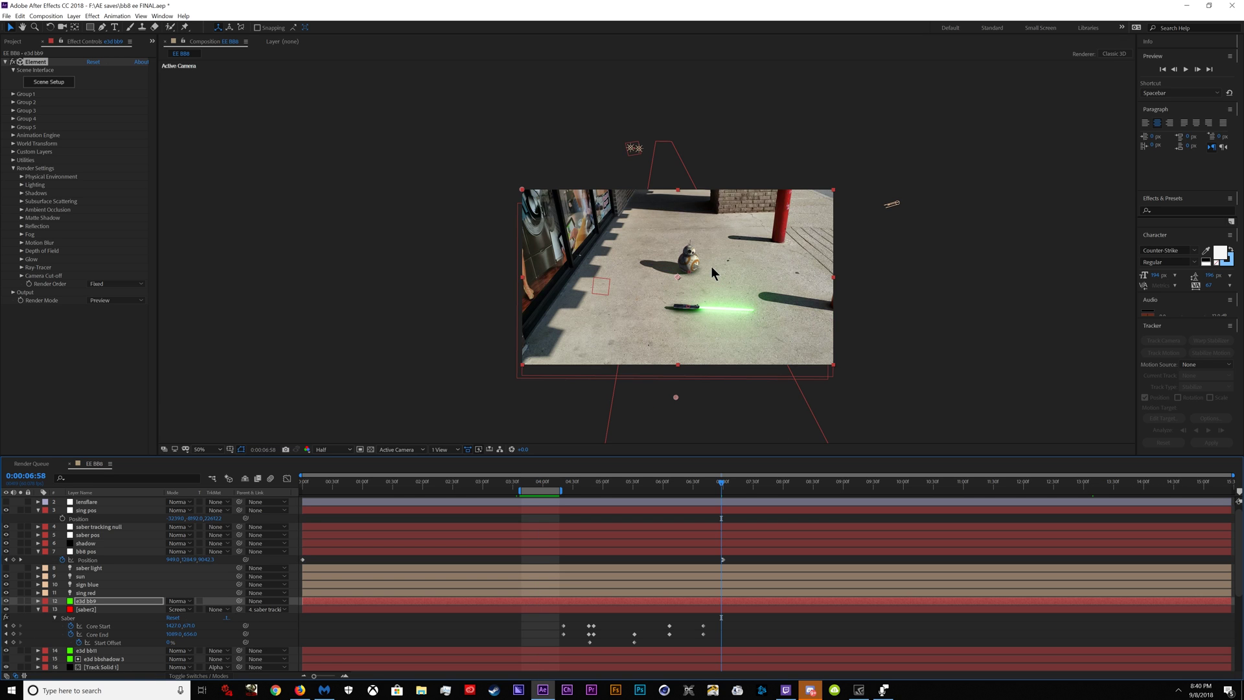
scroll(647, 252, up, 2)
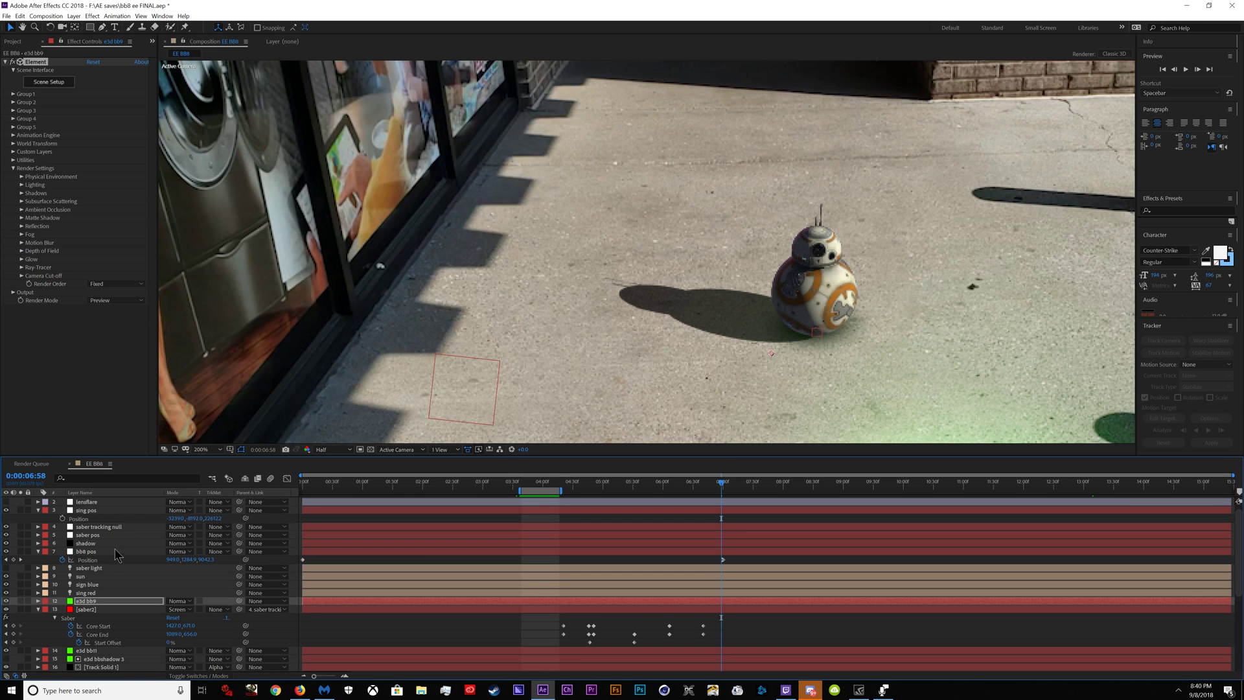
scroll(119, 557, up, 1)
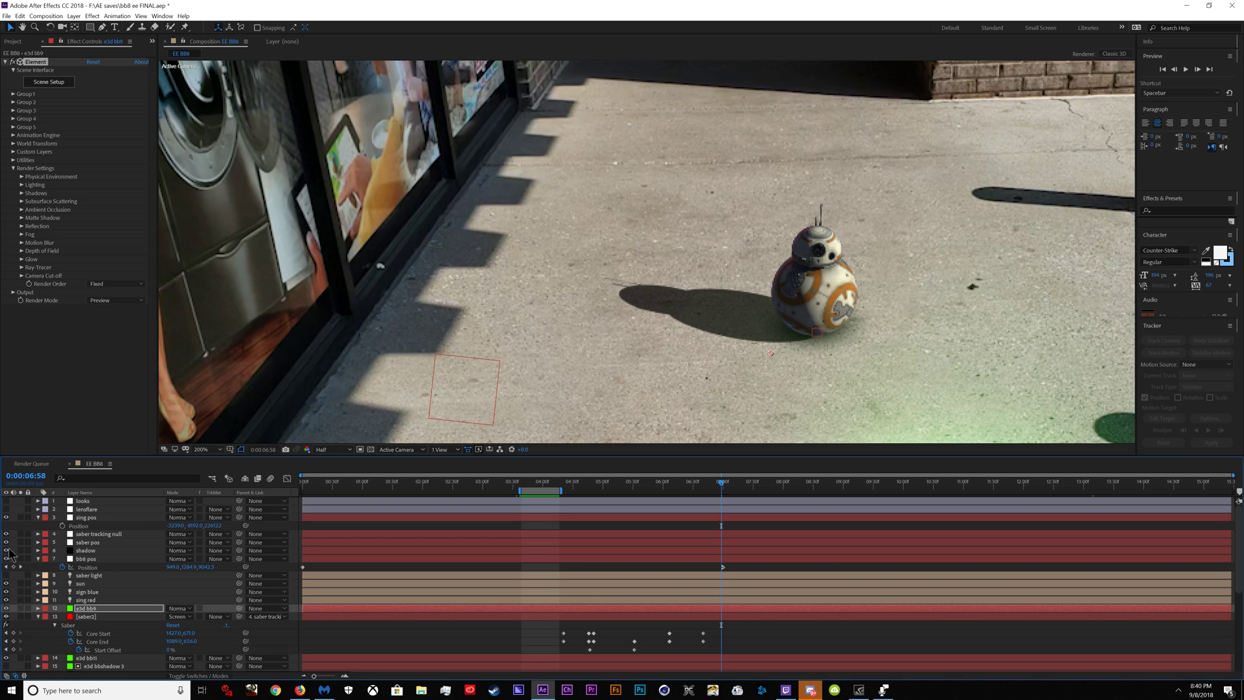
scroll(819, 383, down, 2)
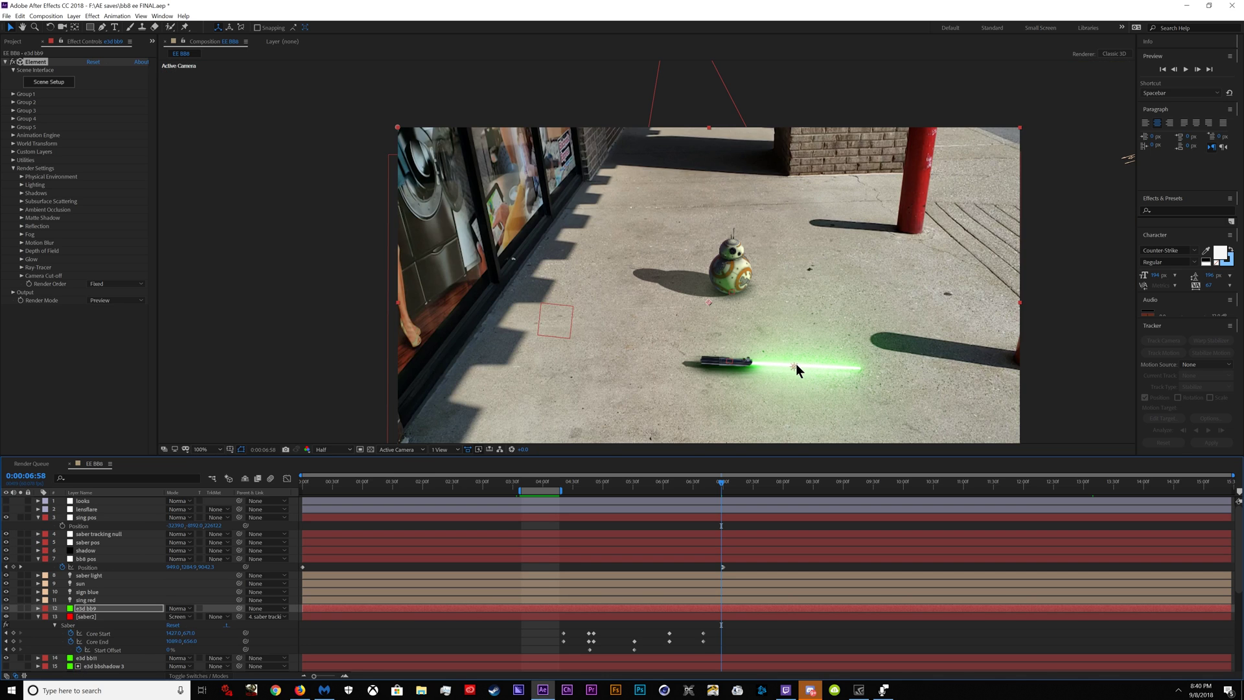
- Use the Generate 3D Position utility of the e3d bb9 layer's Element effect to create a 3D null at the lightsaber hilt
click(102, 611)
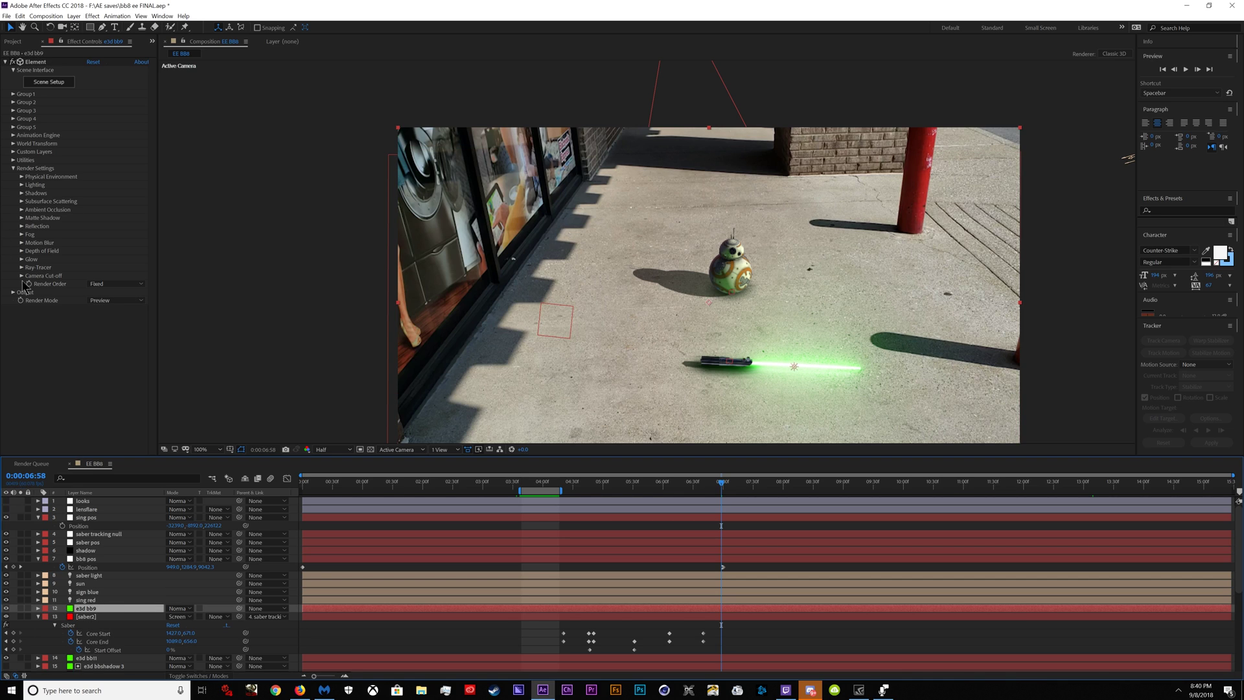
click(14, 160)
click(89, 185)
click(91, 176)
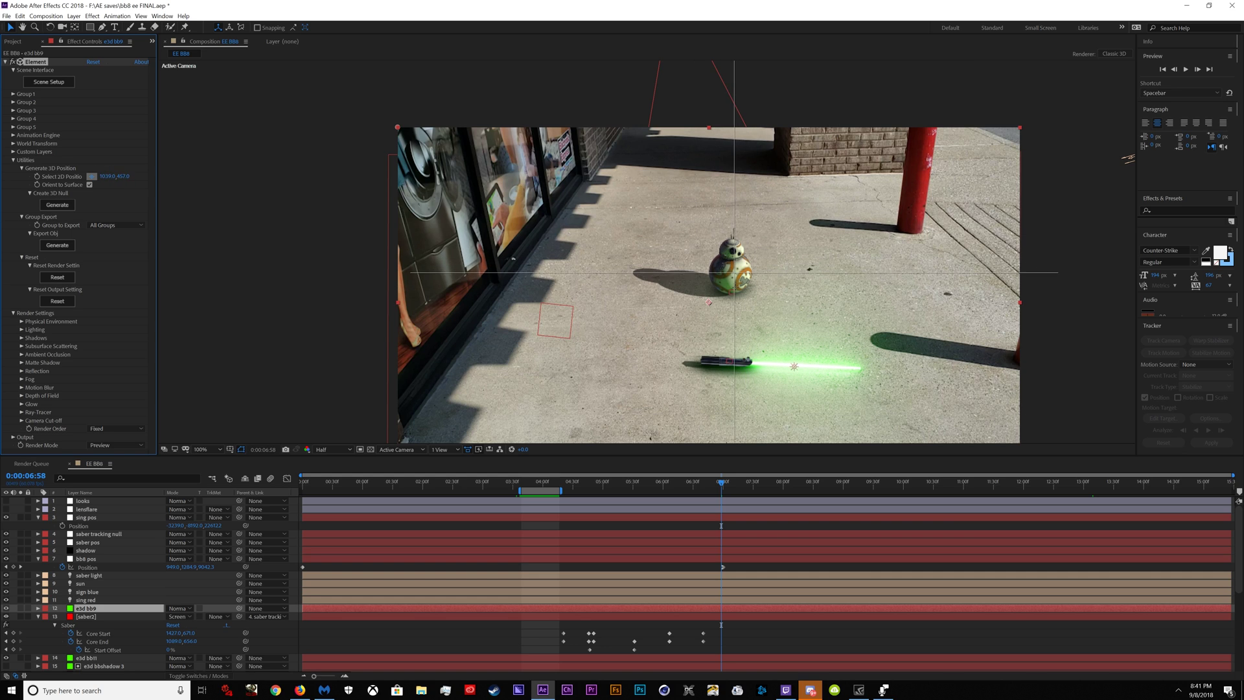
click(706, 359)
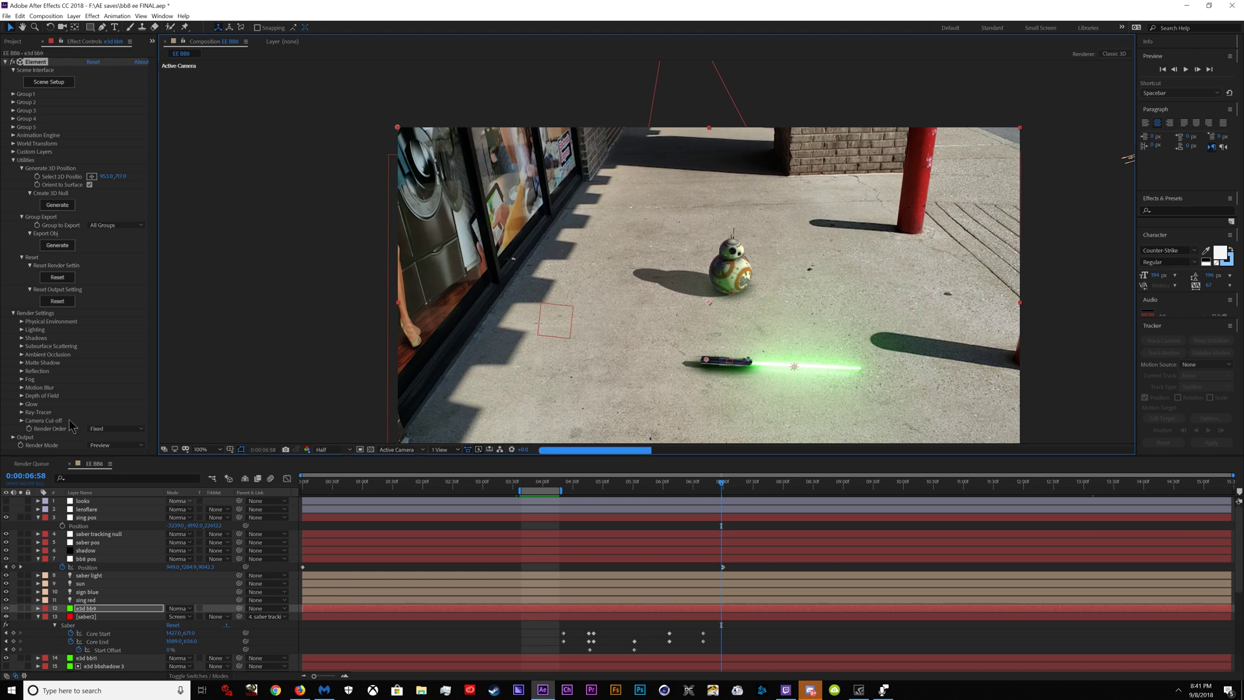
key(ctrl+s)
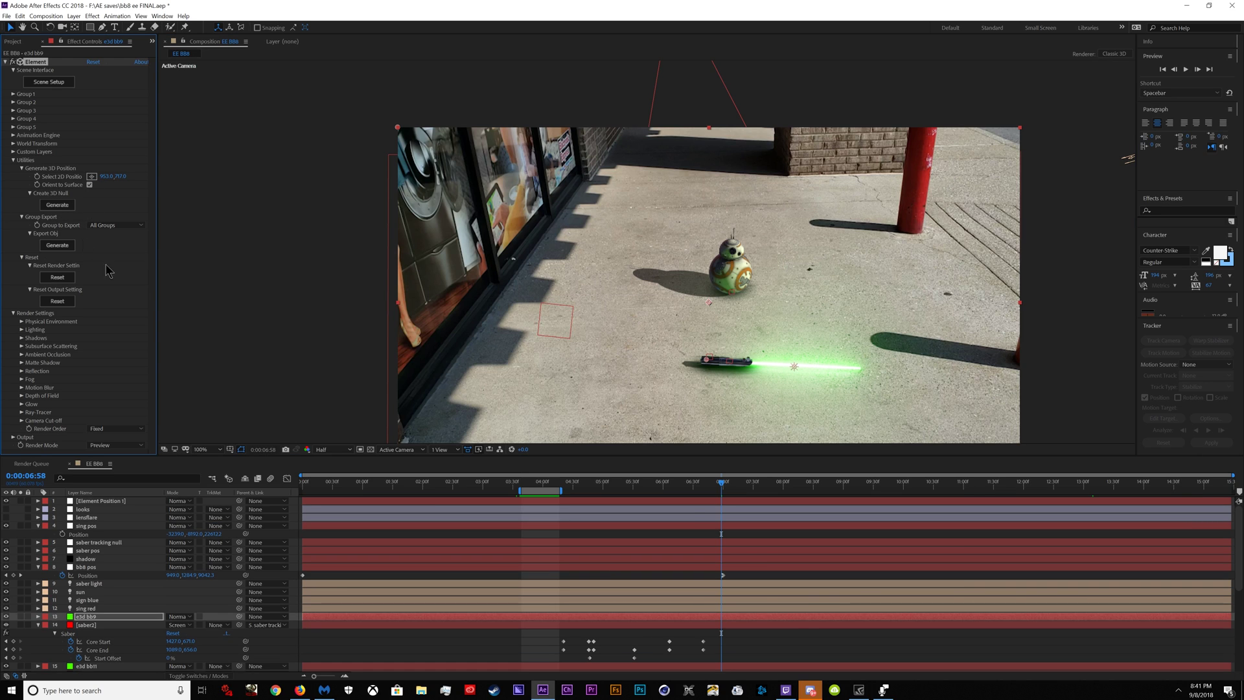
- Try copying the generated null's position onto the saber light layer at 0:00:06:58, and undo the paste
click(713, 501)
key(p)
click(88, 609)
click(89, 593)
key(p)
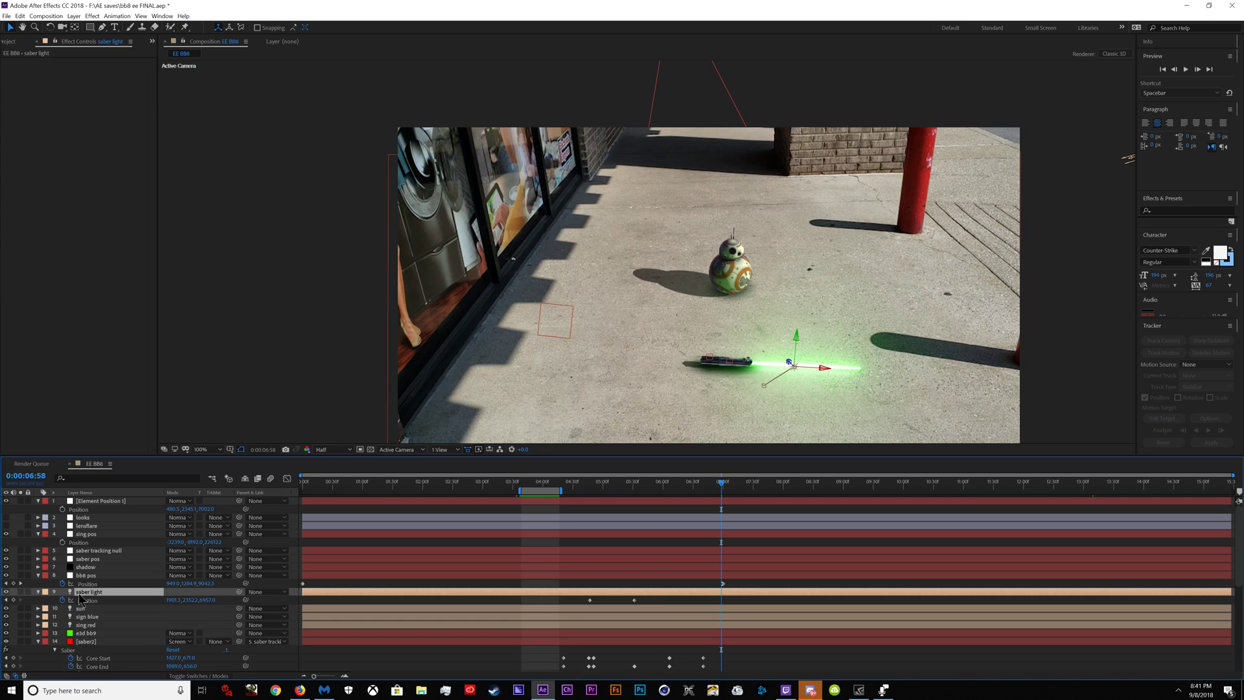
key(ctrl+v)
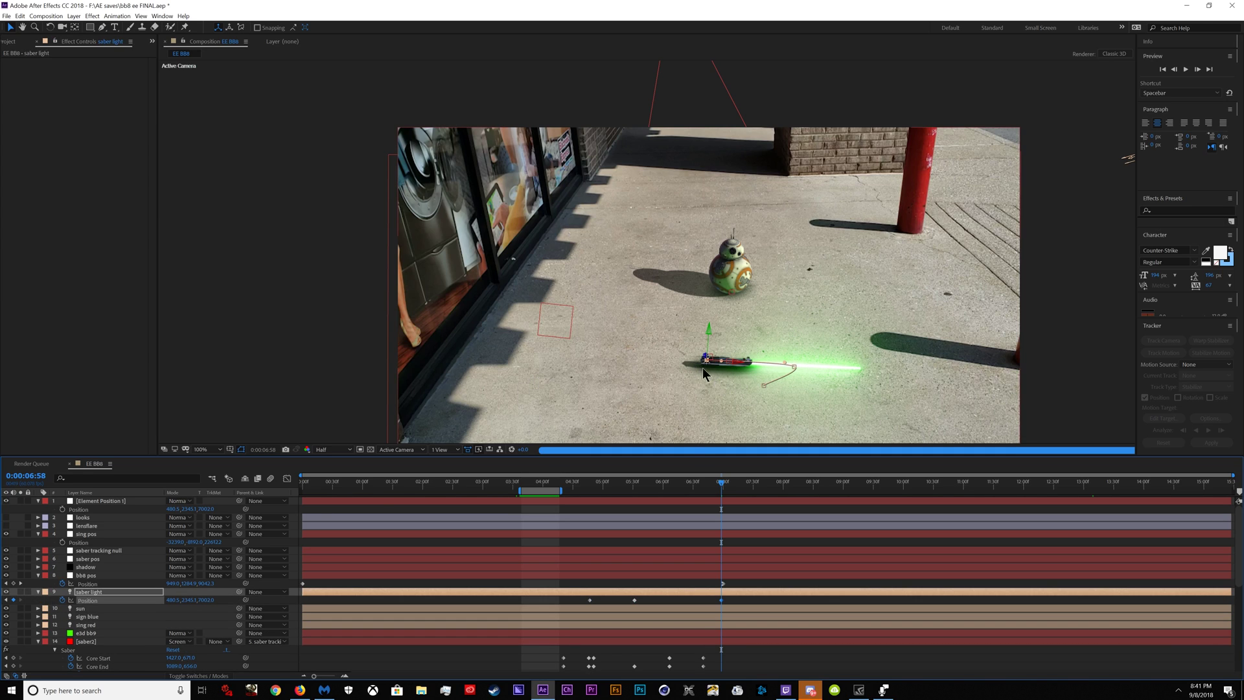
key(ctrl+z)
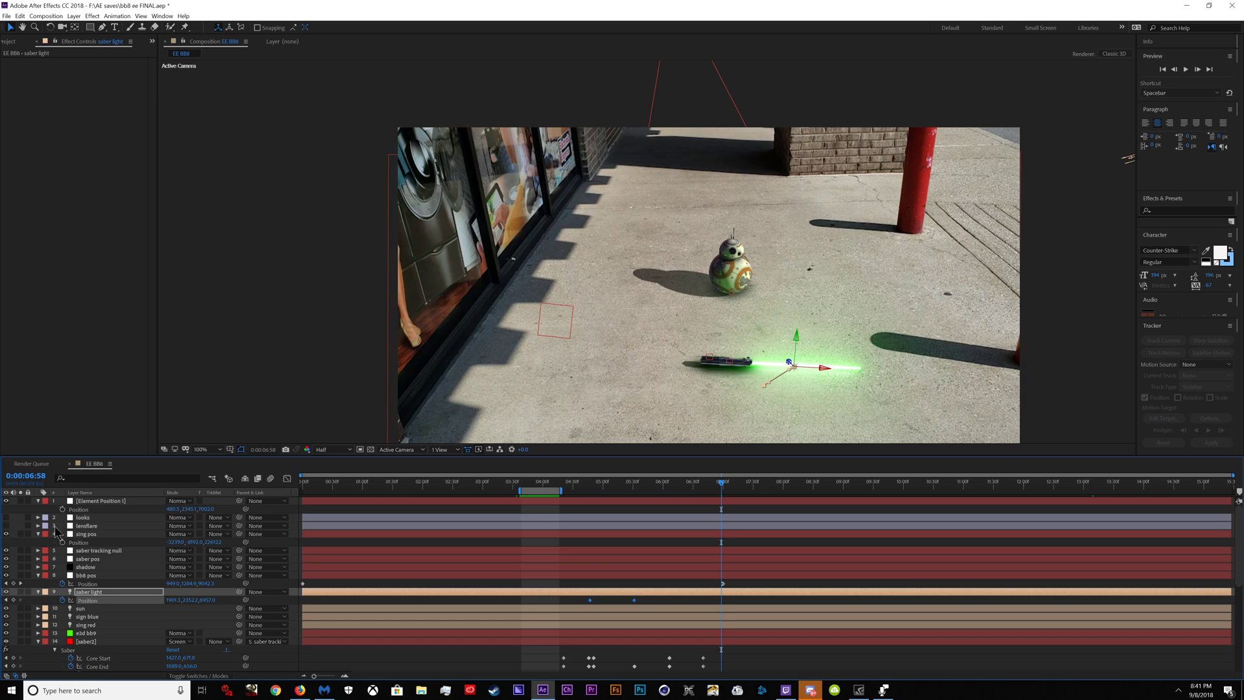
- Delete the generated position null from the composition and save the project
click(94, 504)
key(Delete)
key(ctrl+s)
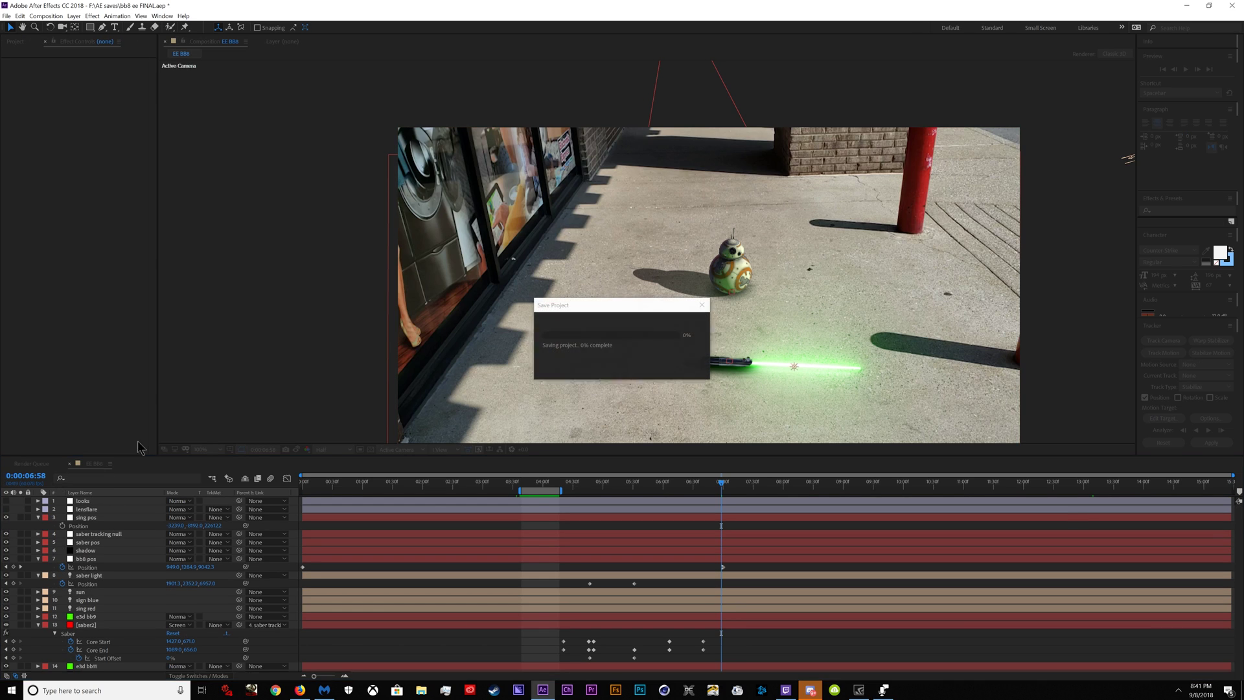